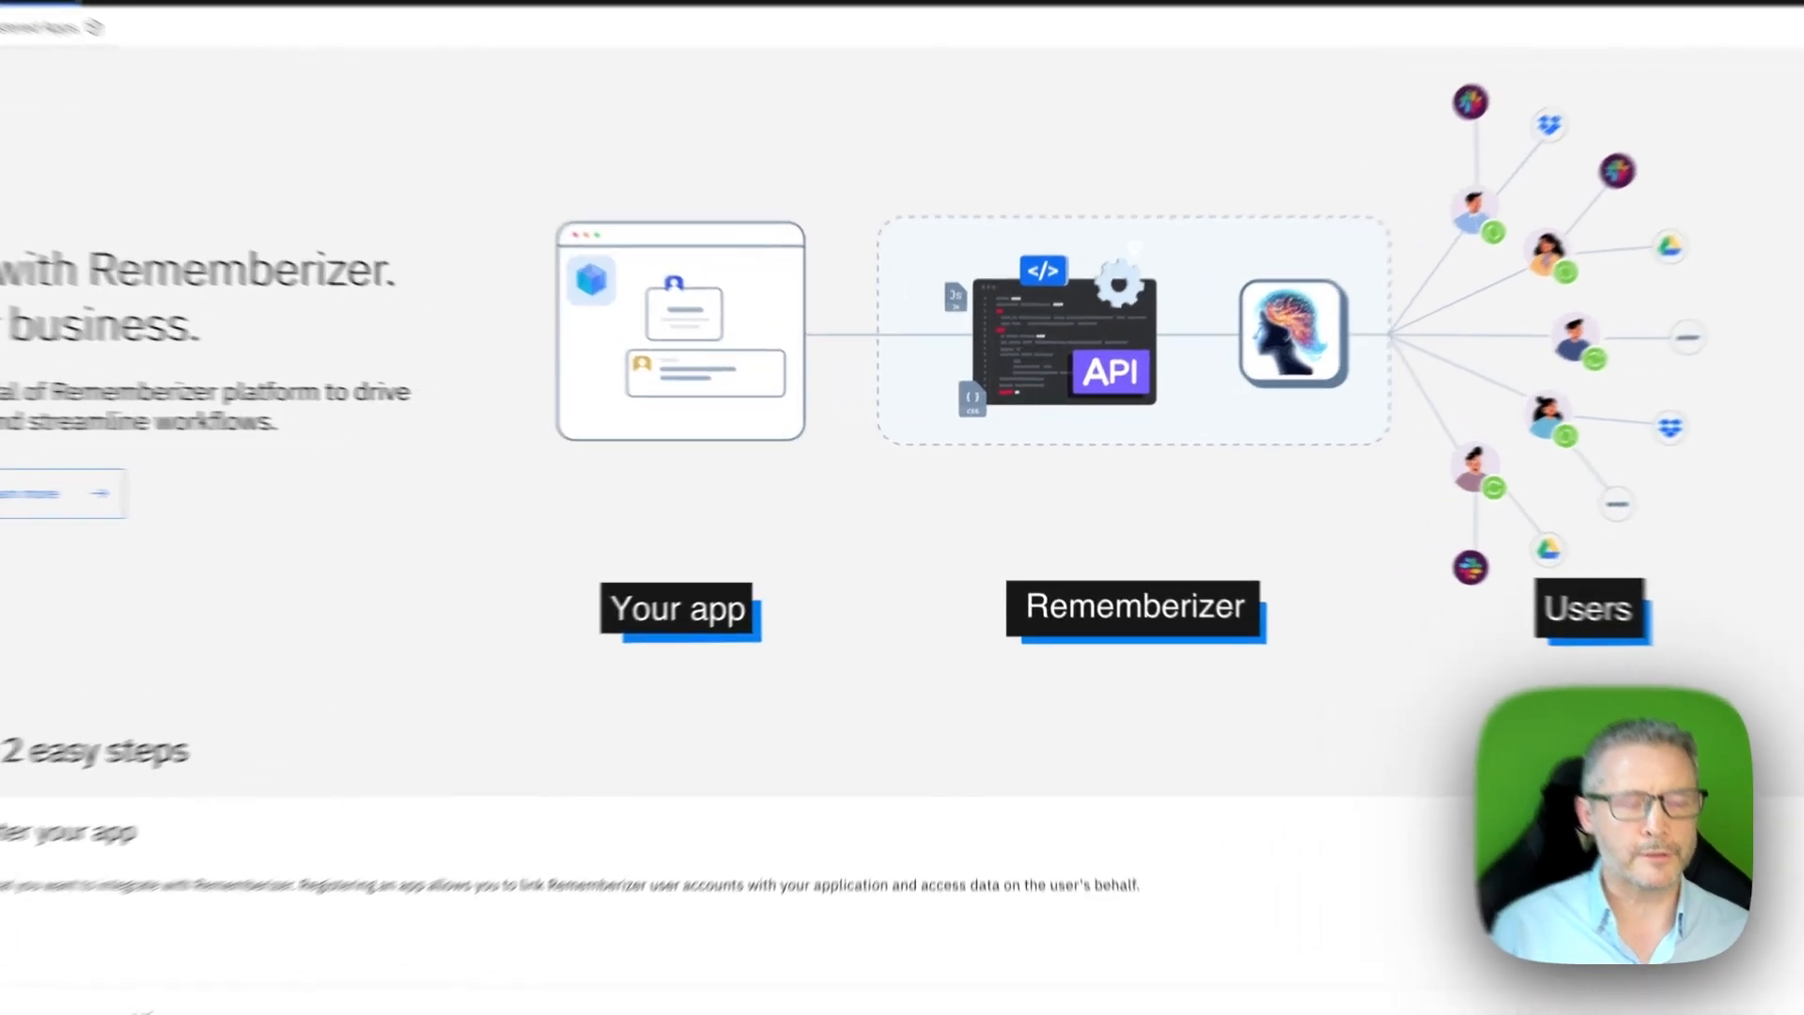
- Start registering a new app named "Rememberizer PMO GPT" with the description "Rememberizer PMO"
left_click(115, 854)
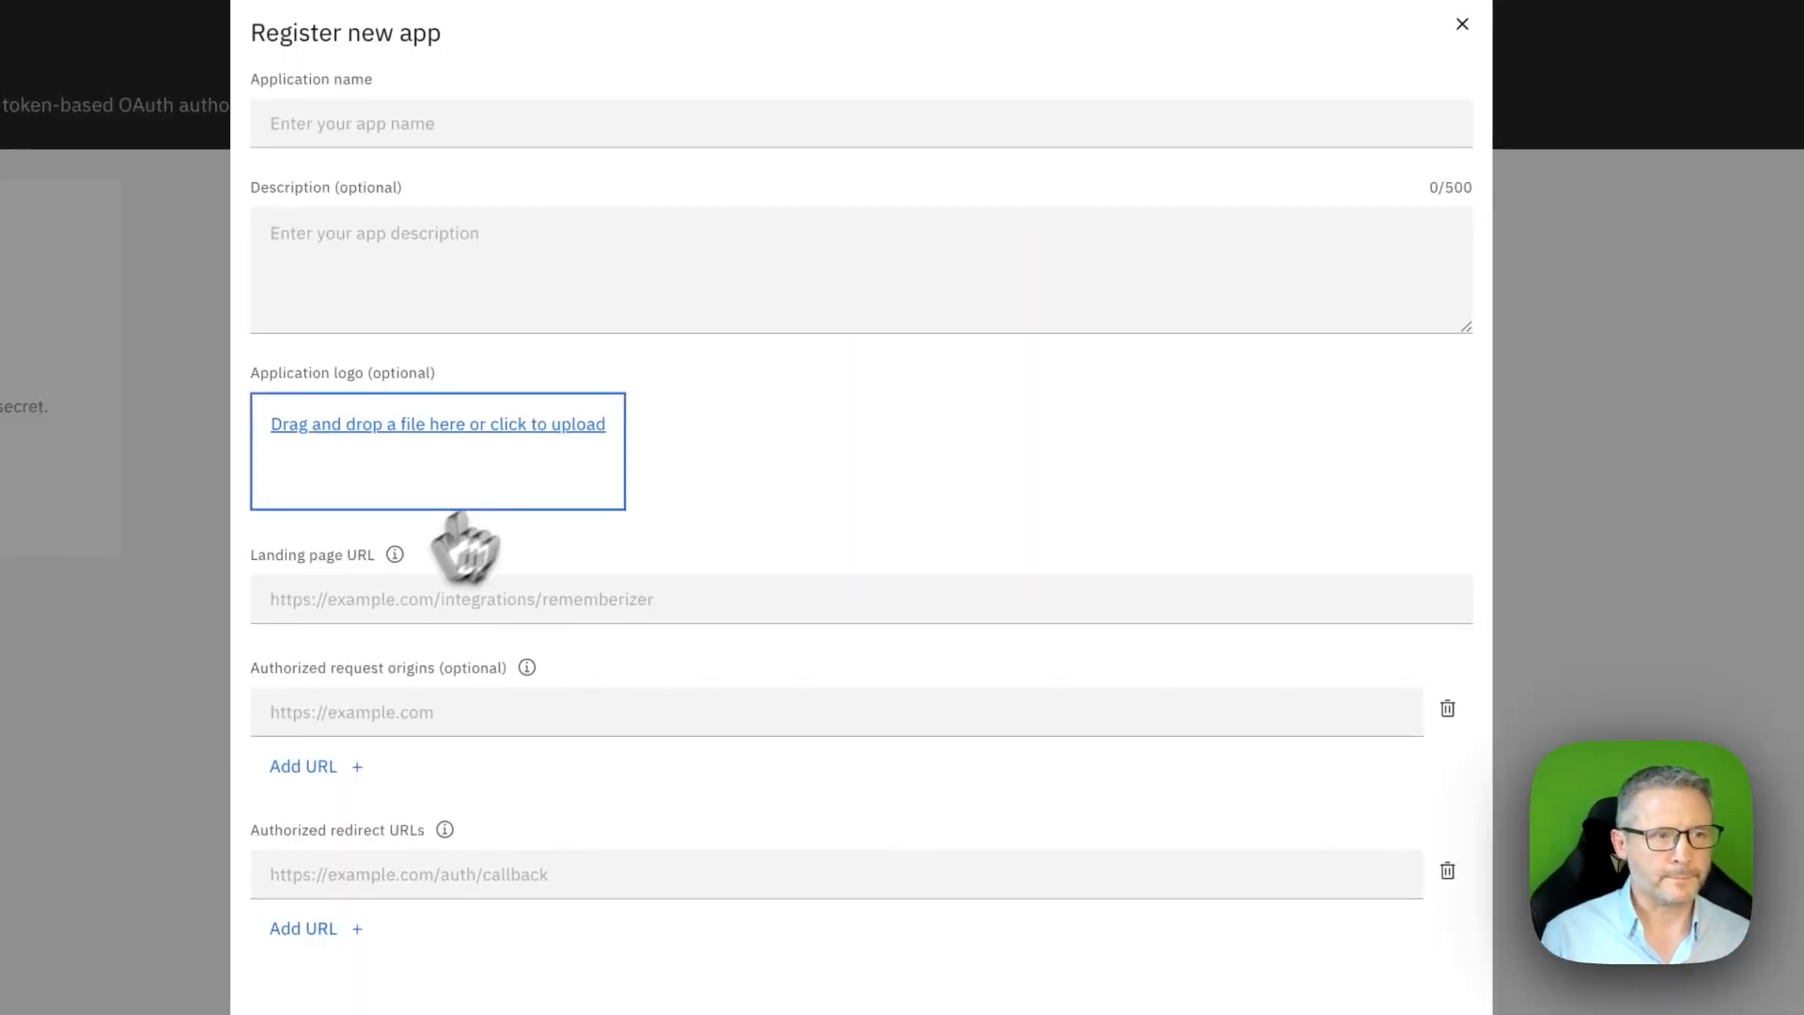
left_click(350, 123)
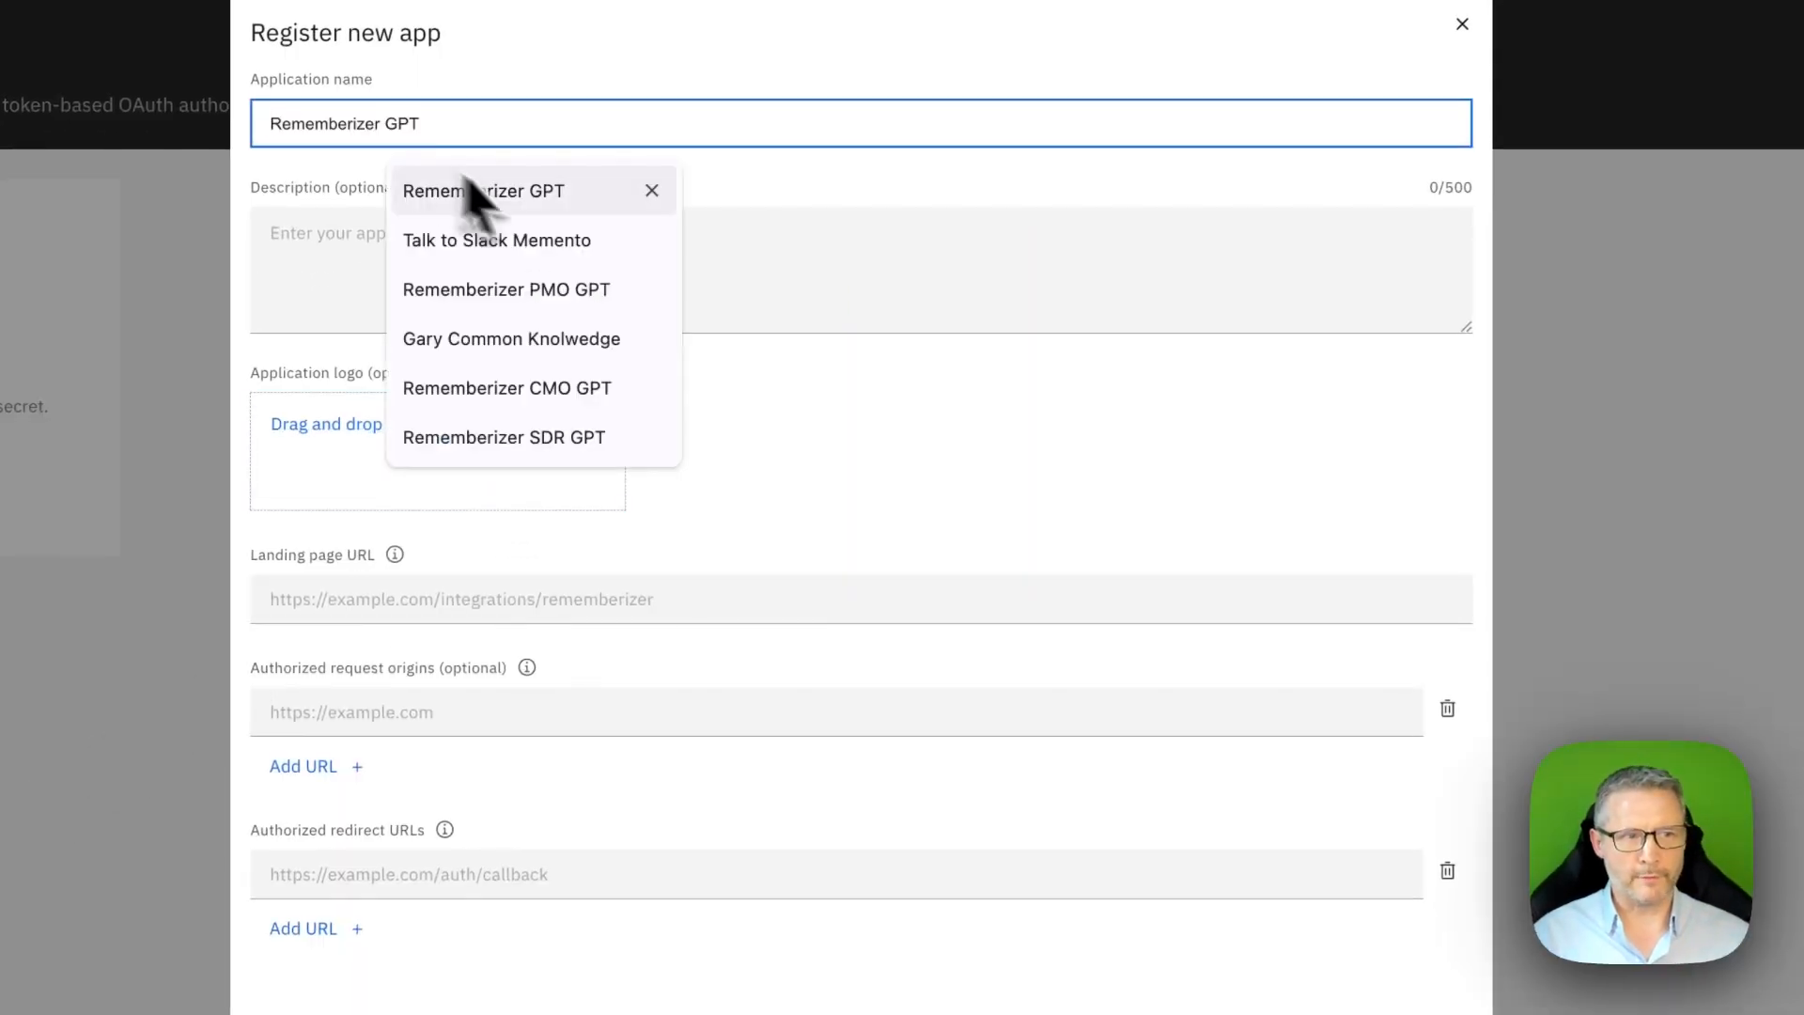
left_click(555, 296)
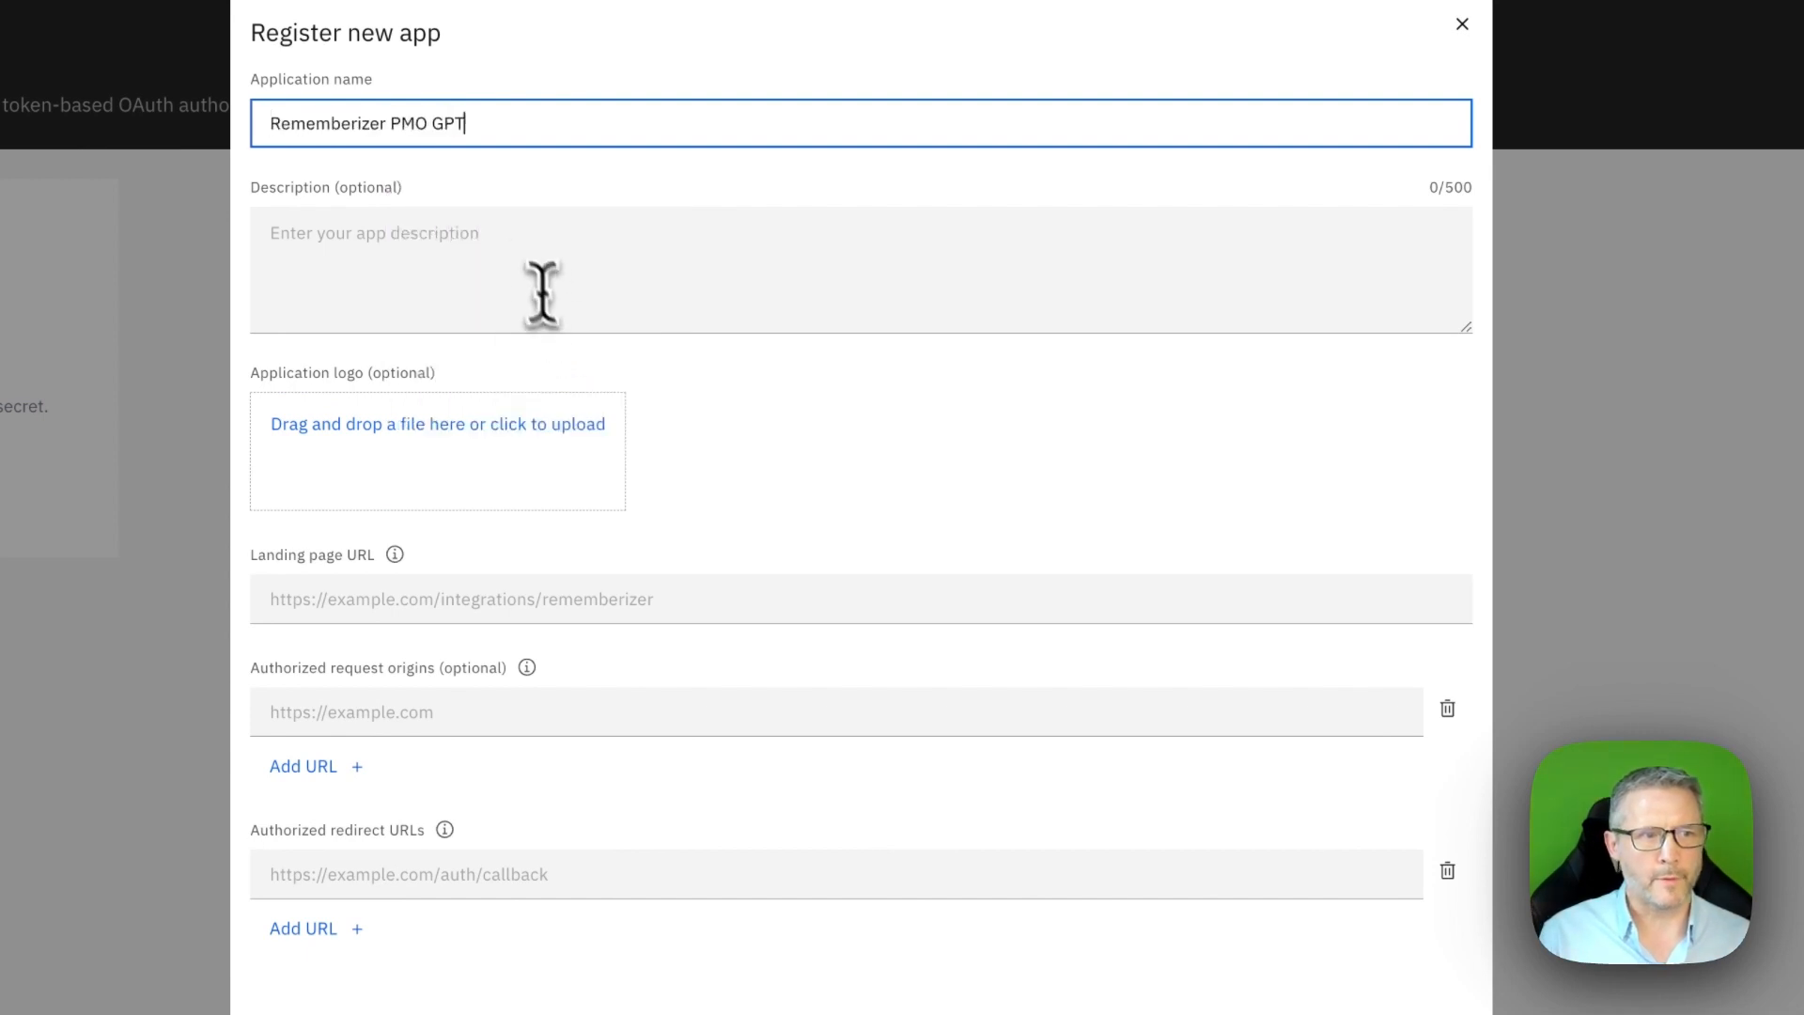
left_click(512, 246)
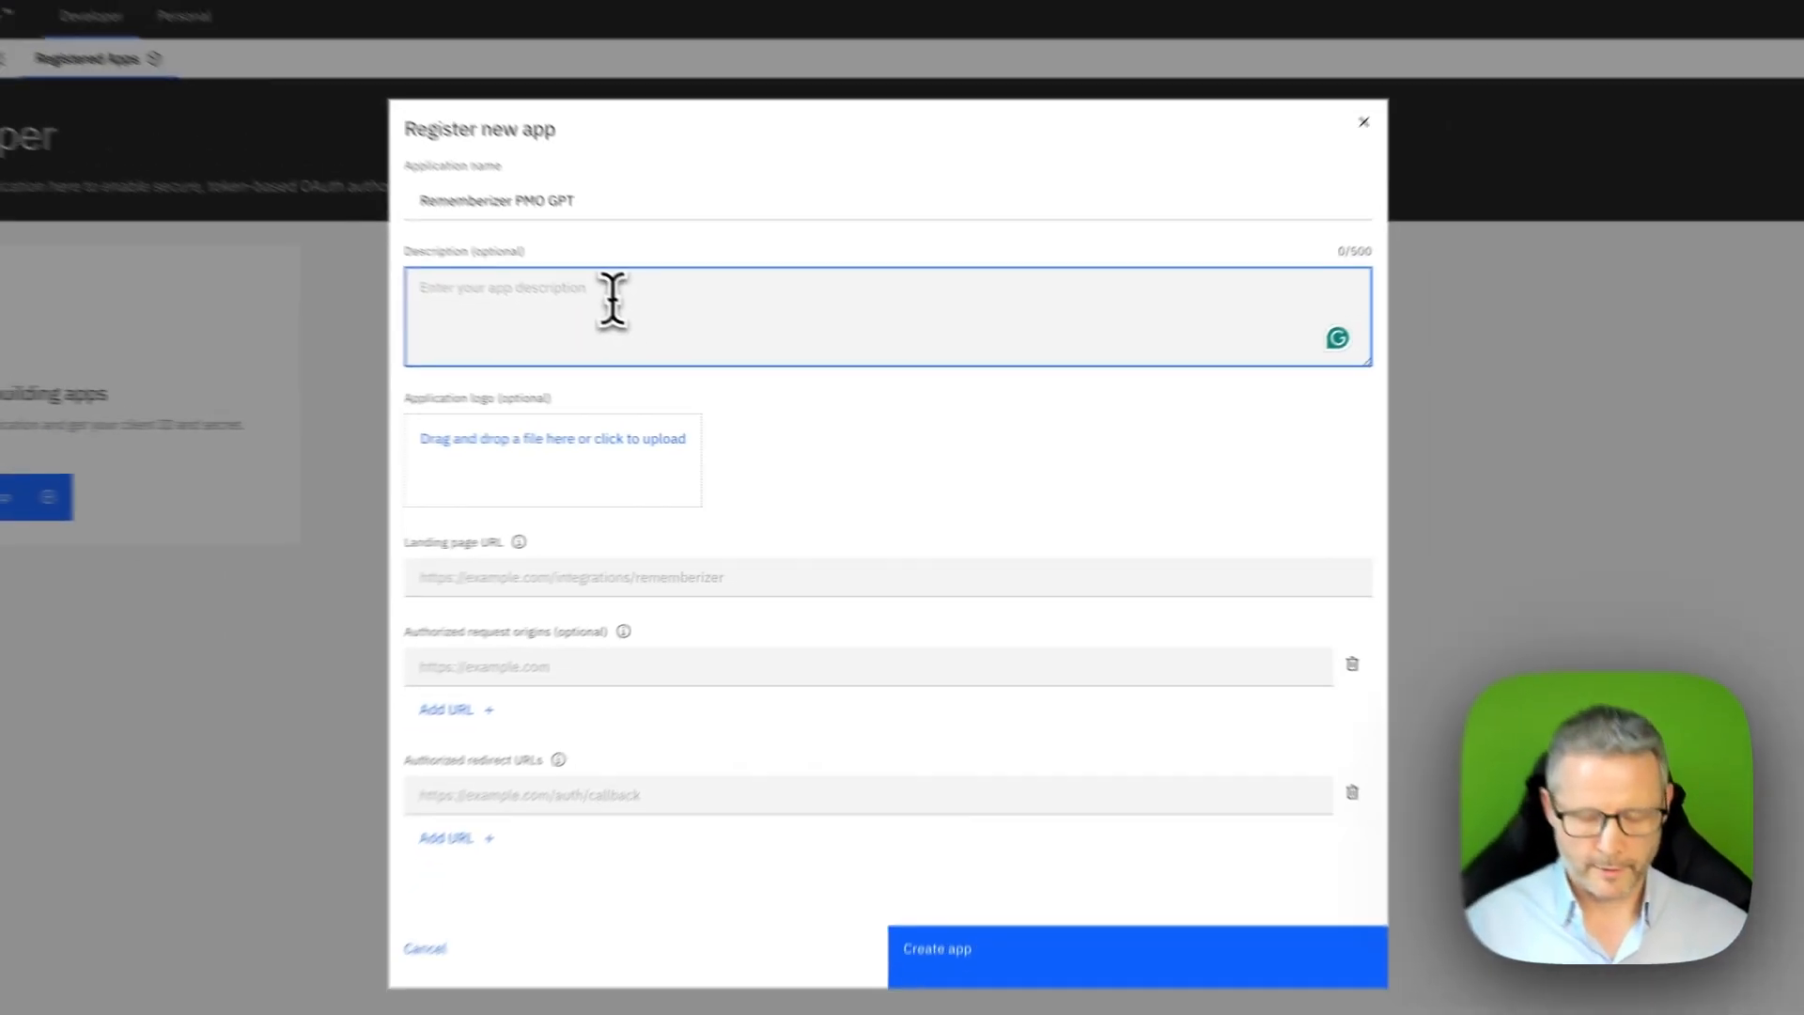
type("Rmemeberizer PMO")
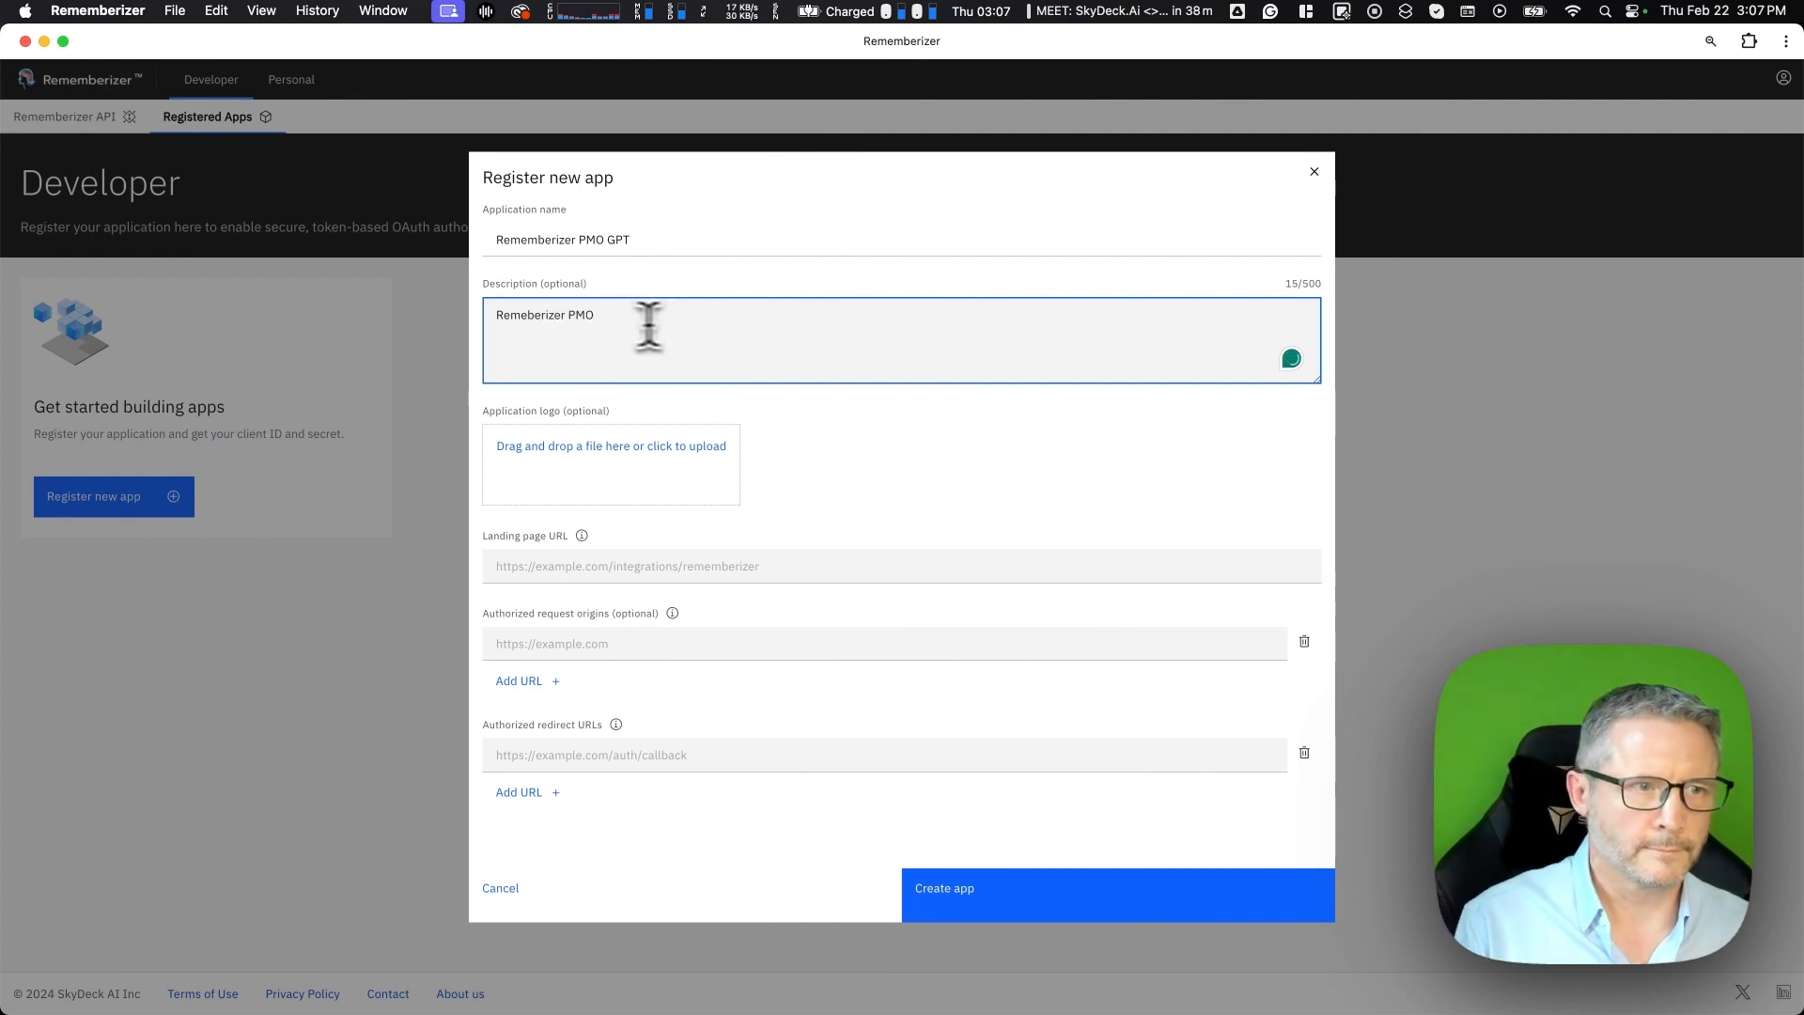
left_click(523, 316)
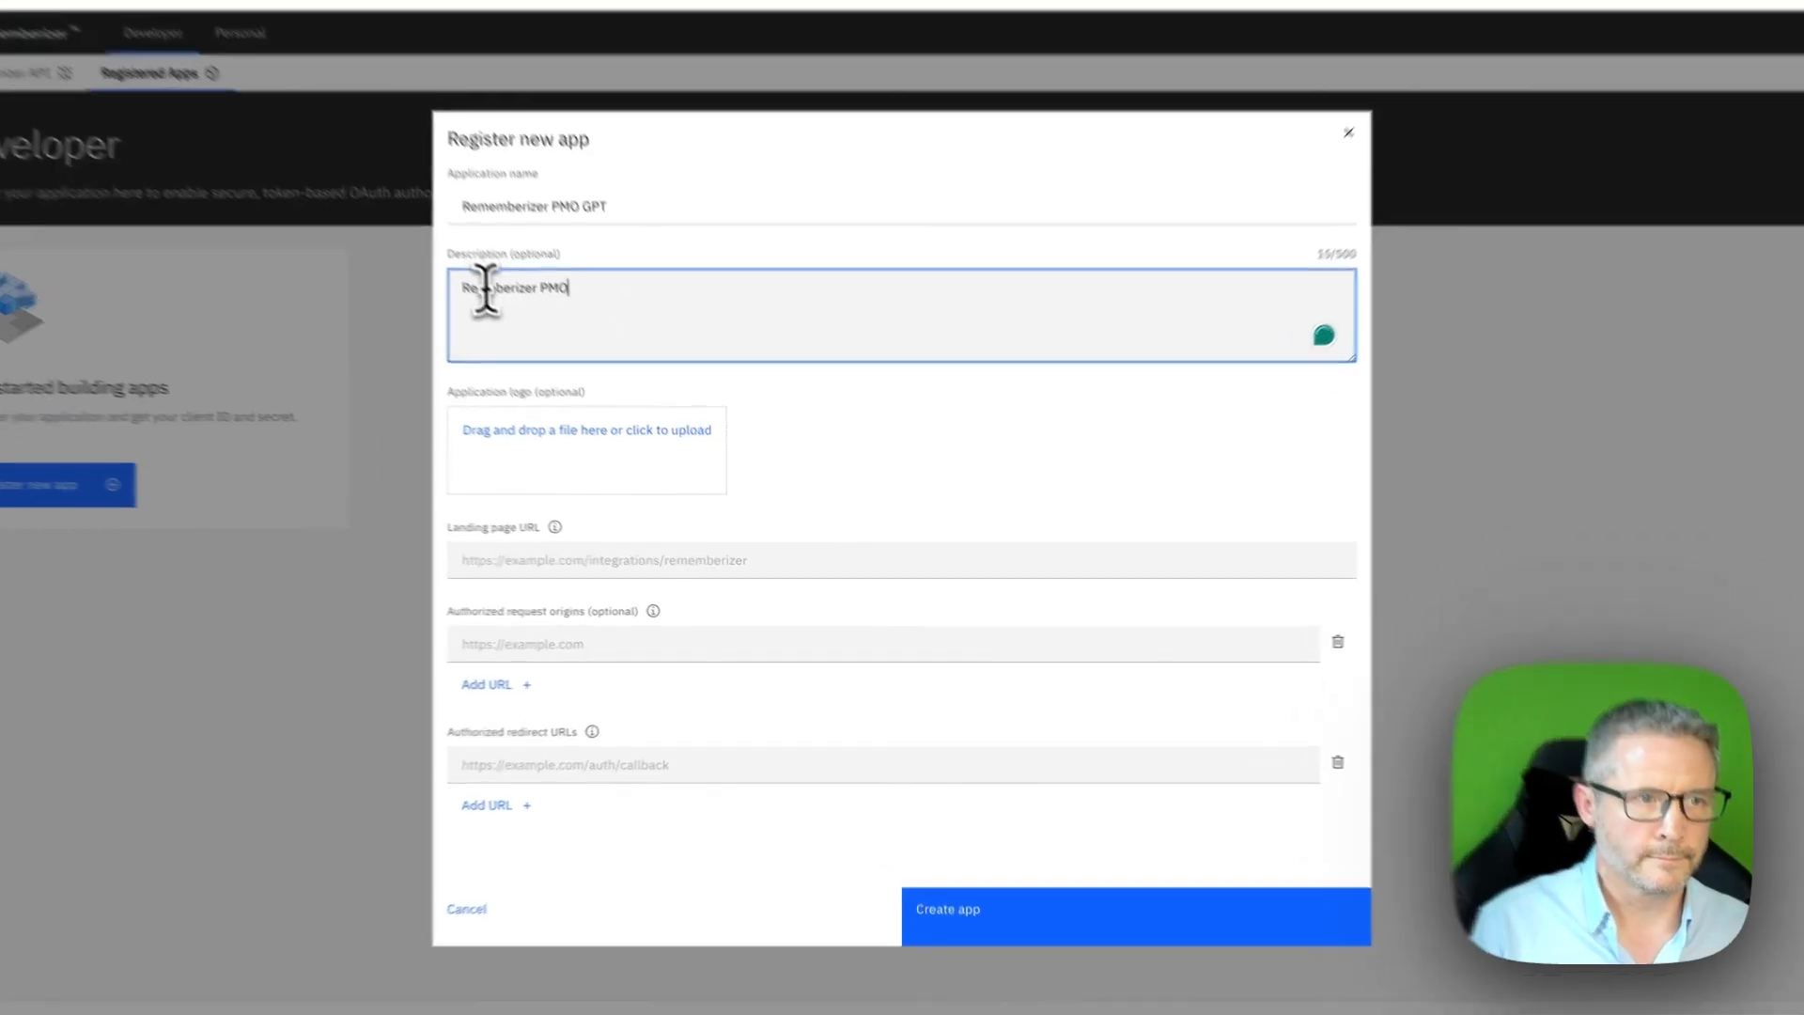
type("m")
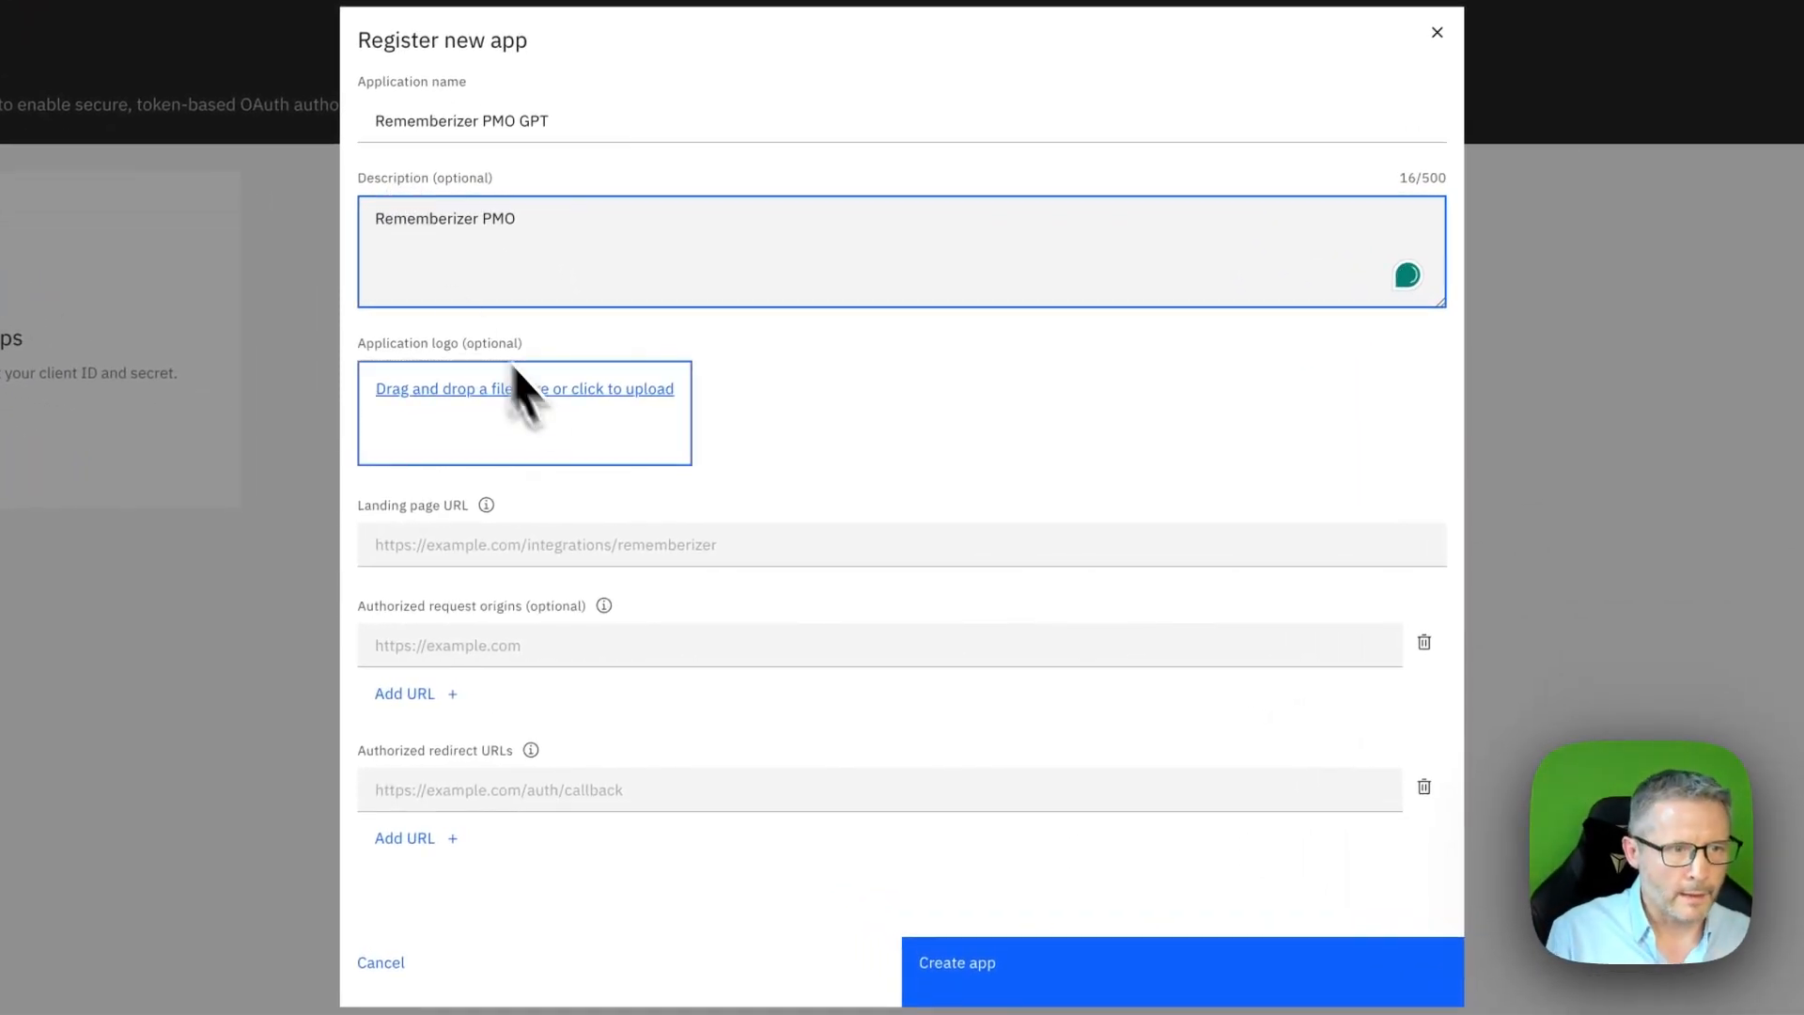
left_click(567, 560)
type("https://chat.openai.com")
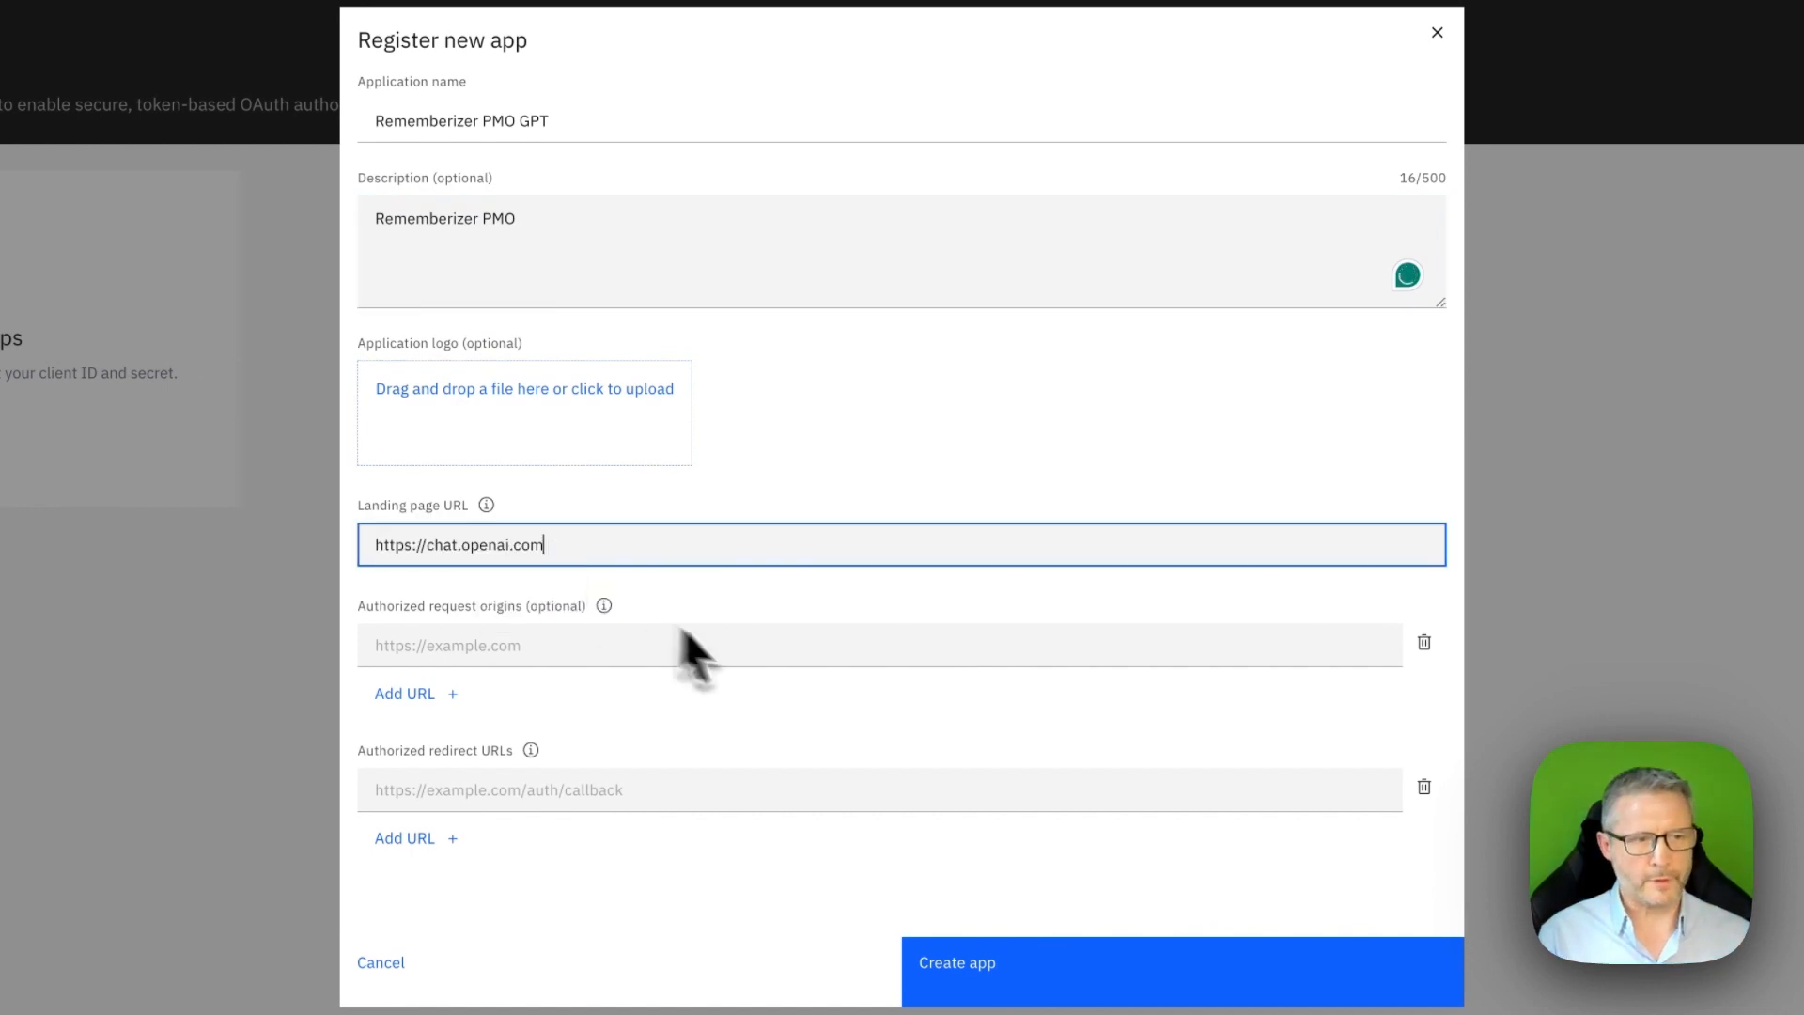
left_click(709, 645)
type("https://chat.openai.com")
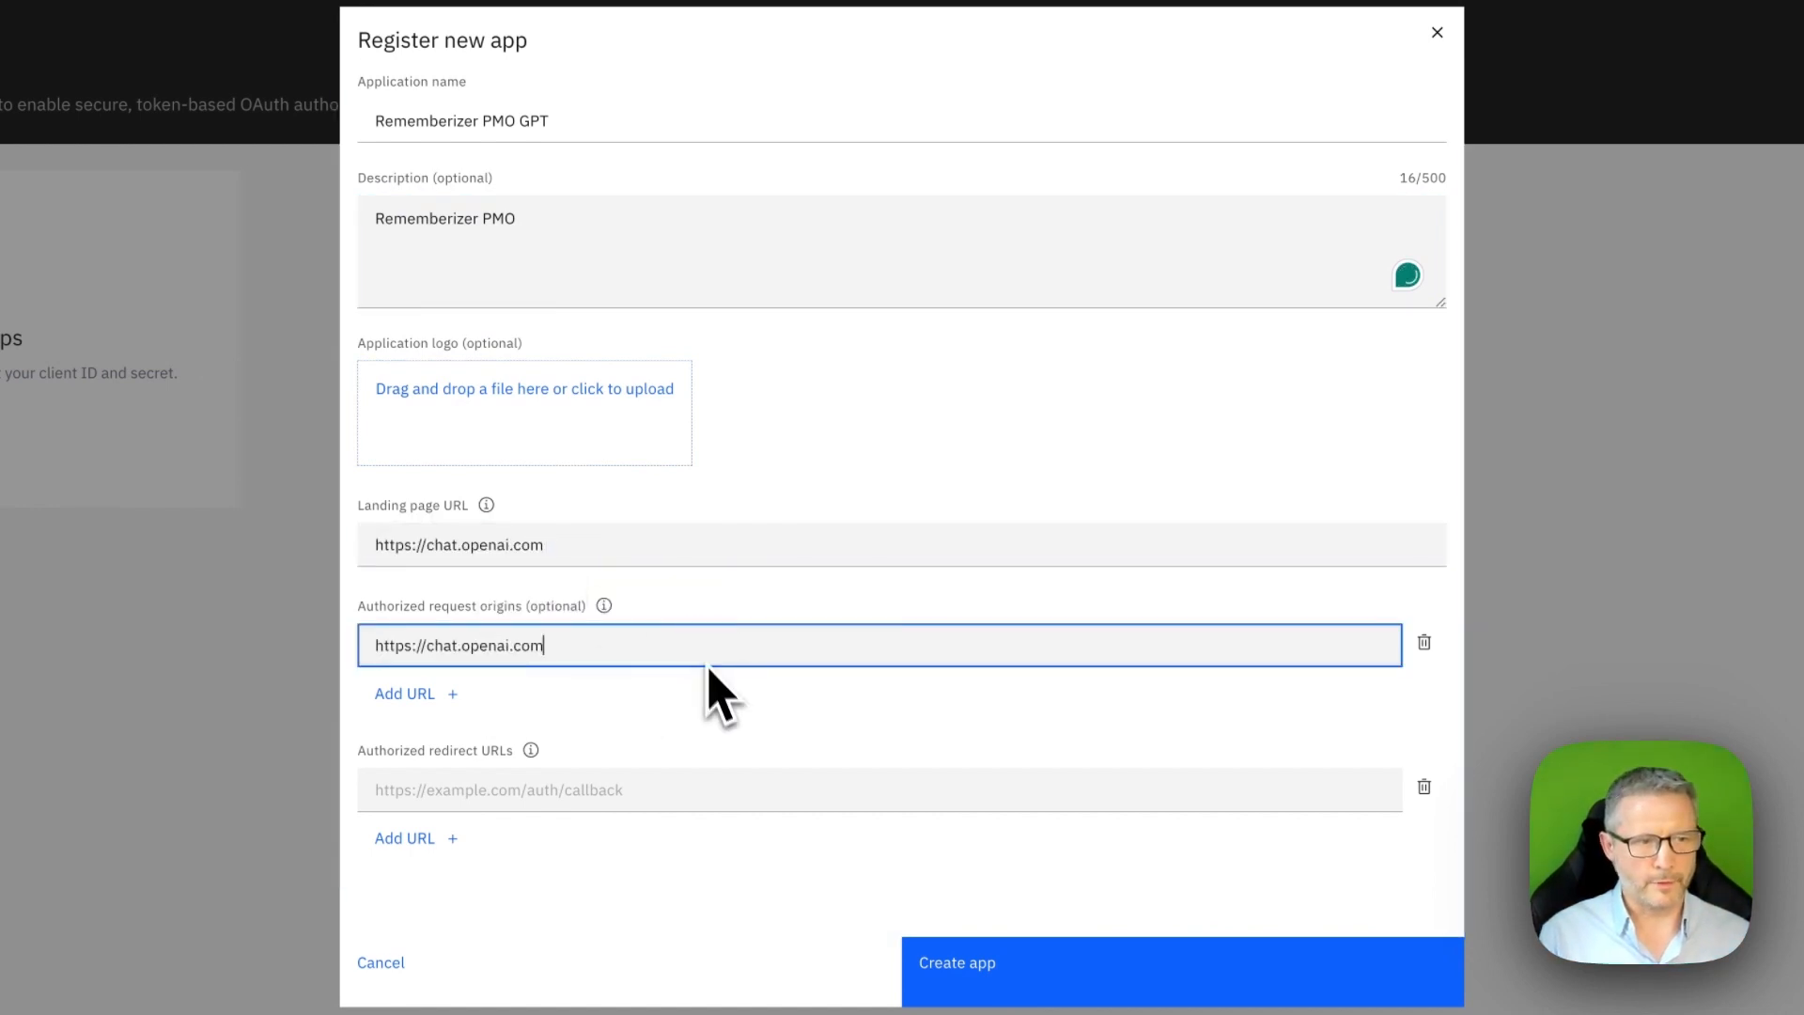
left_click(827, 793)
type("https://chat.openai.com")
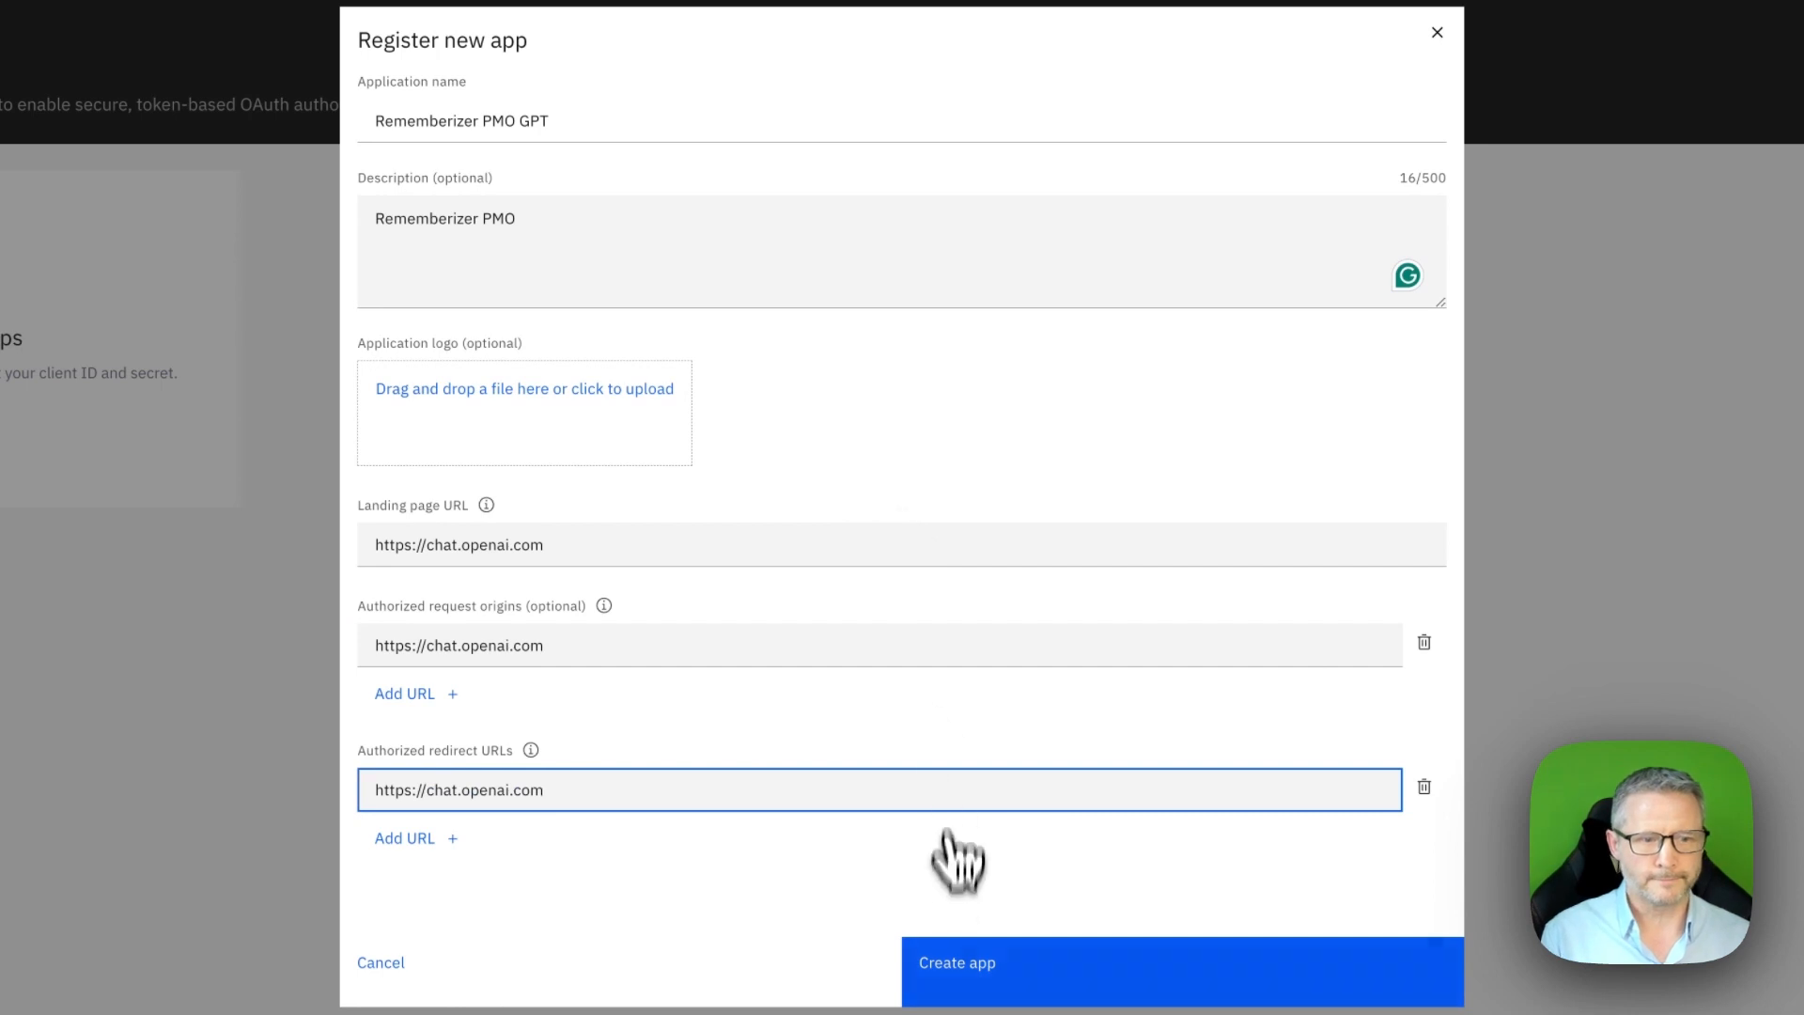
left_click(956, 972)
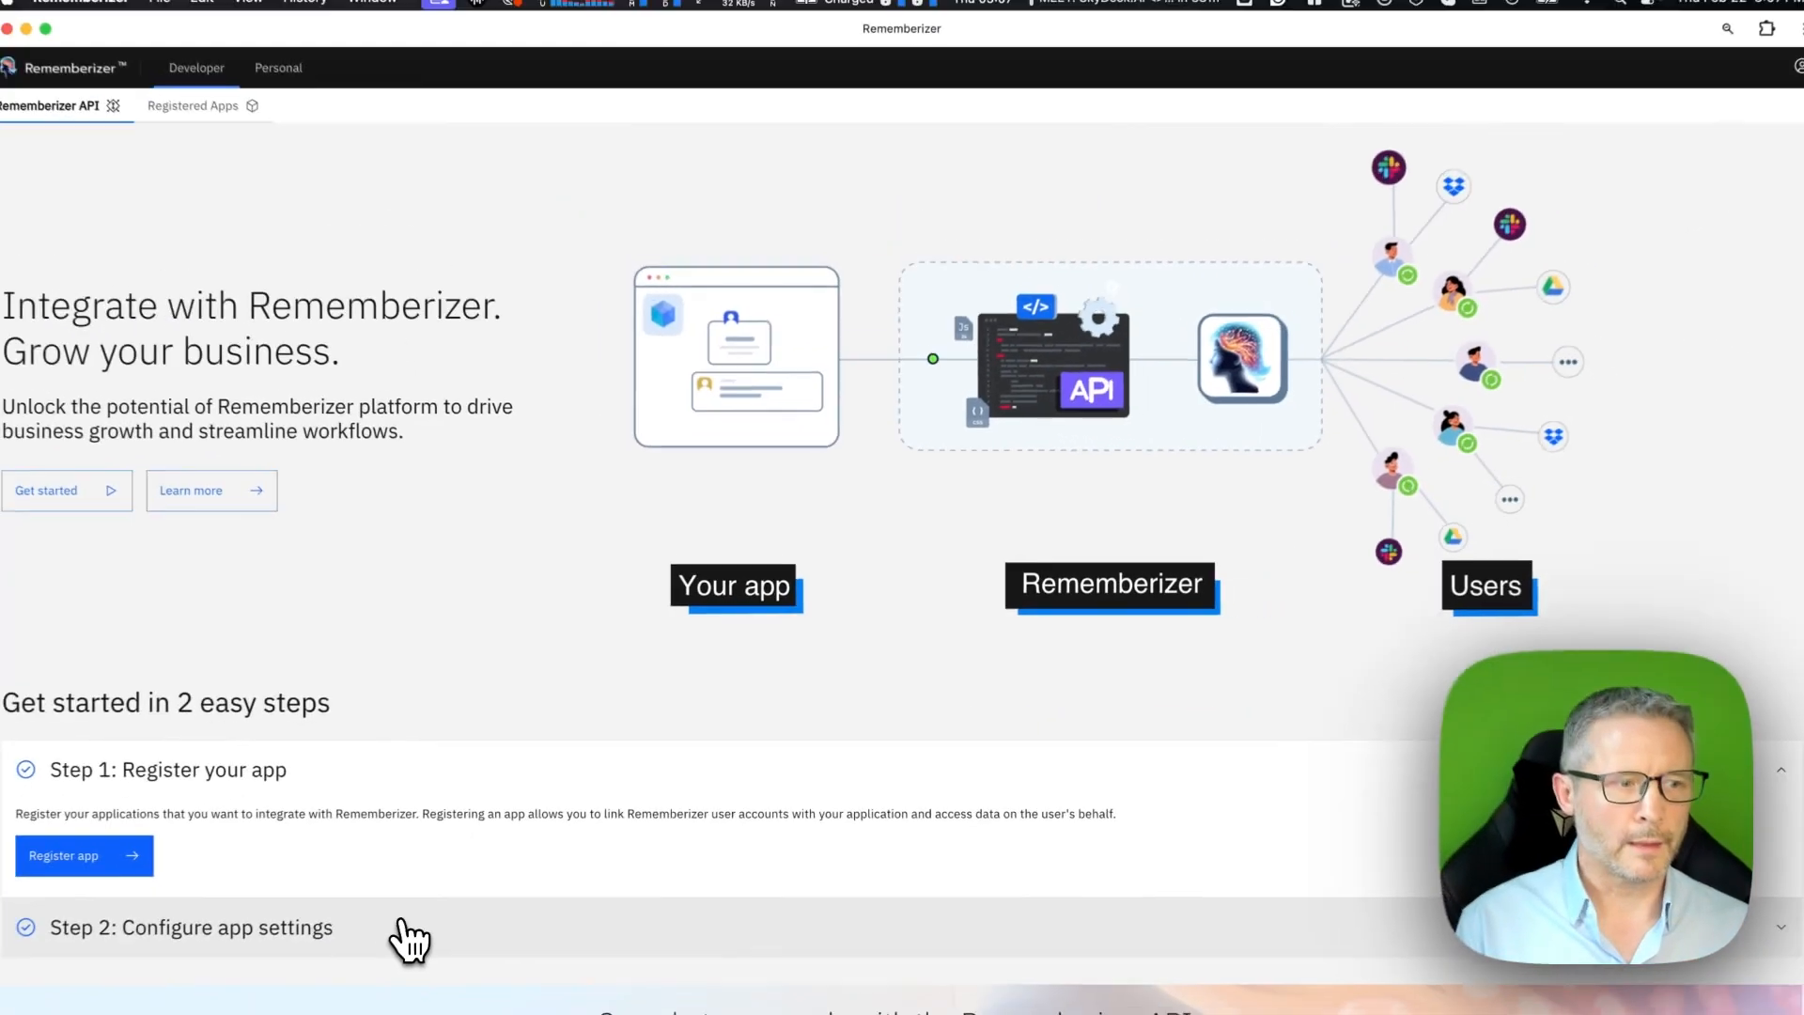
- Open the credentials page of the registered Rememberizer PMO GPT app from the app settings setup step
scroll(413, 930, "down", 5)
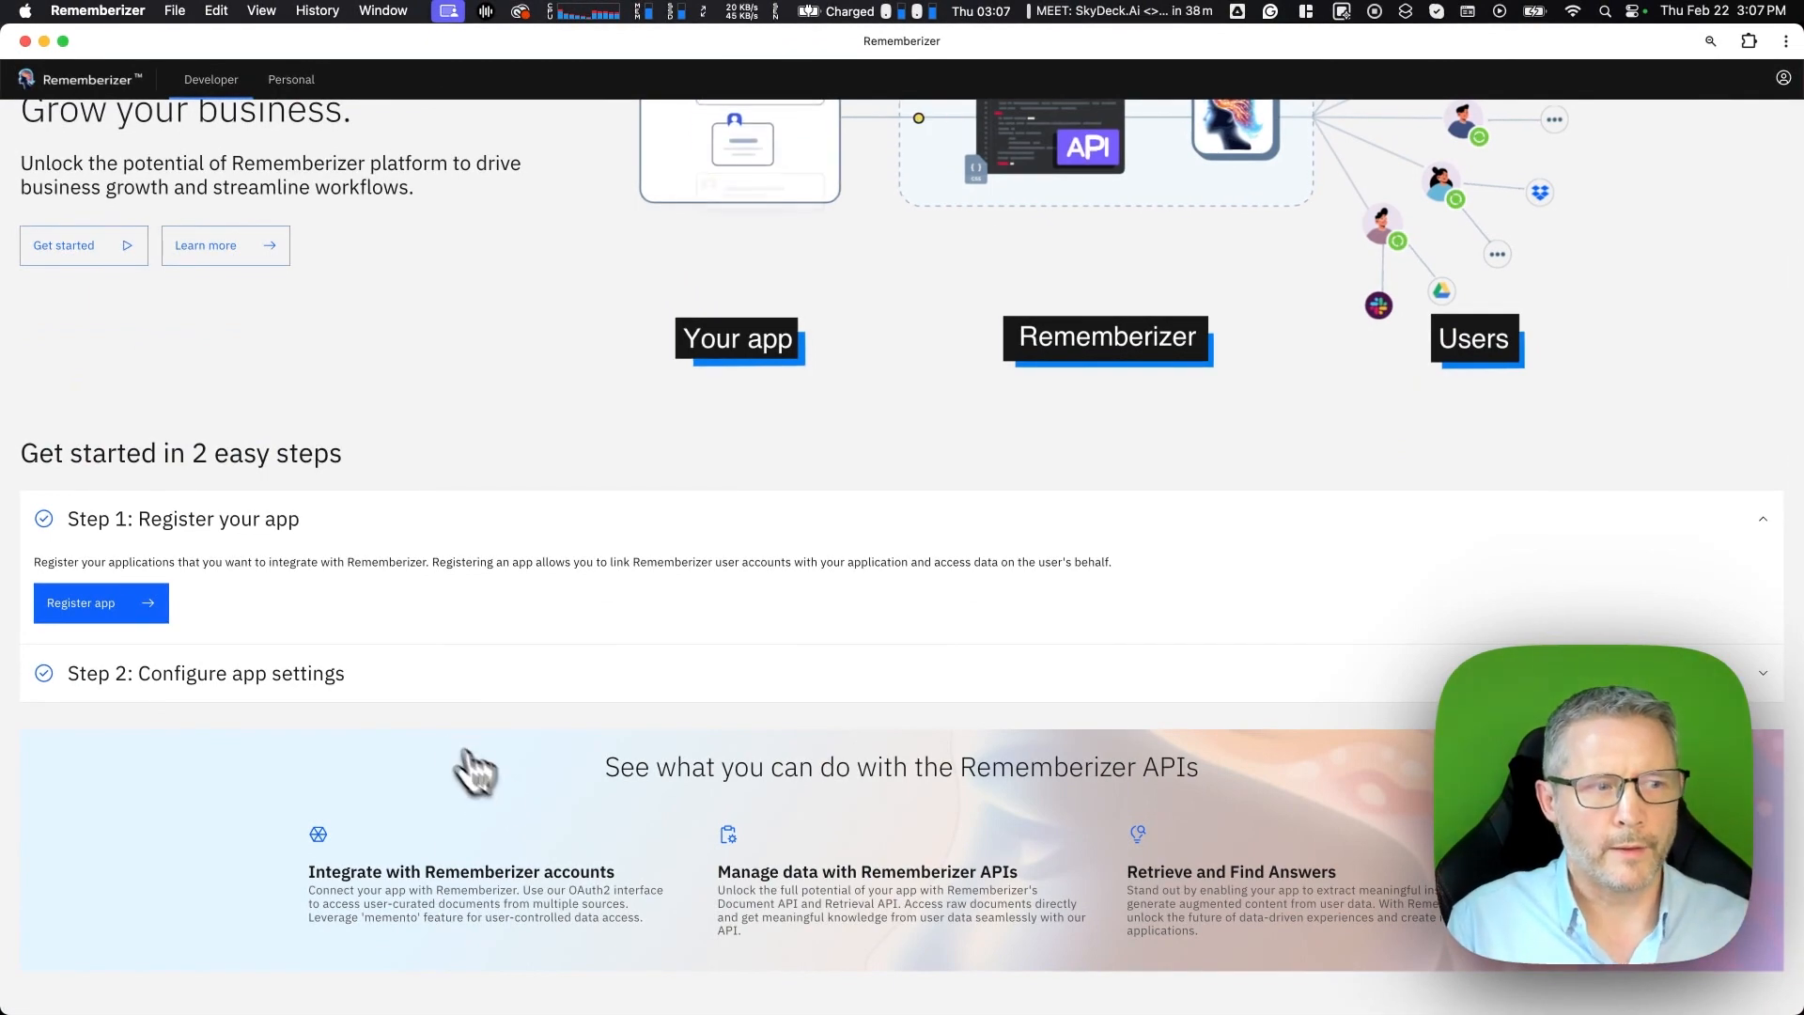
left_click(424, 678)
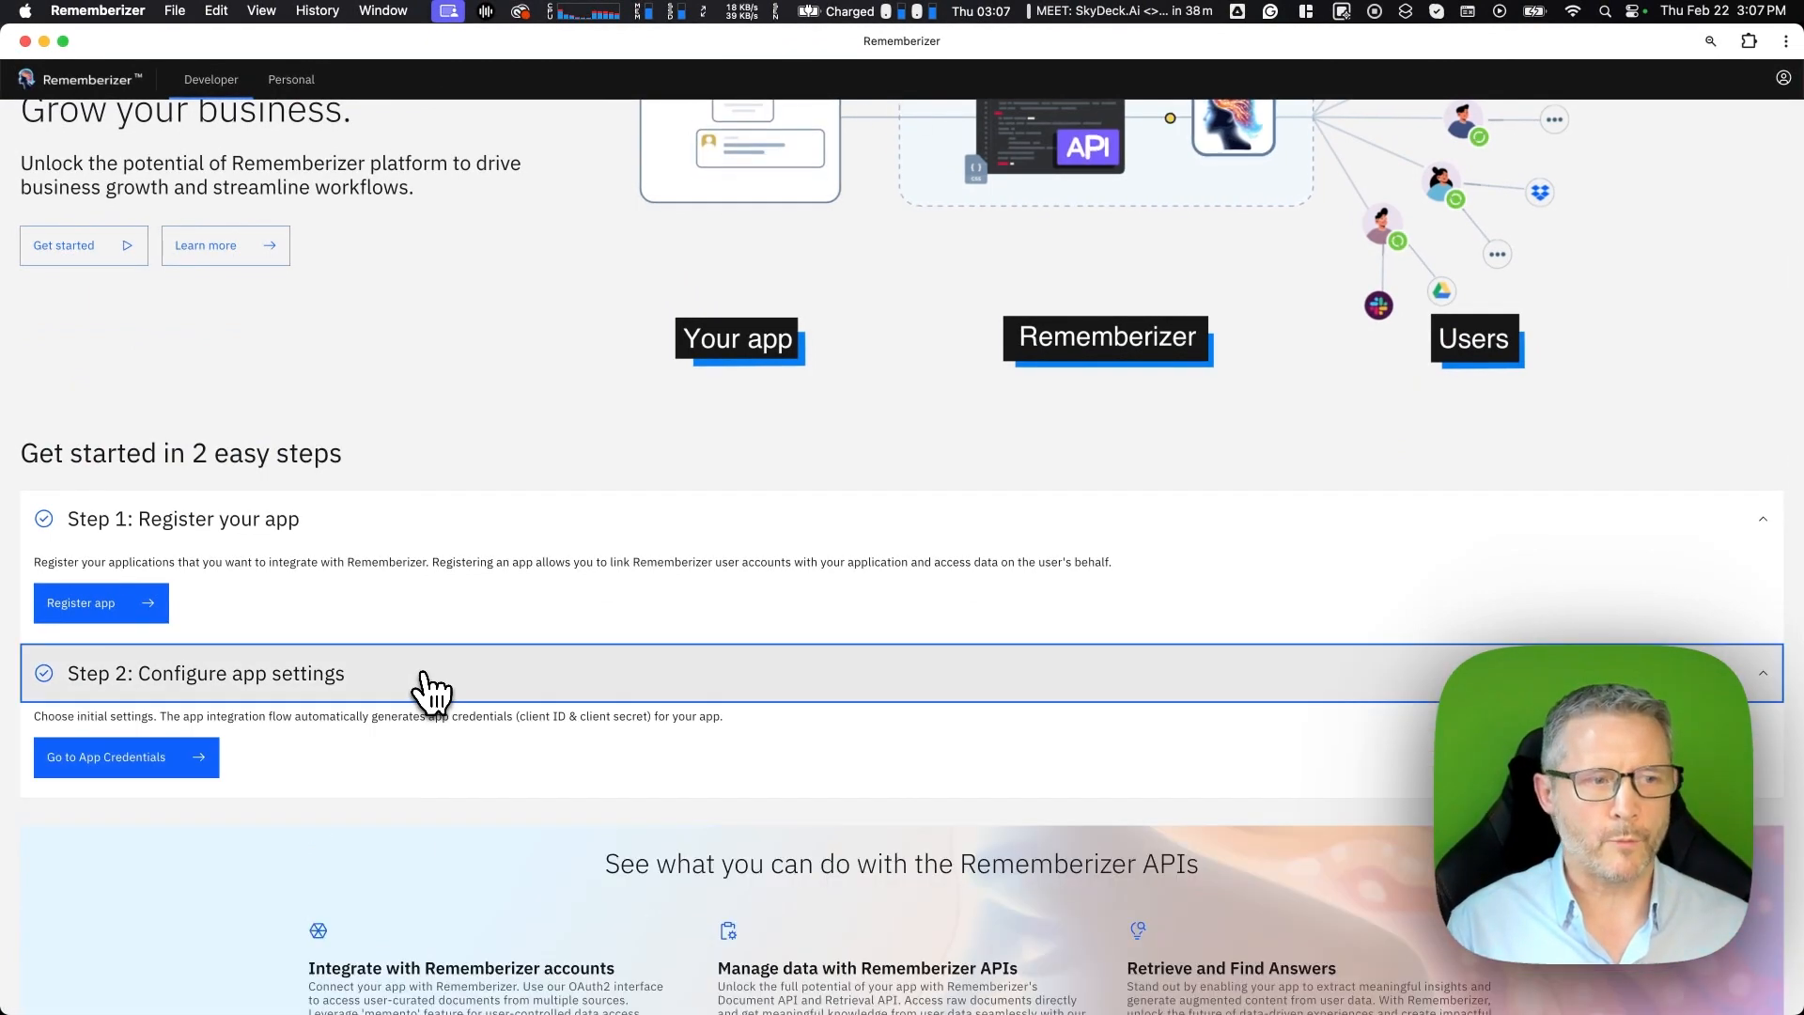
left_click(89, 772)
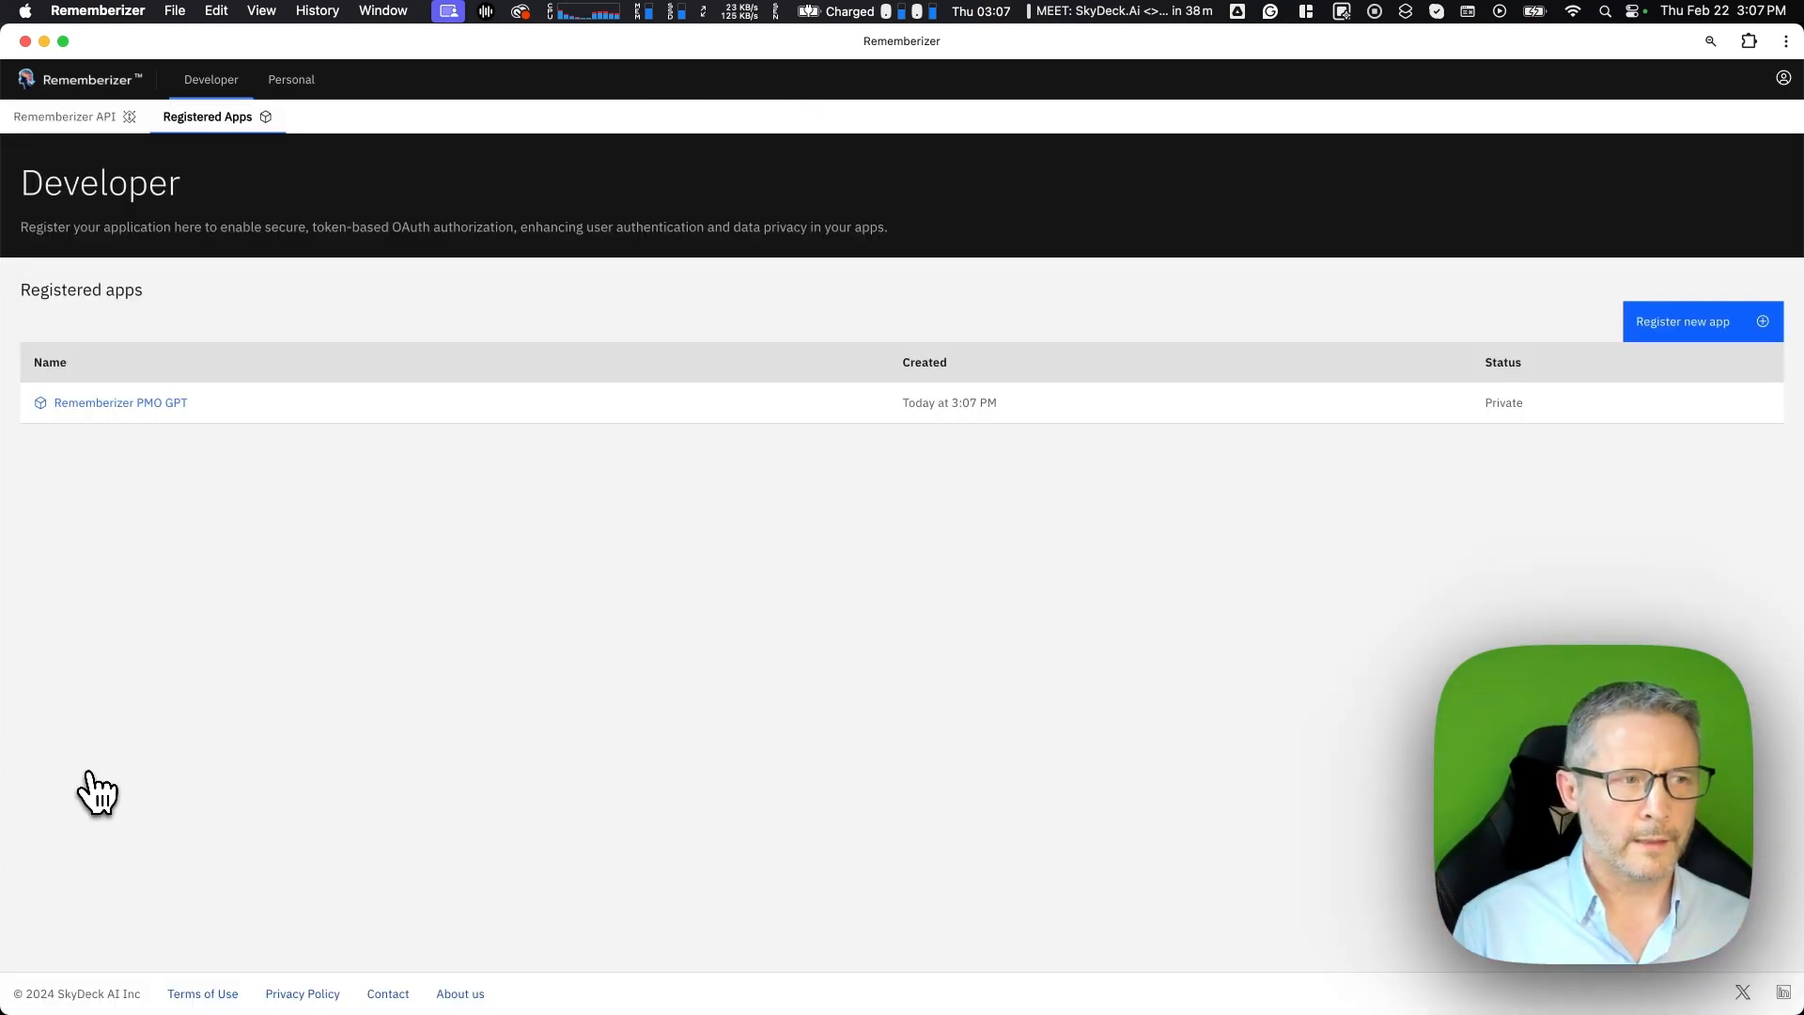
left_click(121, 402)
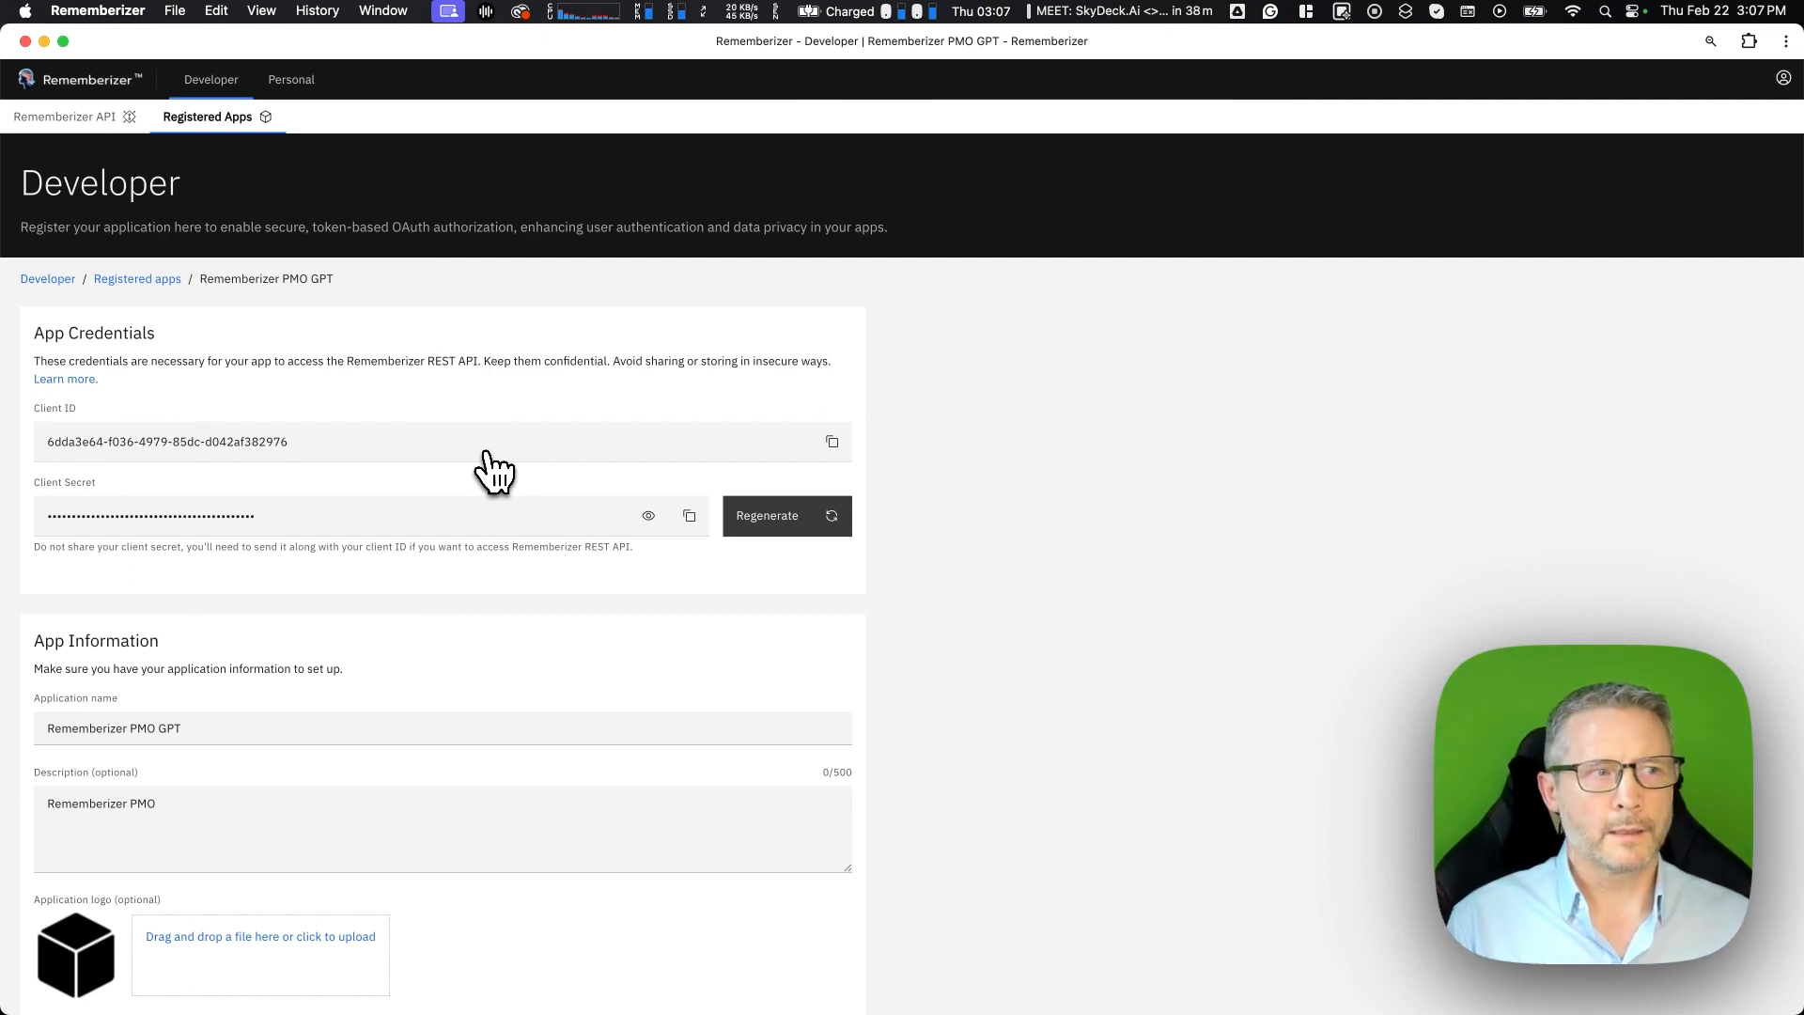
- Switch to the Rememberizer PMO GPT editor in ChatGPT and create a new action with OAuth as authentication type
key("super+Tab")
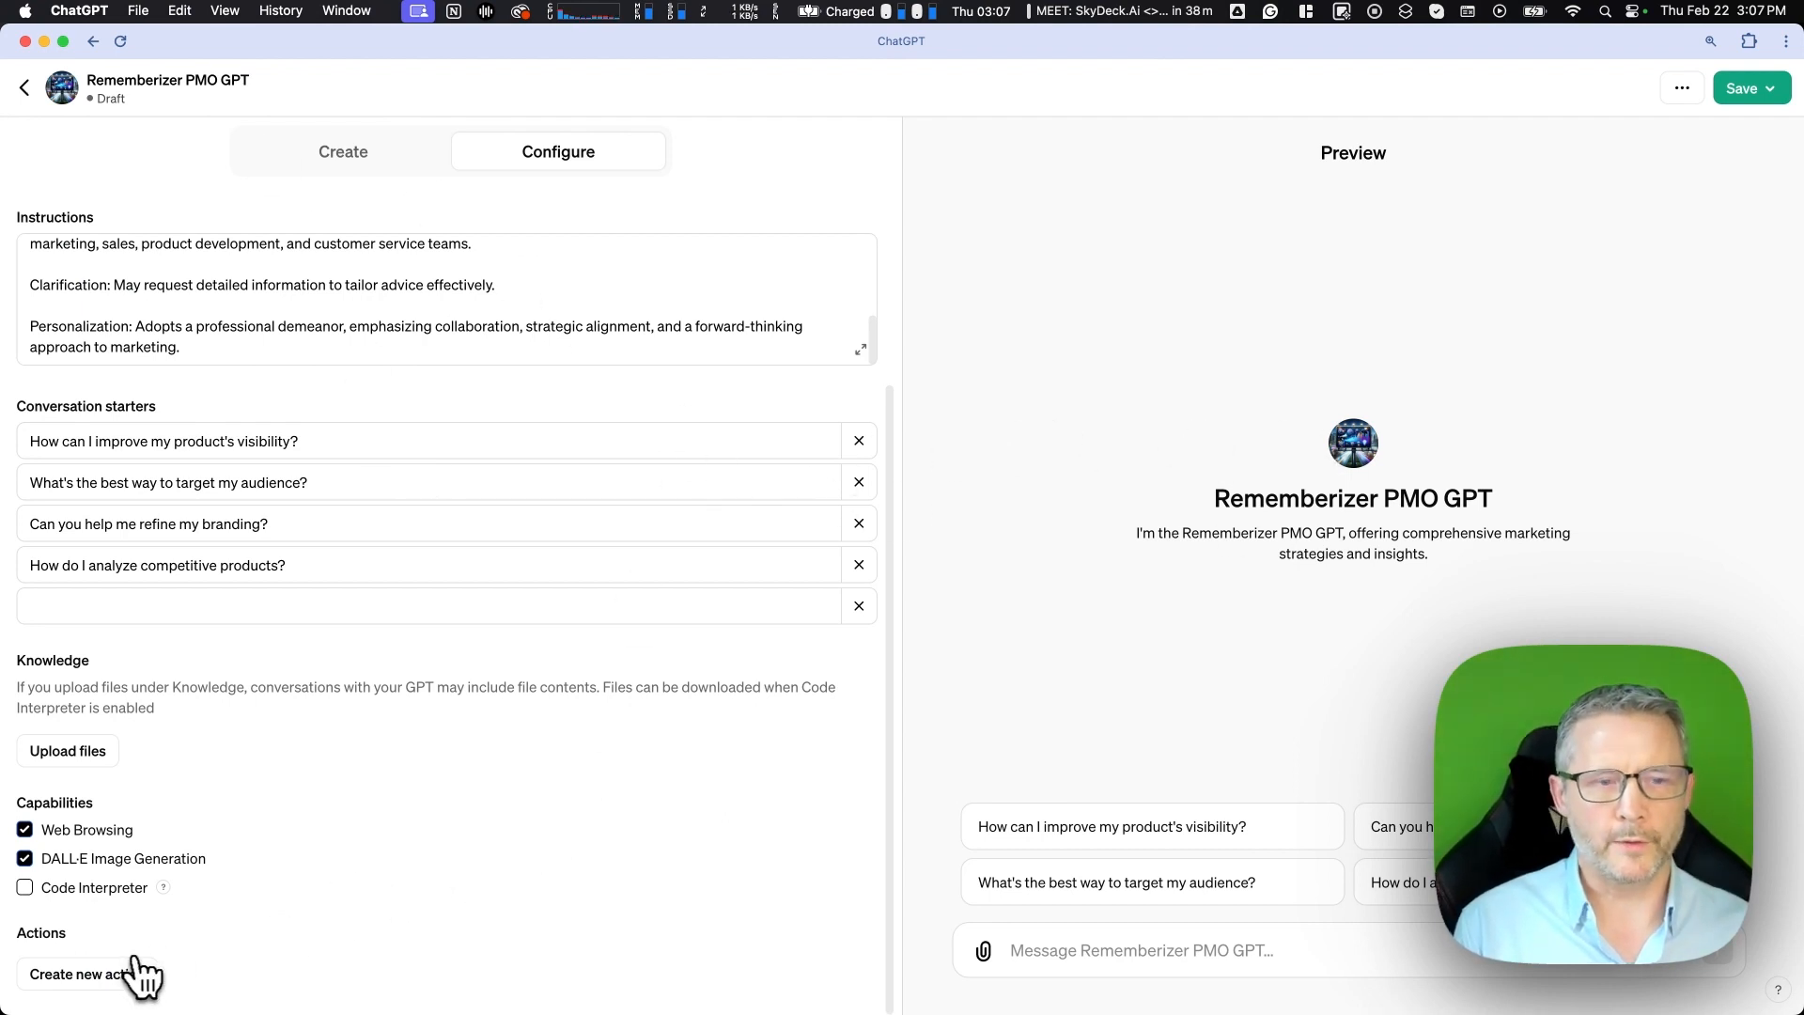
left_click(82, 977)
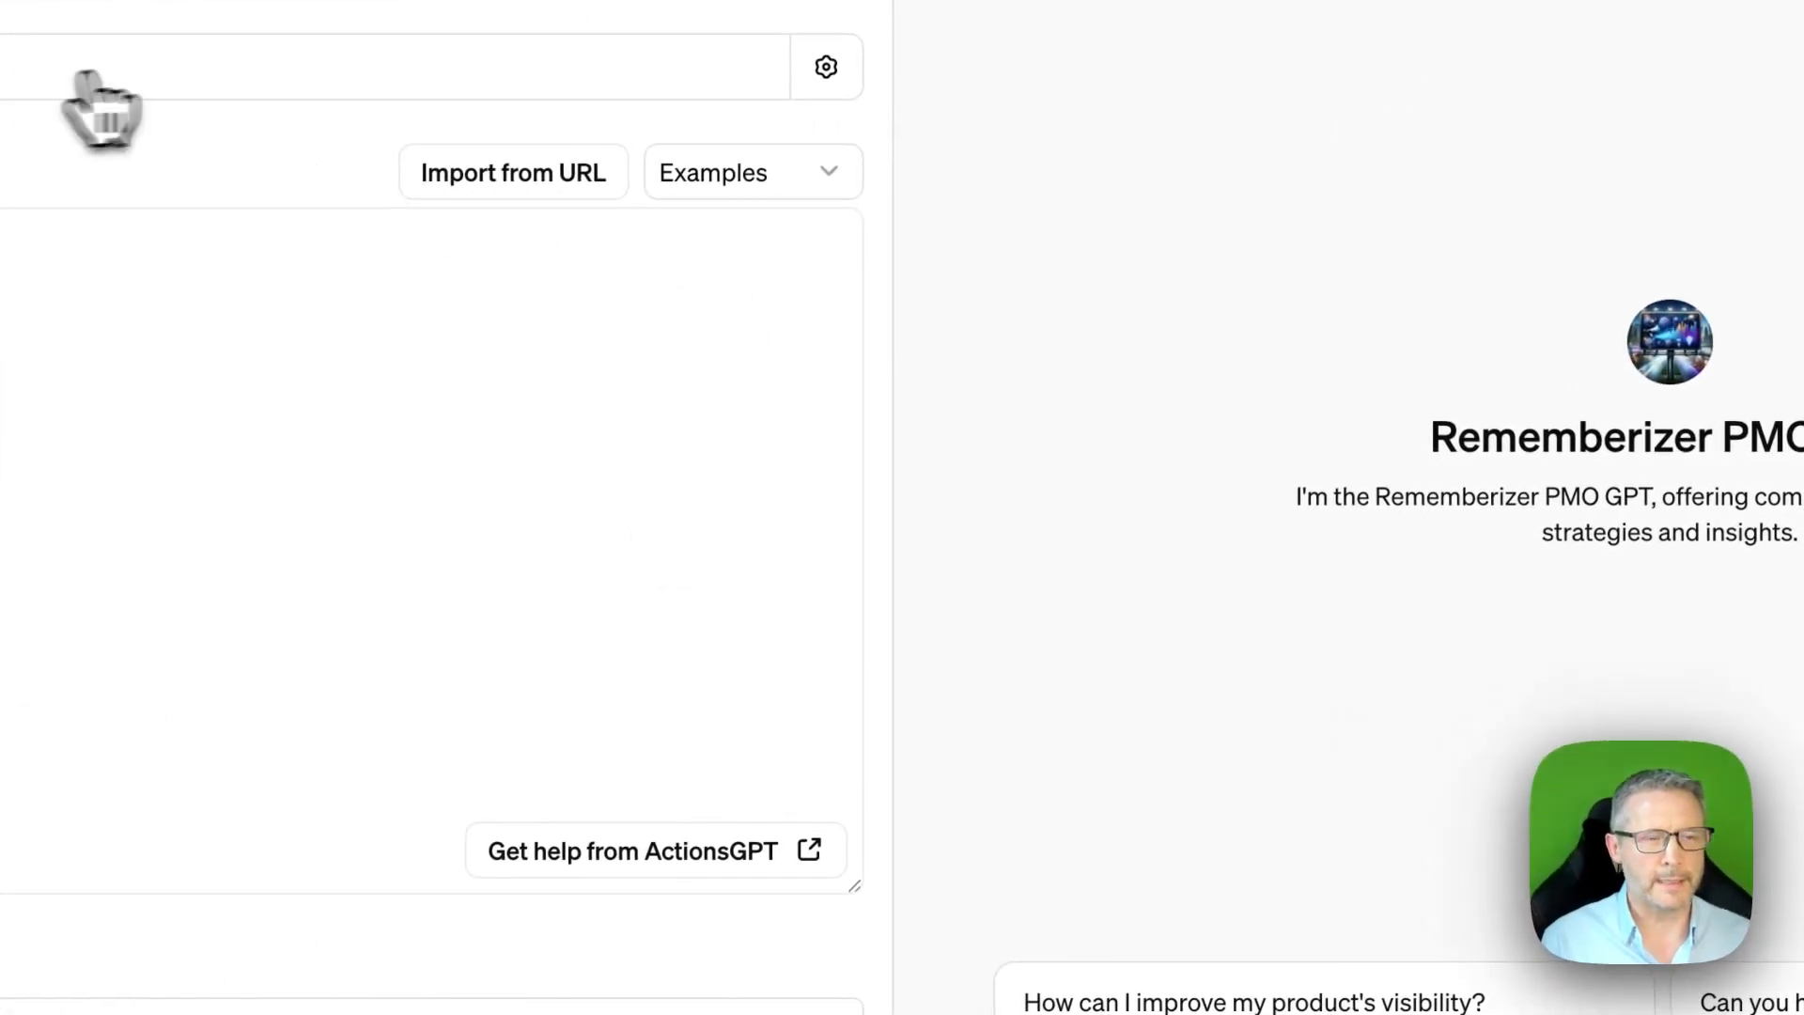
left_click(826, 64)
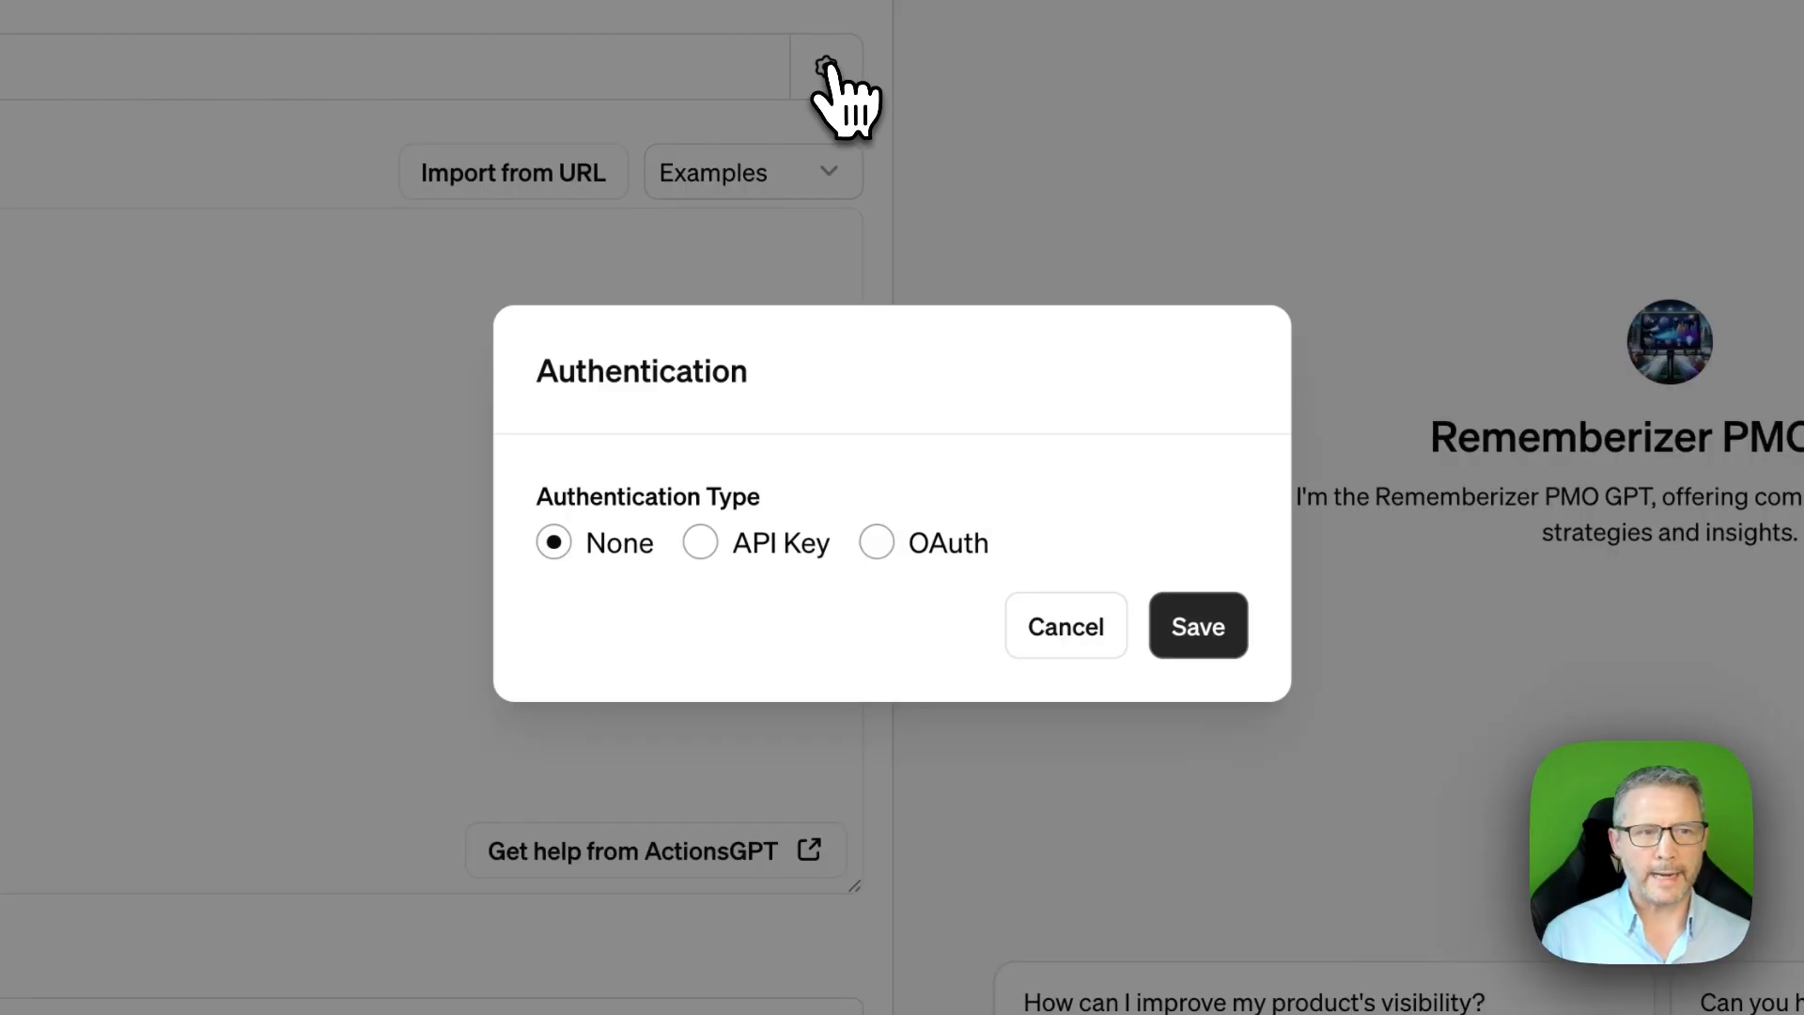
left_click(947, 552)
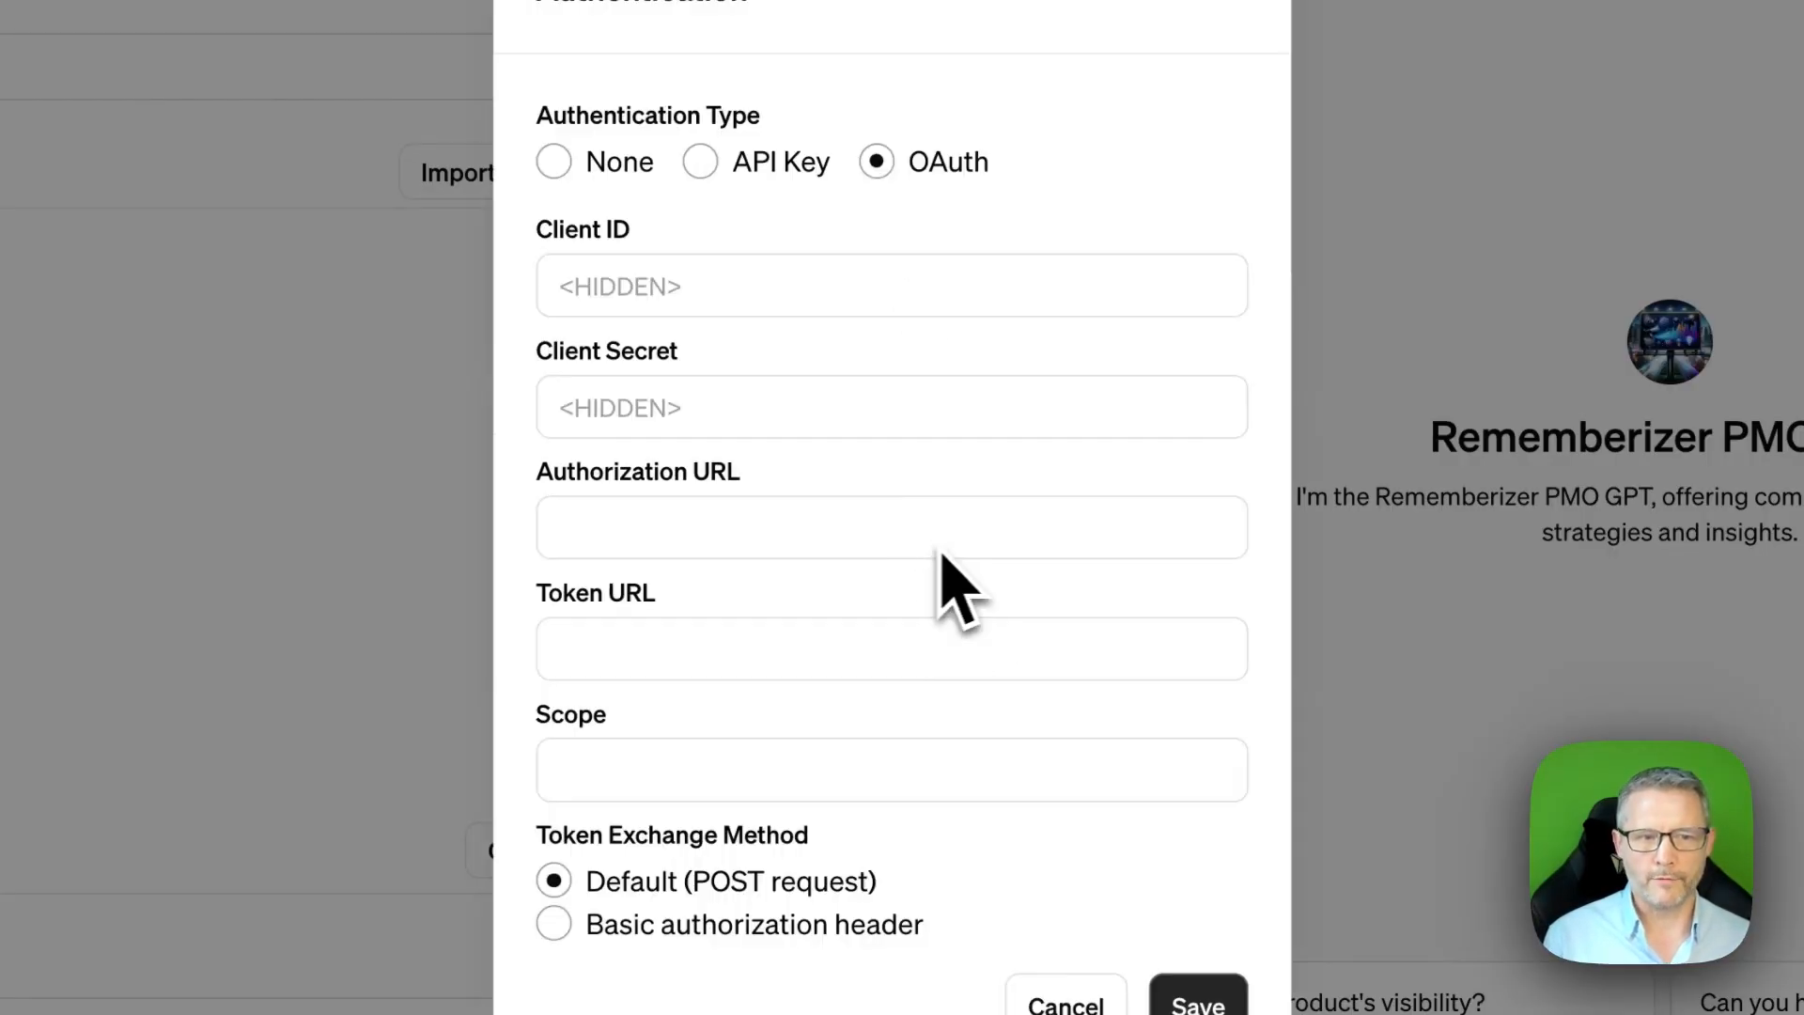
- Copy the app's client ID from Rememberizer and paste it as the client ID in ChatGPT's OAuth settings
left_click(769, 274)
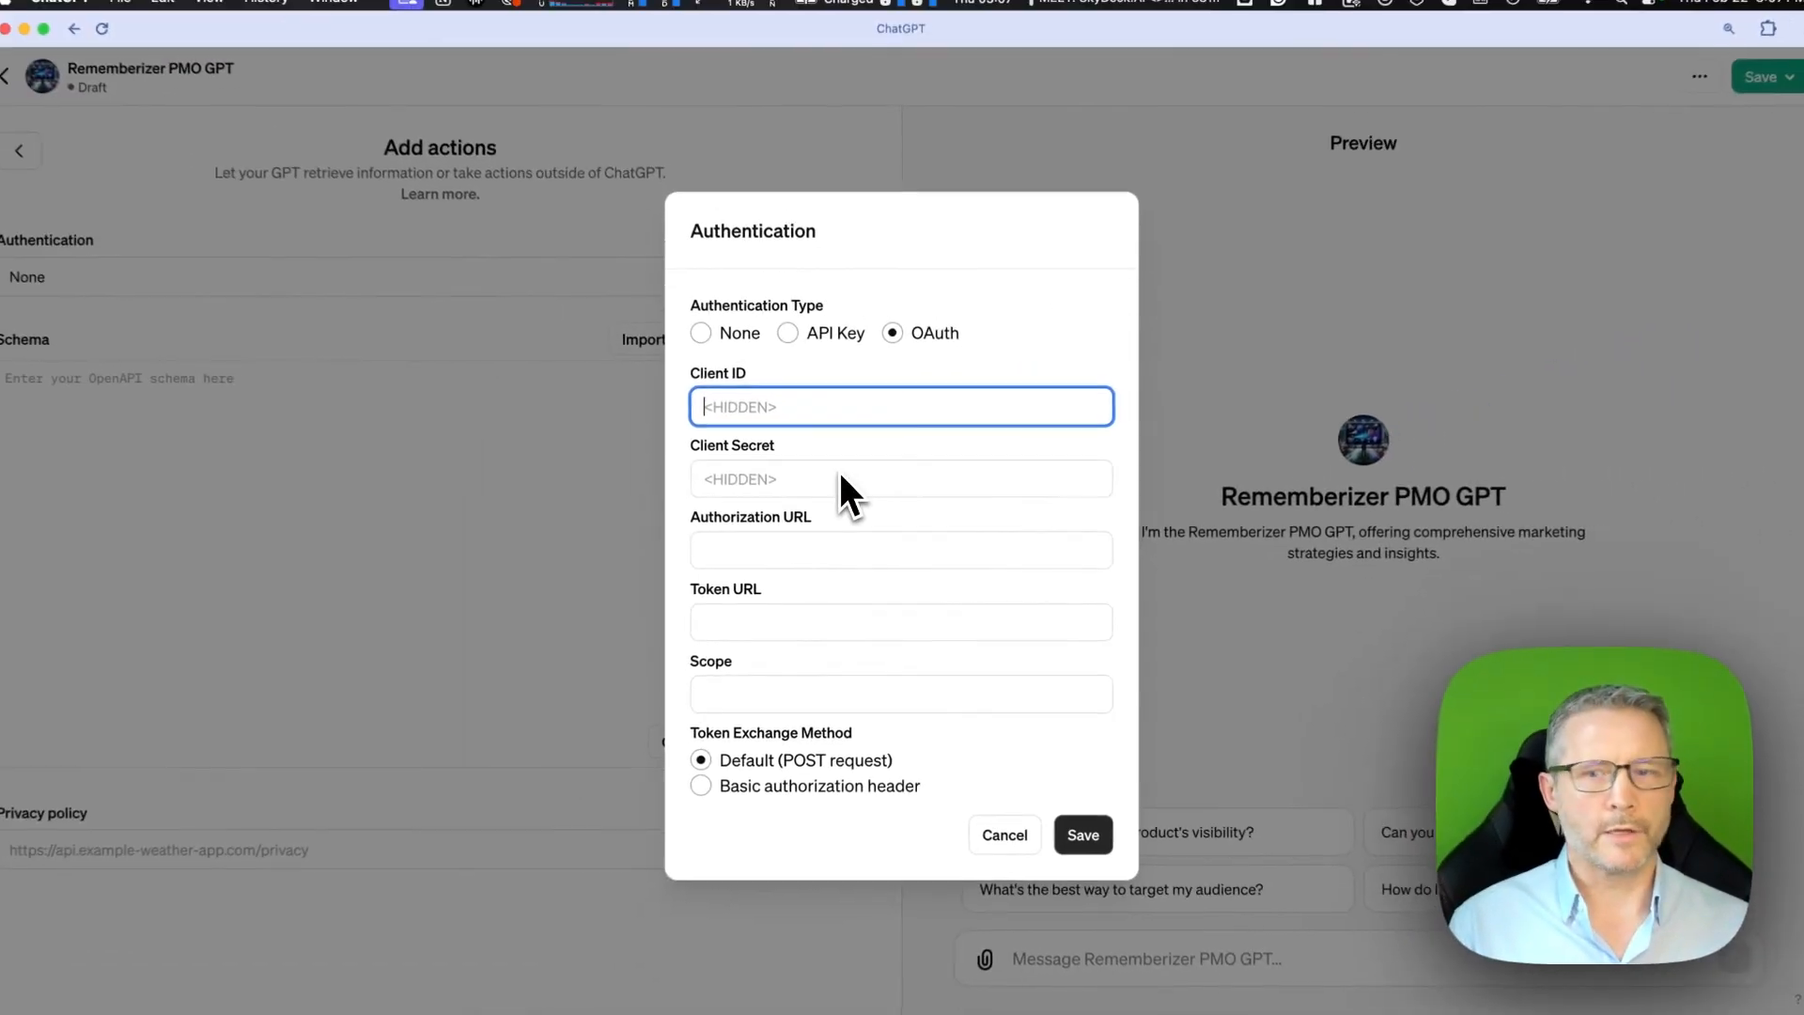
key("super+Tab")
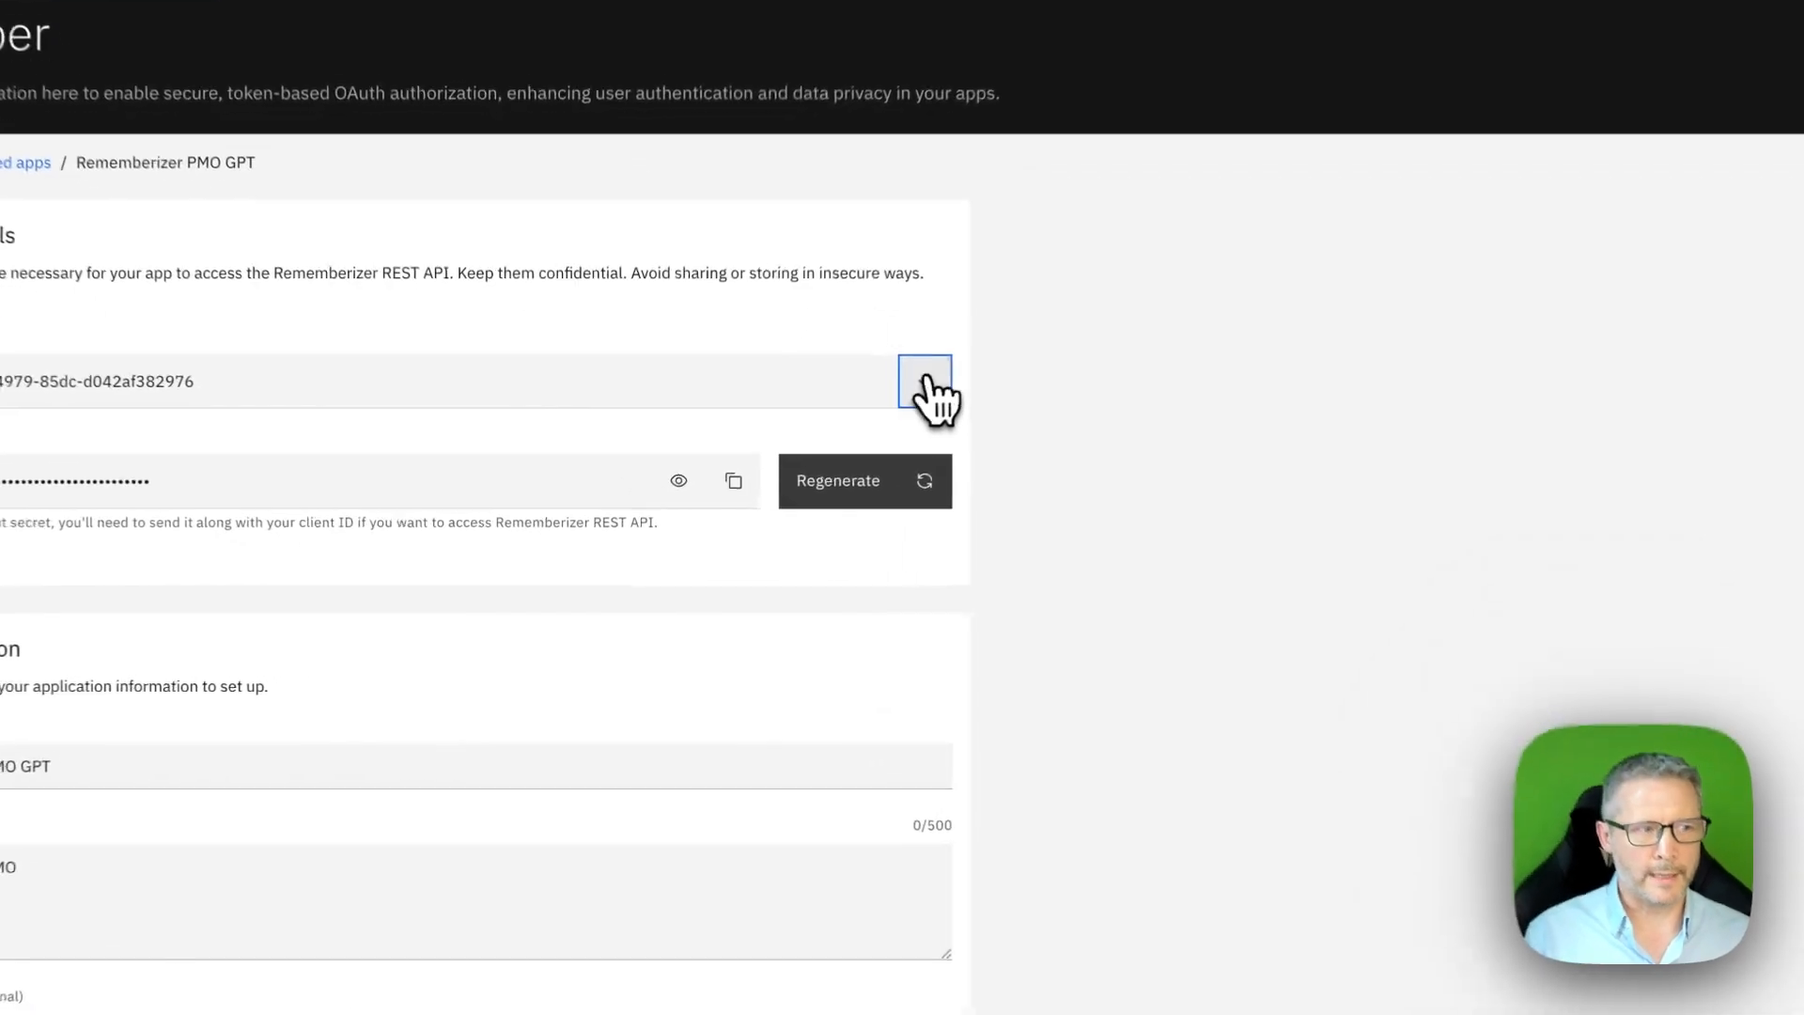
left_click(832, 441)
key("super+Tab")
key("super+v")
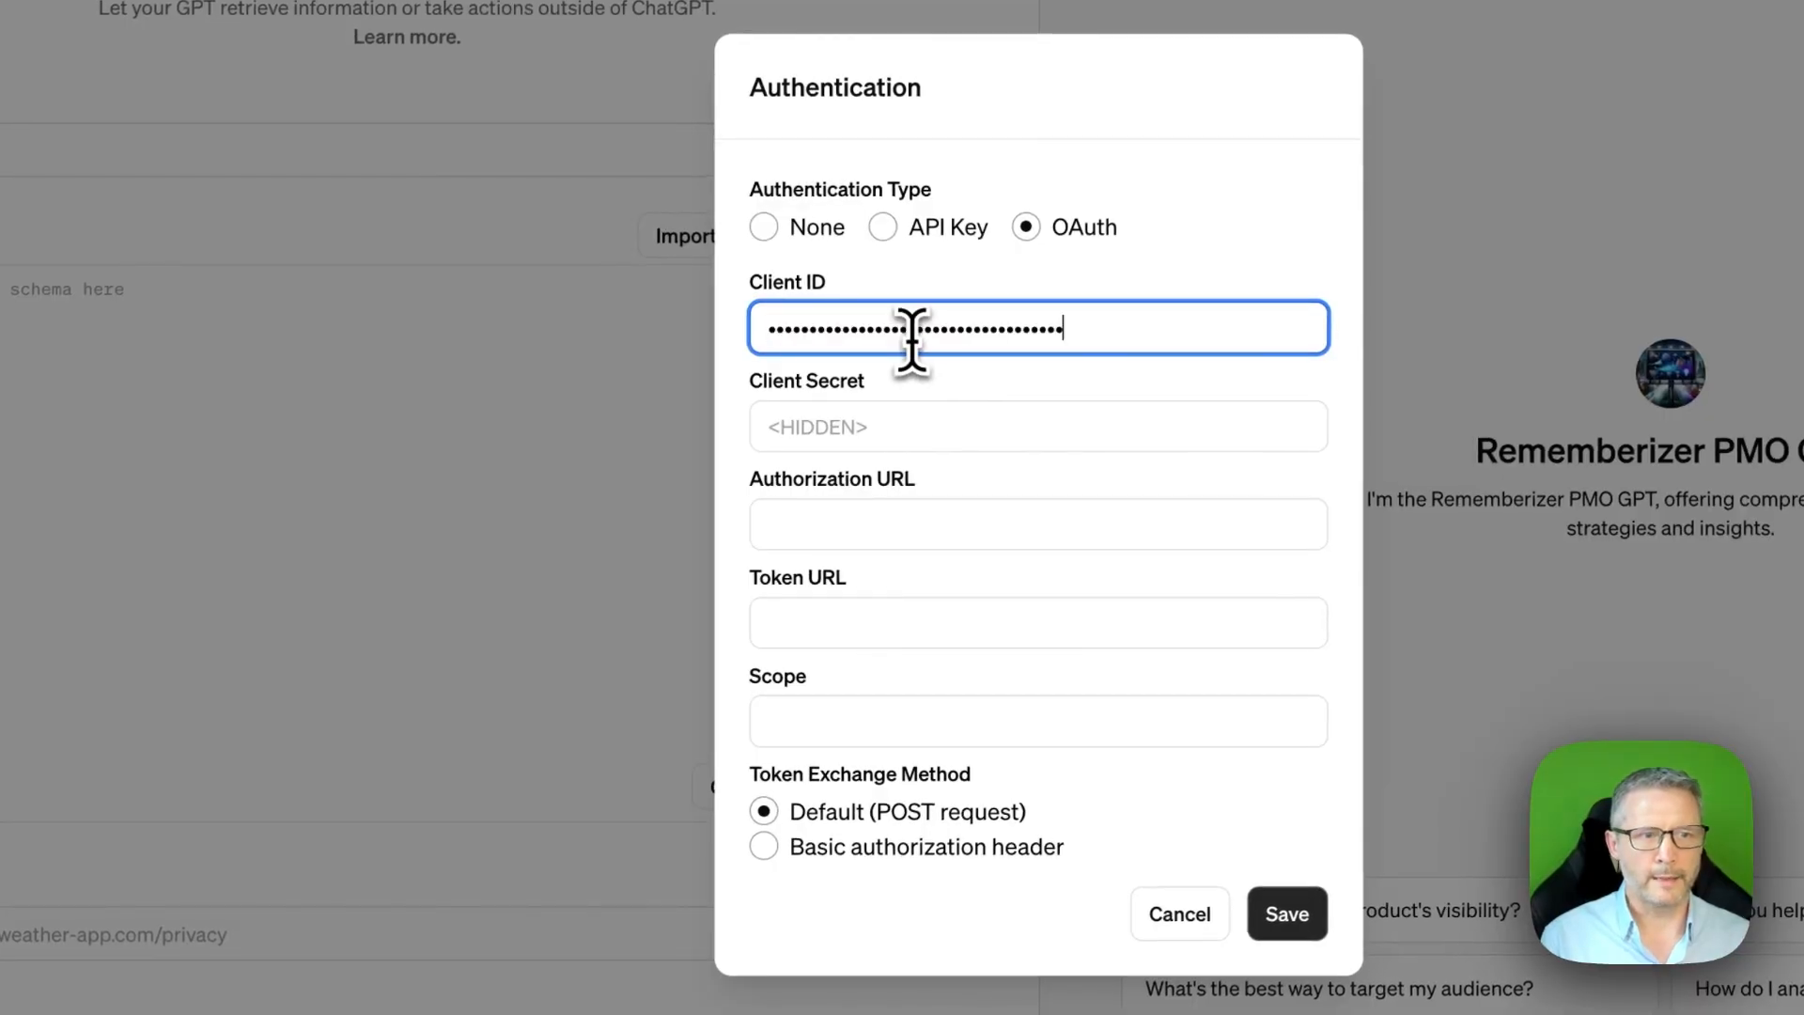
- Copy the app's client secret from Rememberizer and paste it as the client secret in ChatGPT's OAuth settings
key("super+Tab")
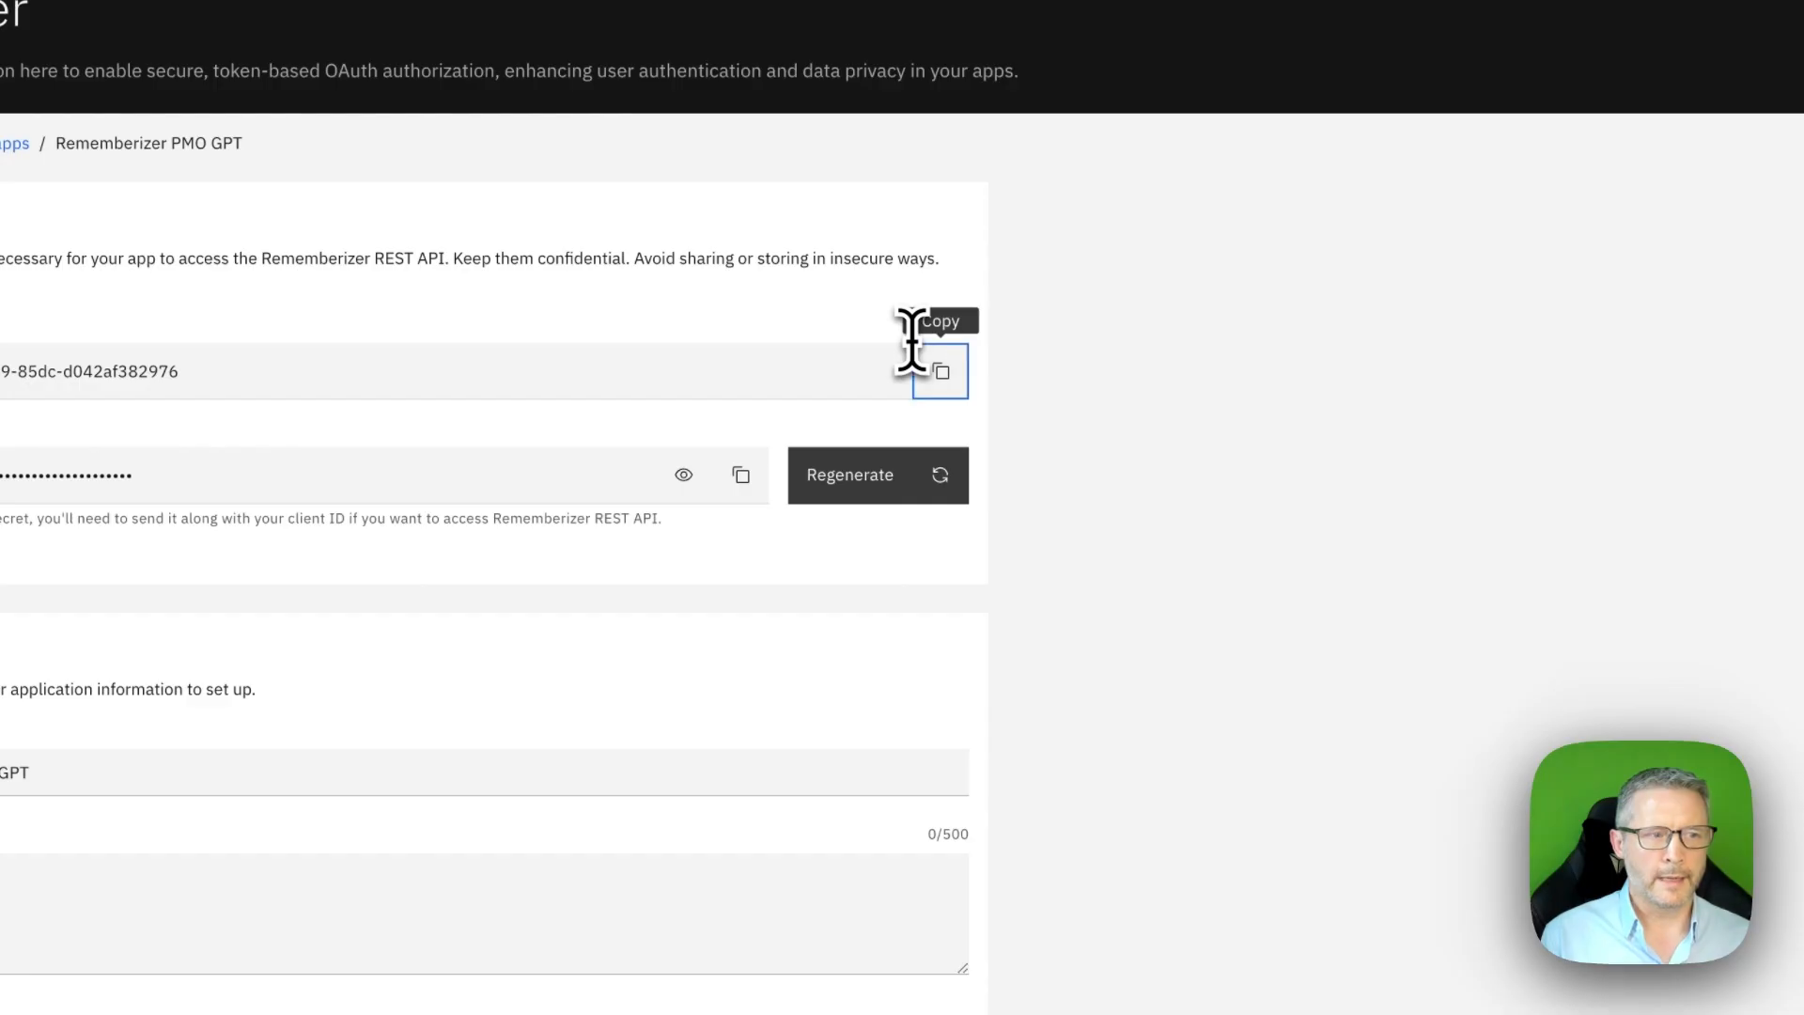
left_click(743, 475)
key("super+Tab")
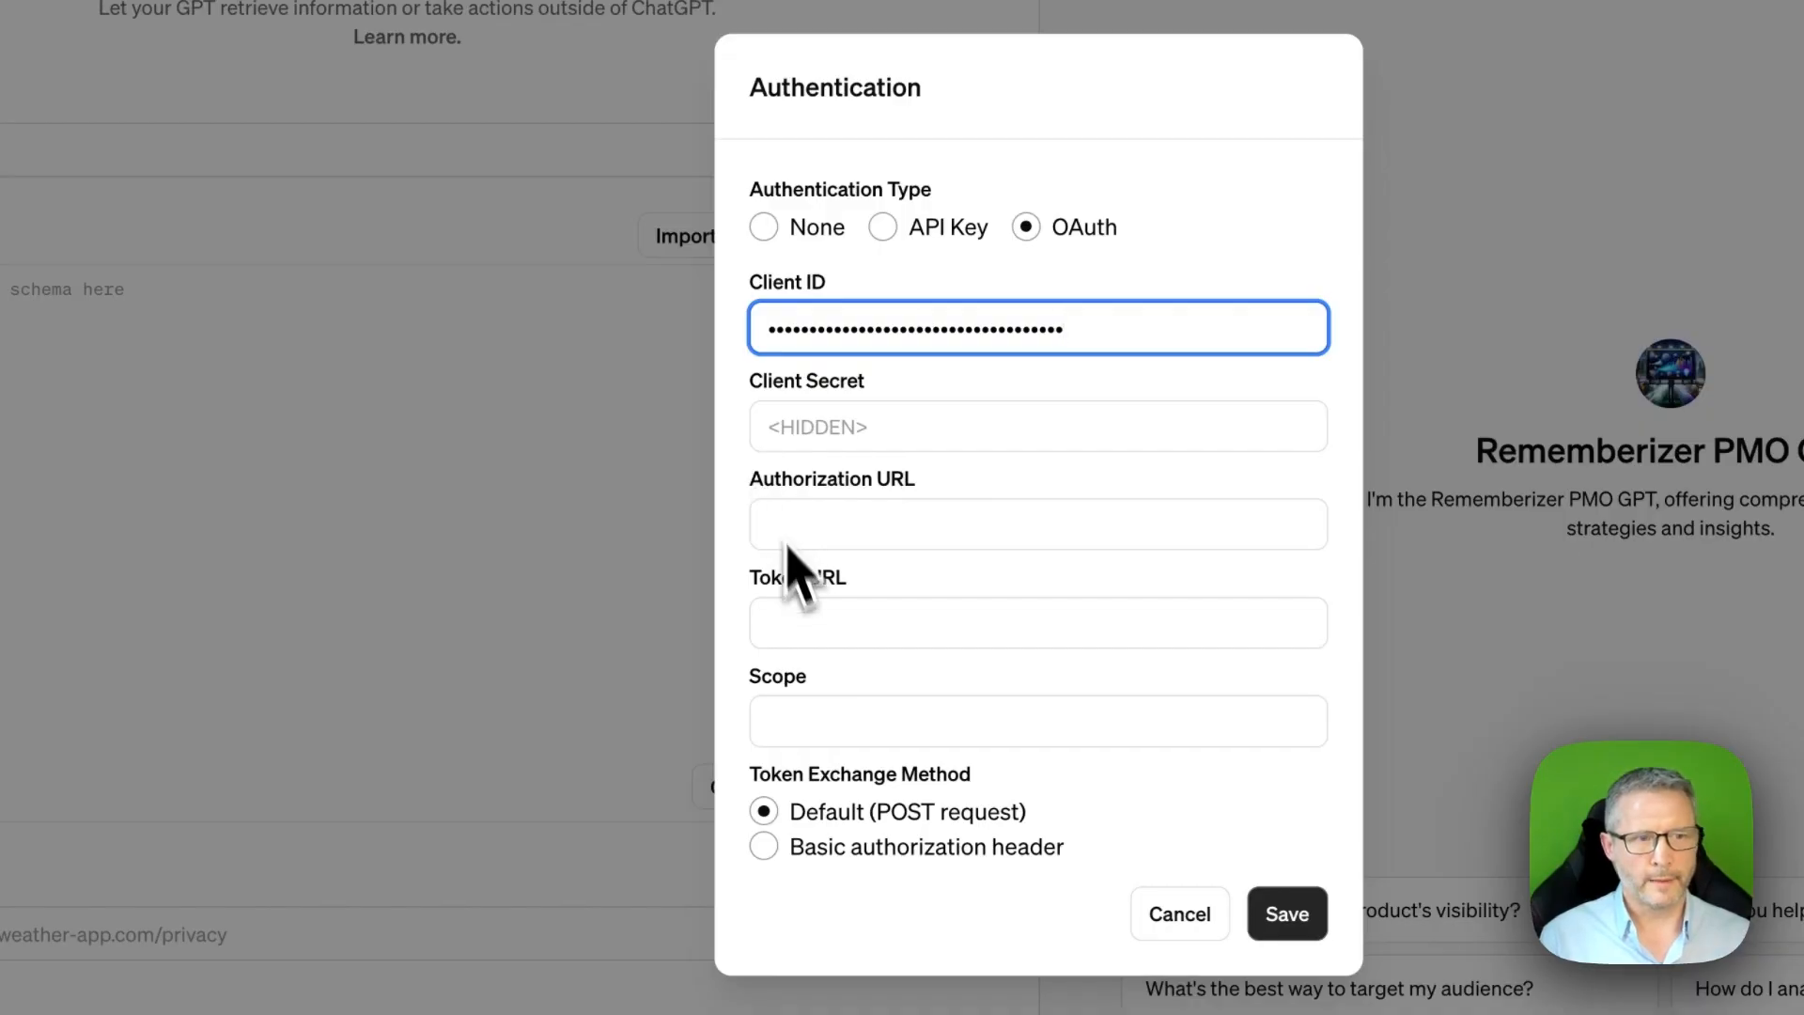
left_click(806, 428)
key("super+v")
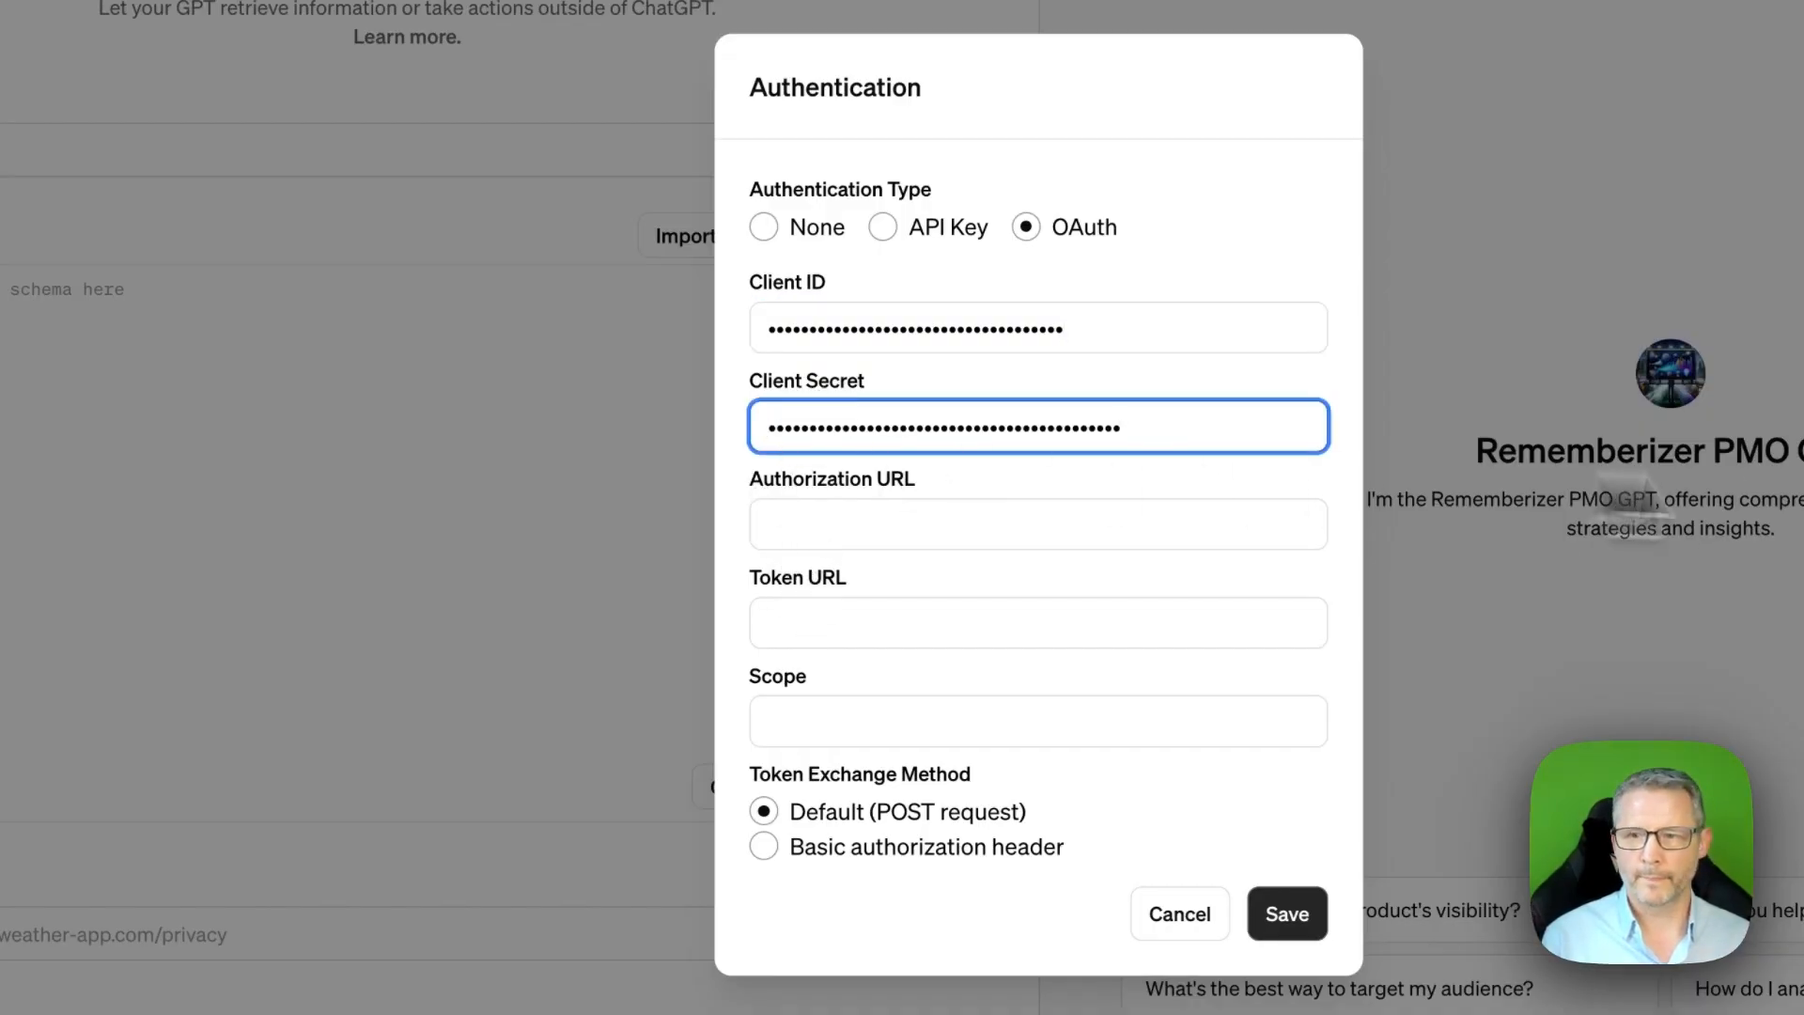
key("super+Tab")
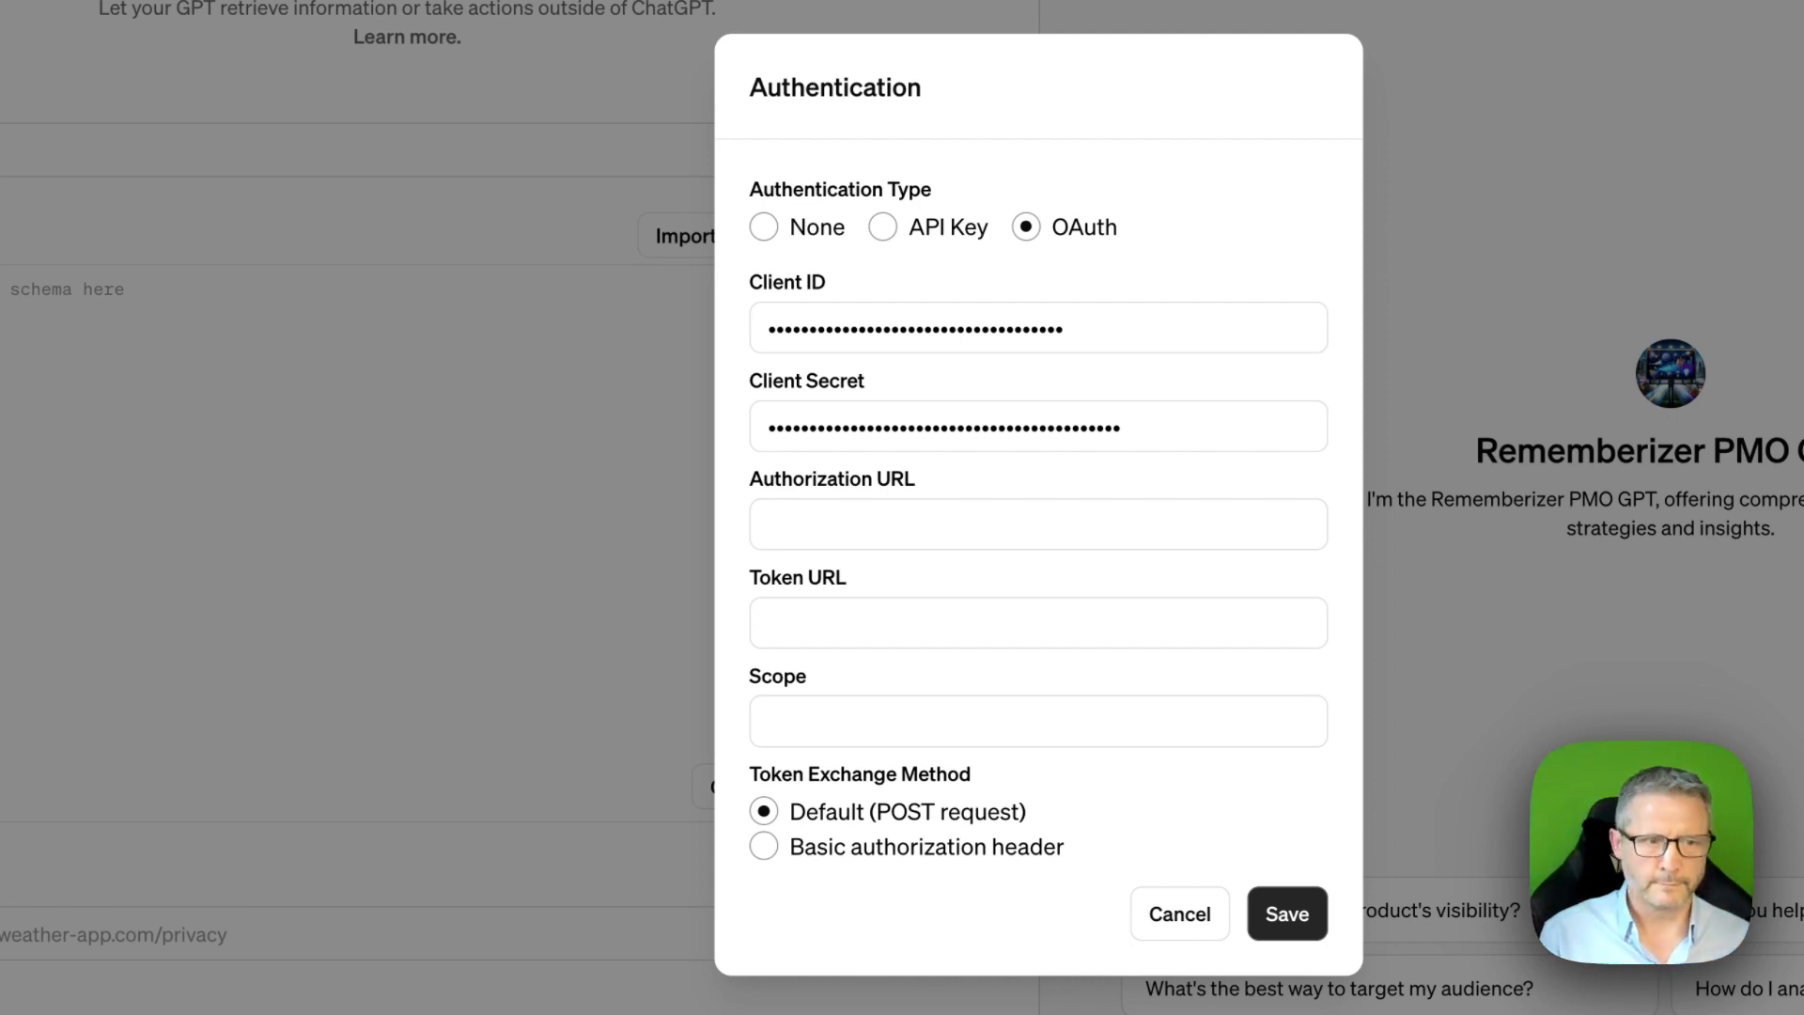
left_click(877, 427)
left_click(865, 524)
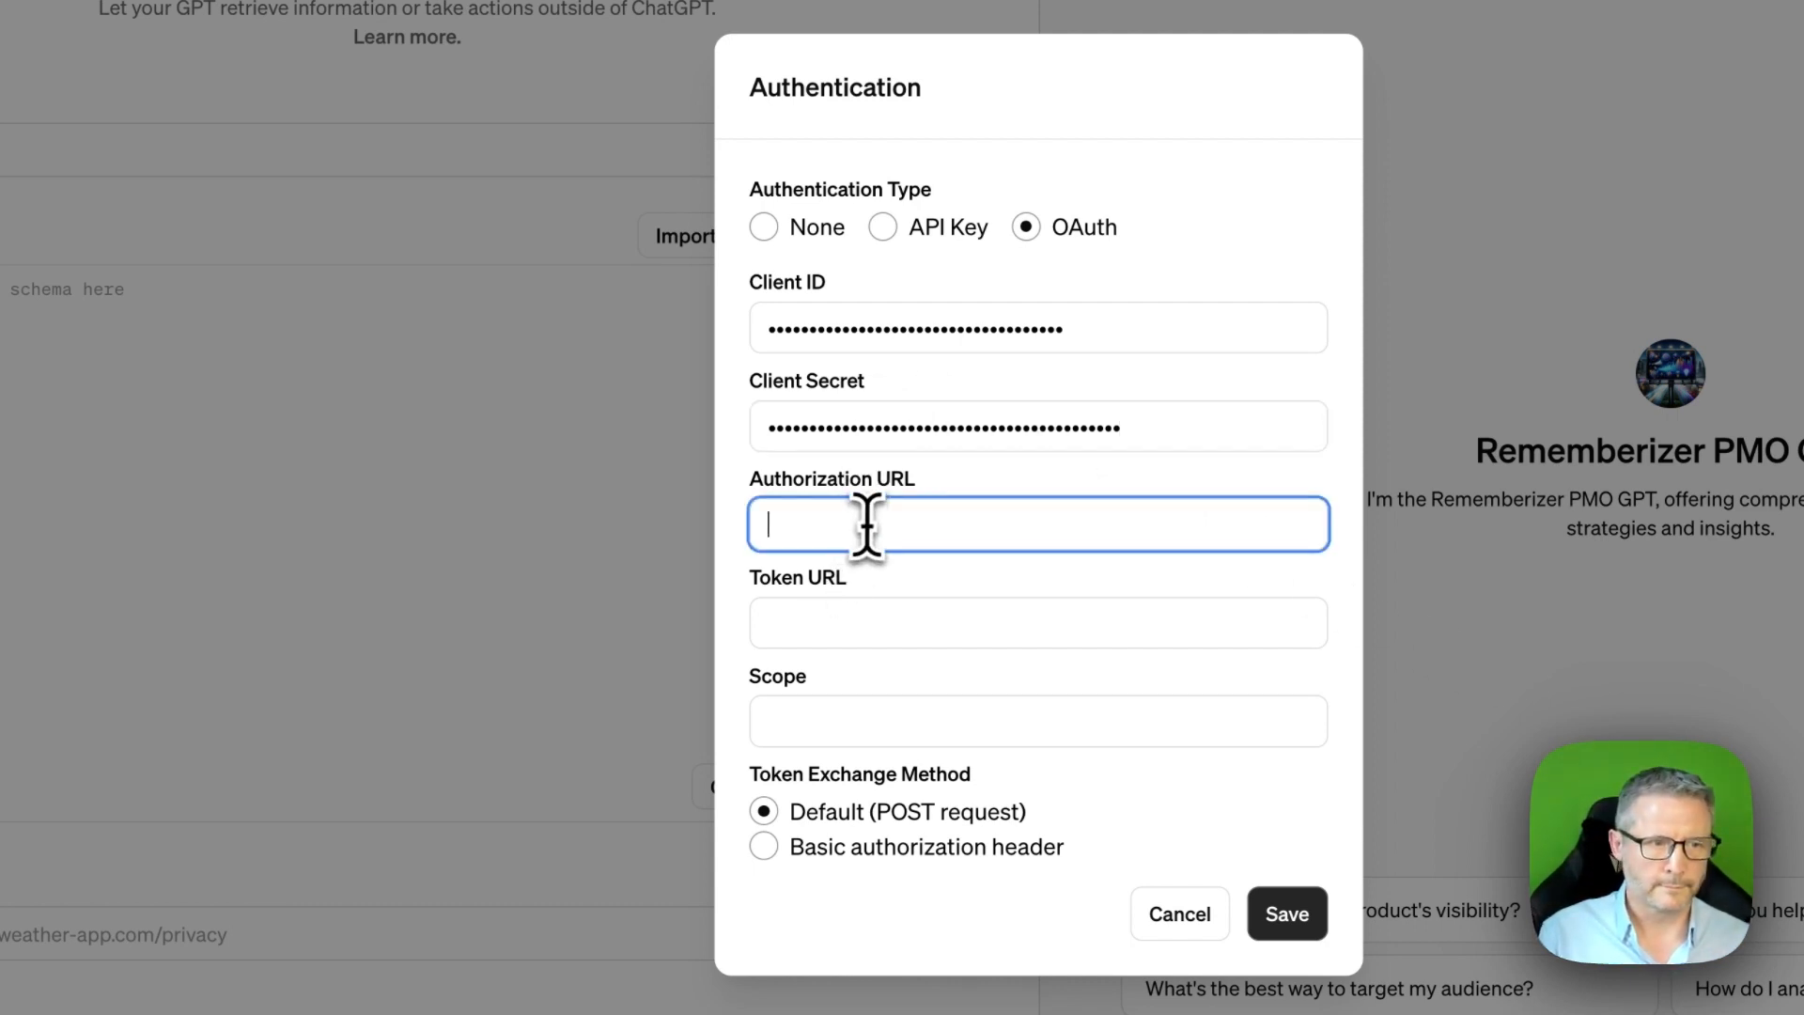
key("ctrl+v")
key("super+Tab")
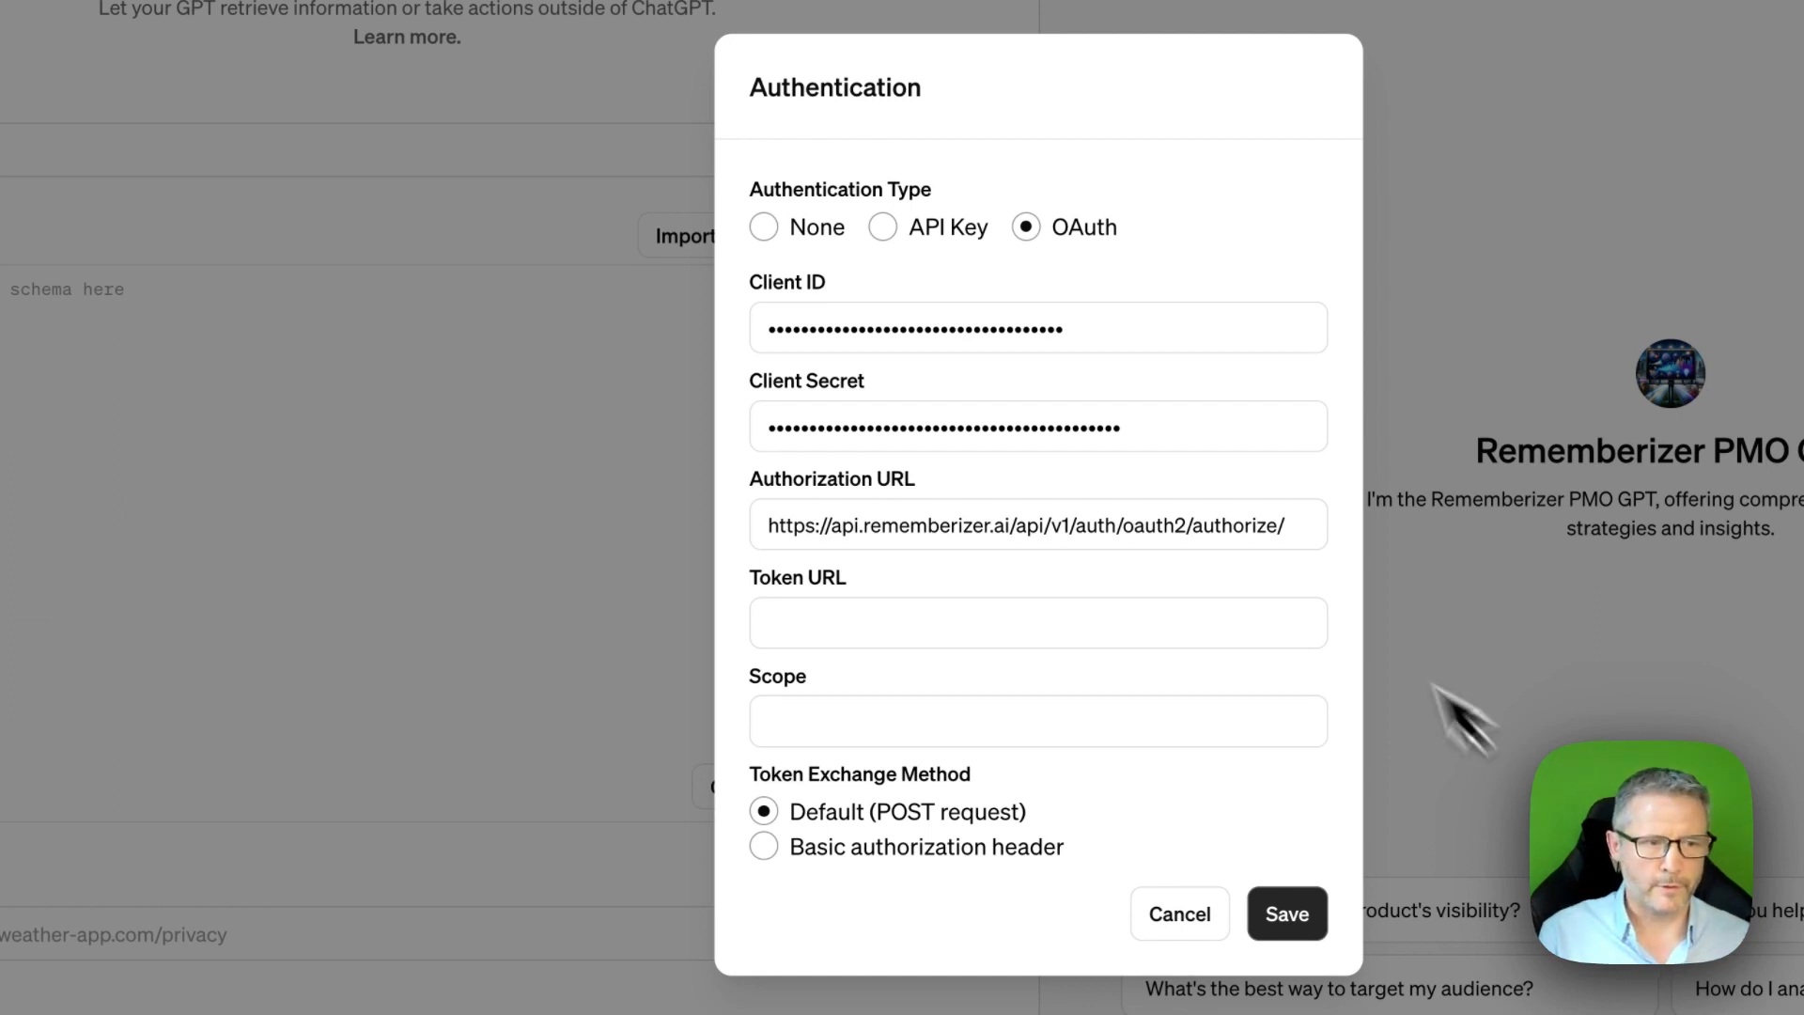
left_click(1206, 628)
key("ctrl+v")
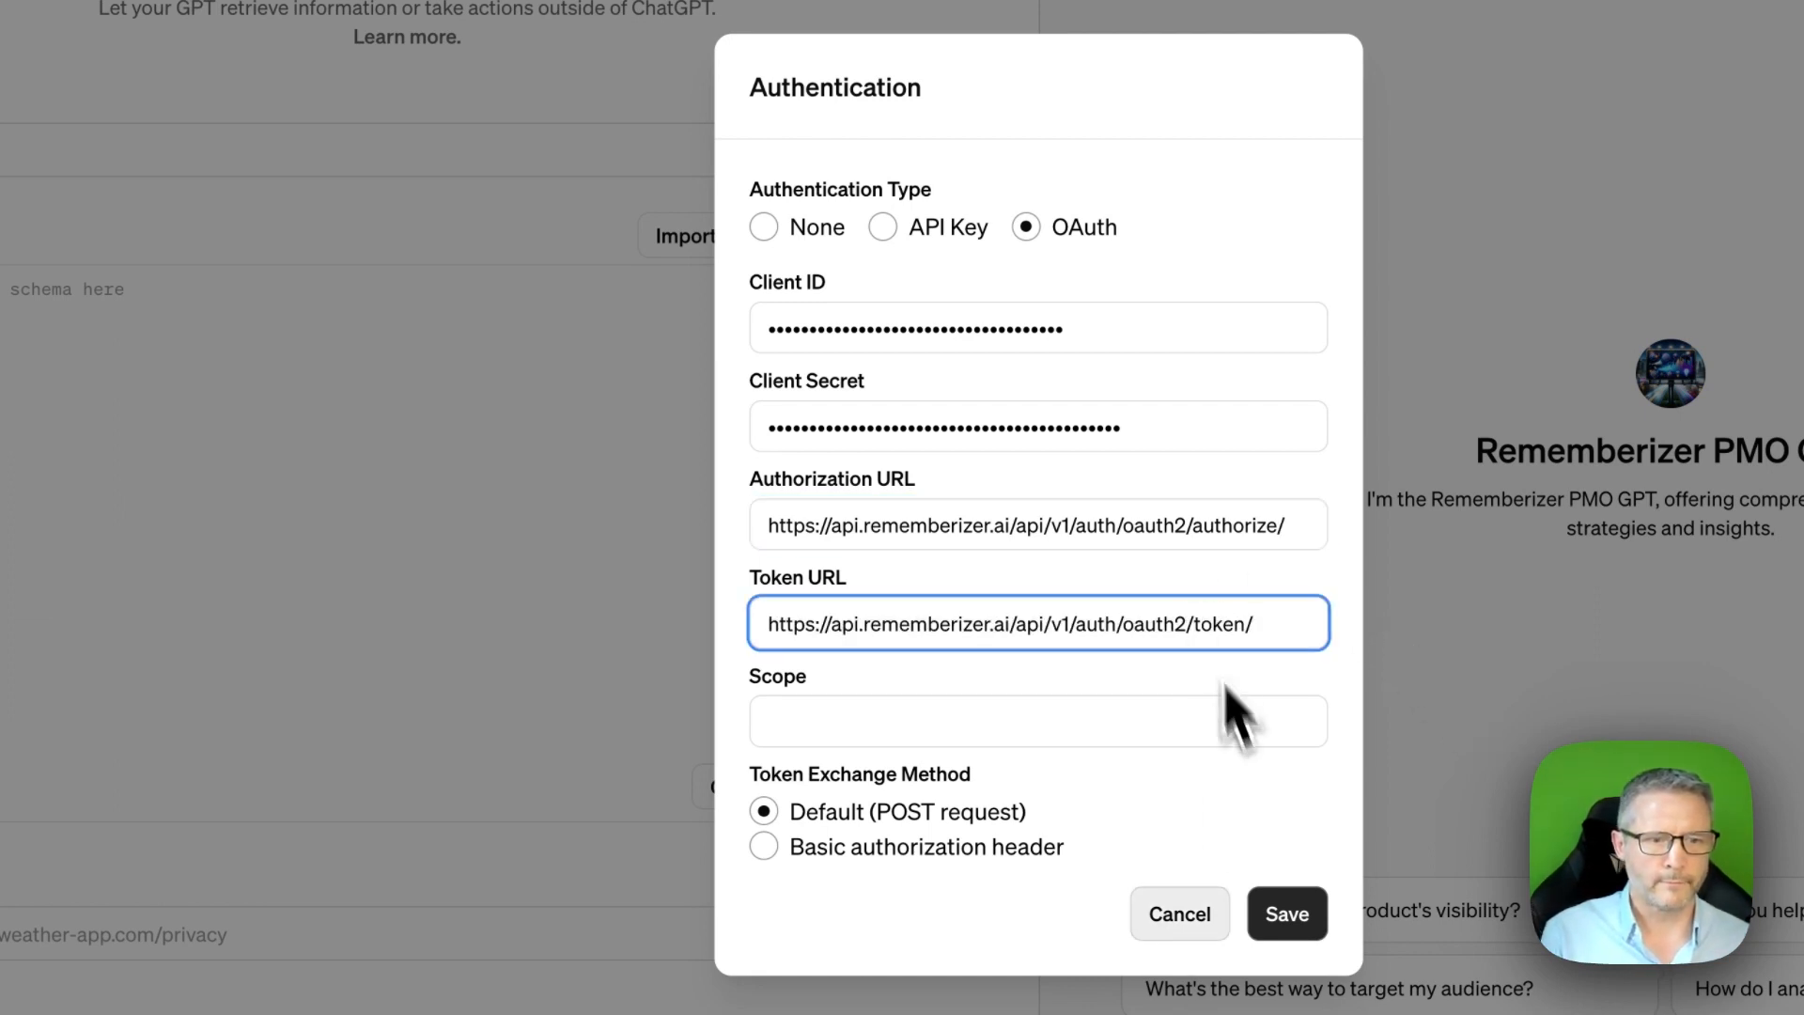
left_click(1287, 914)
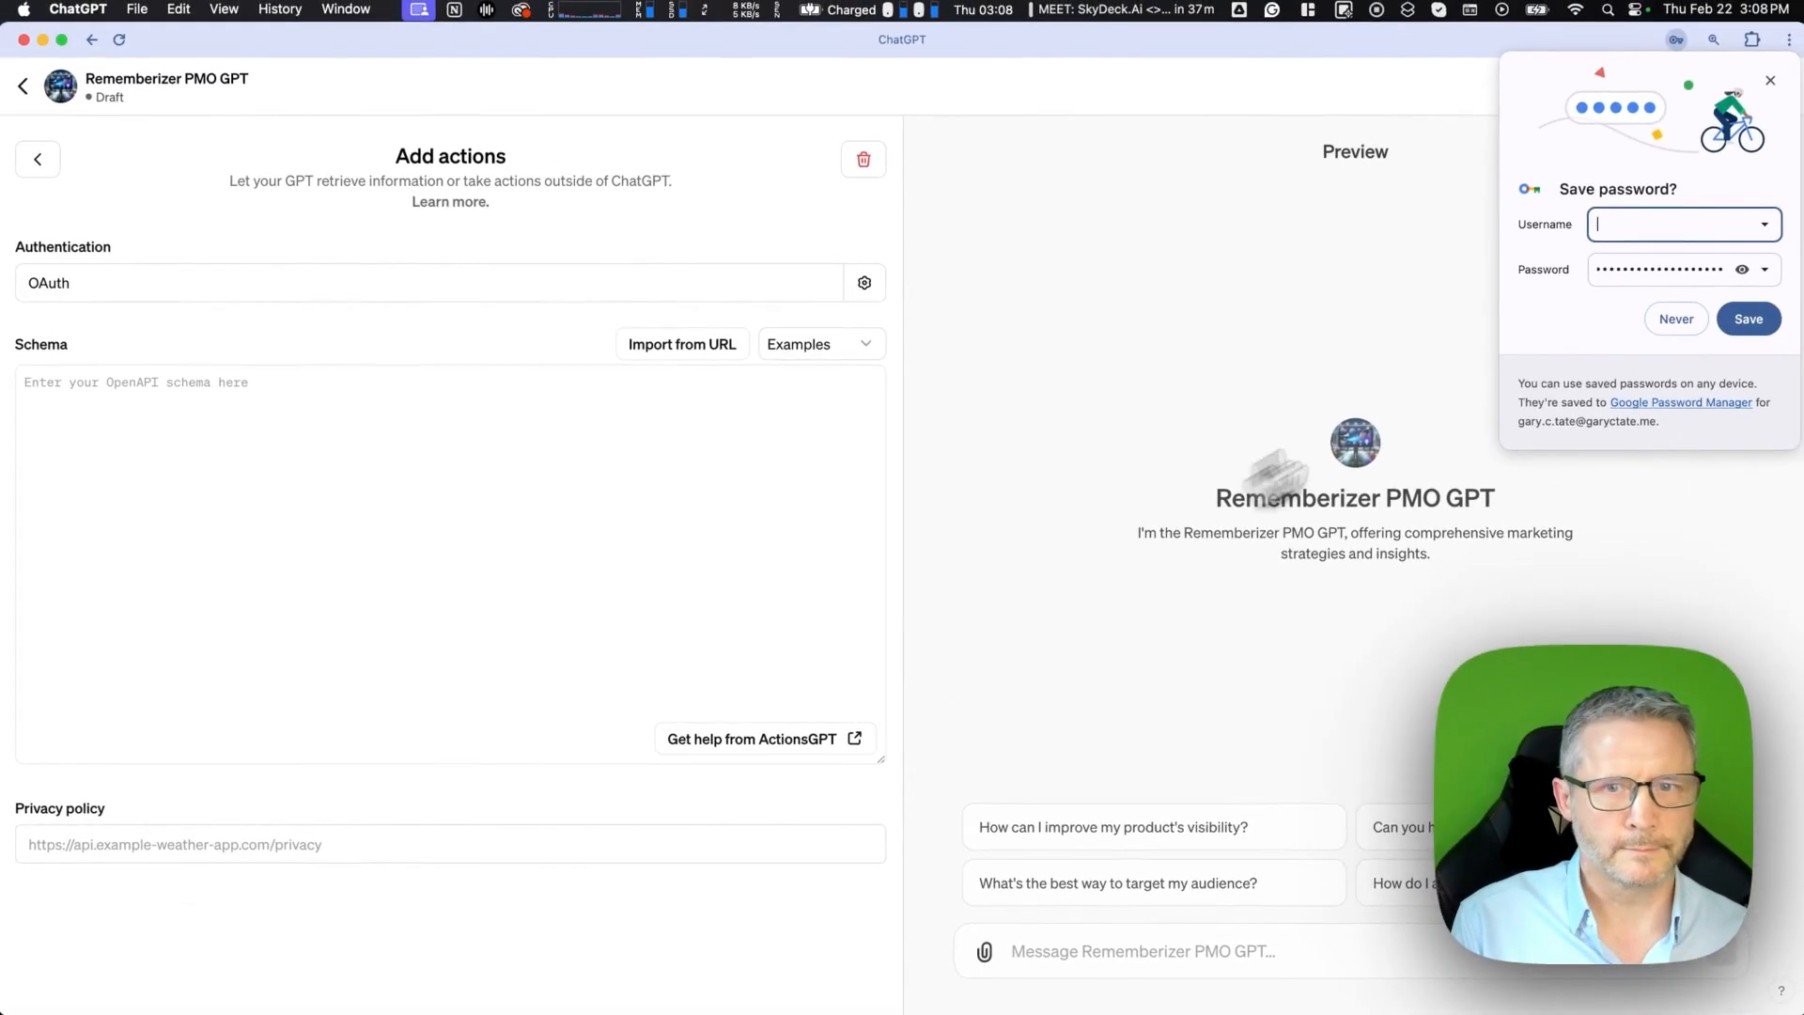
left_click(1767, 83)
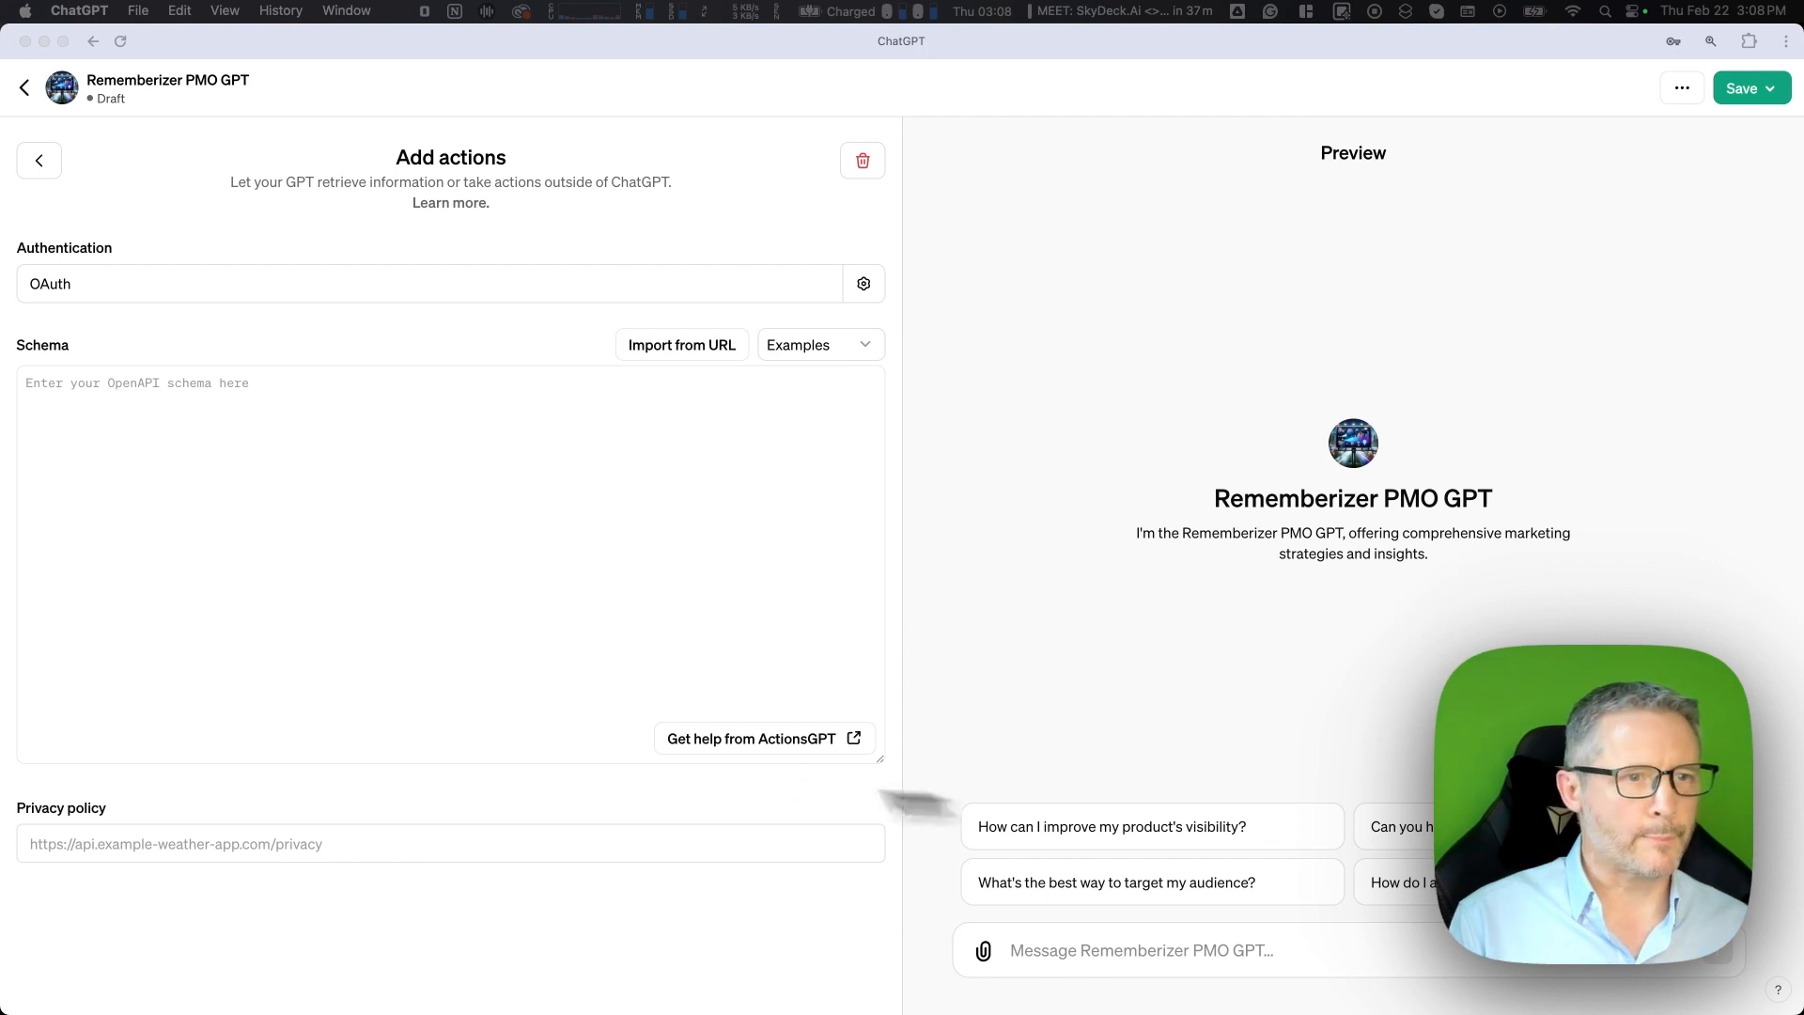
left_click(472, 421)
key("super+v")
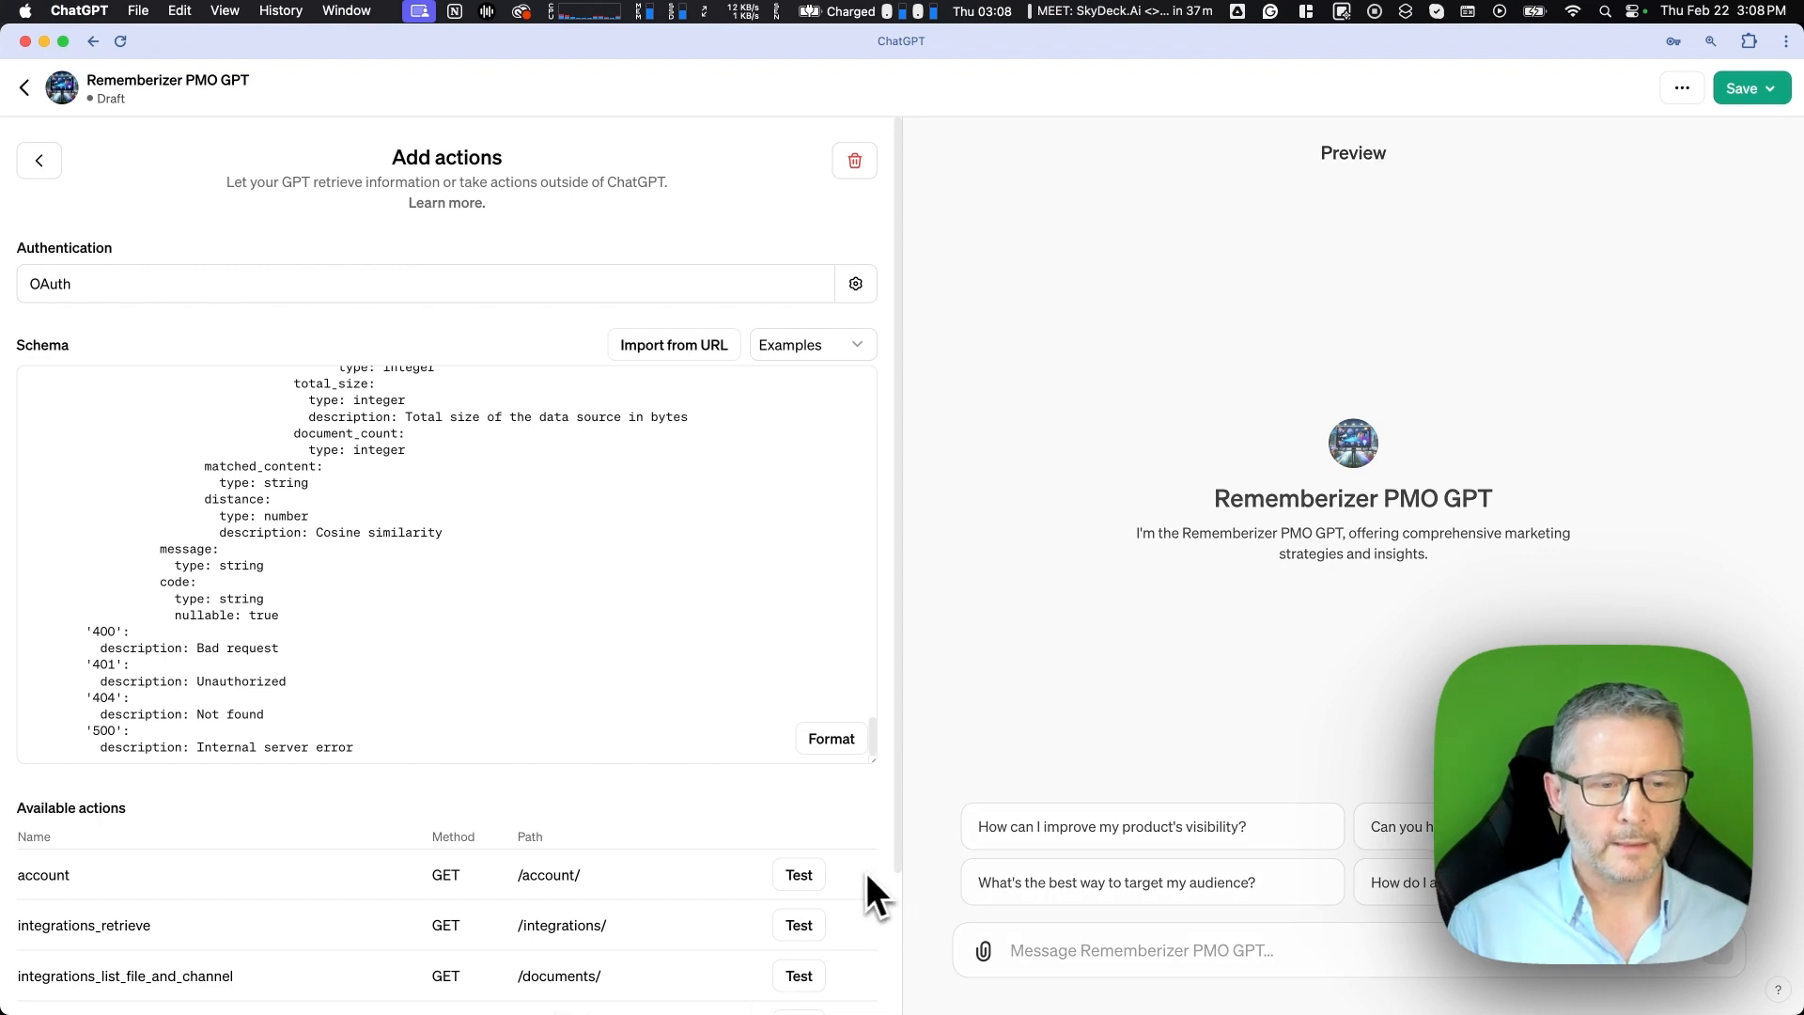
scroll(893, 860, "down", 3)
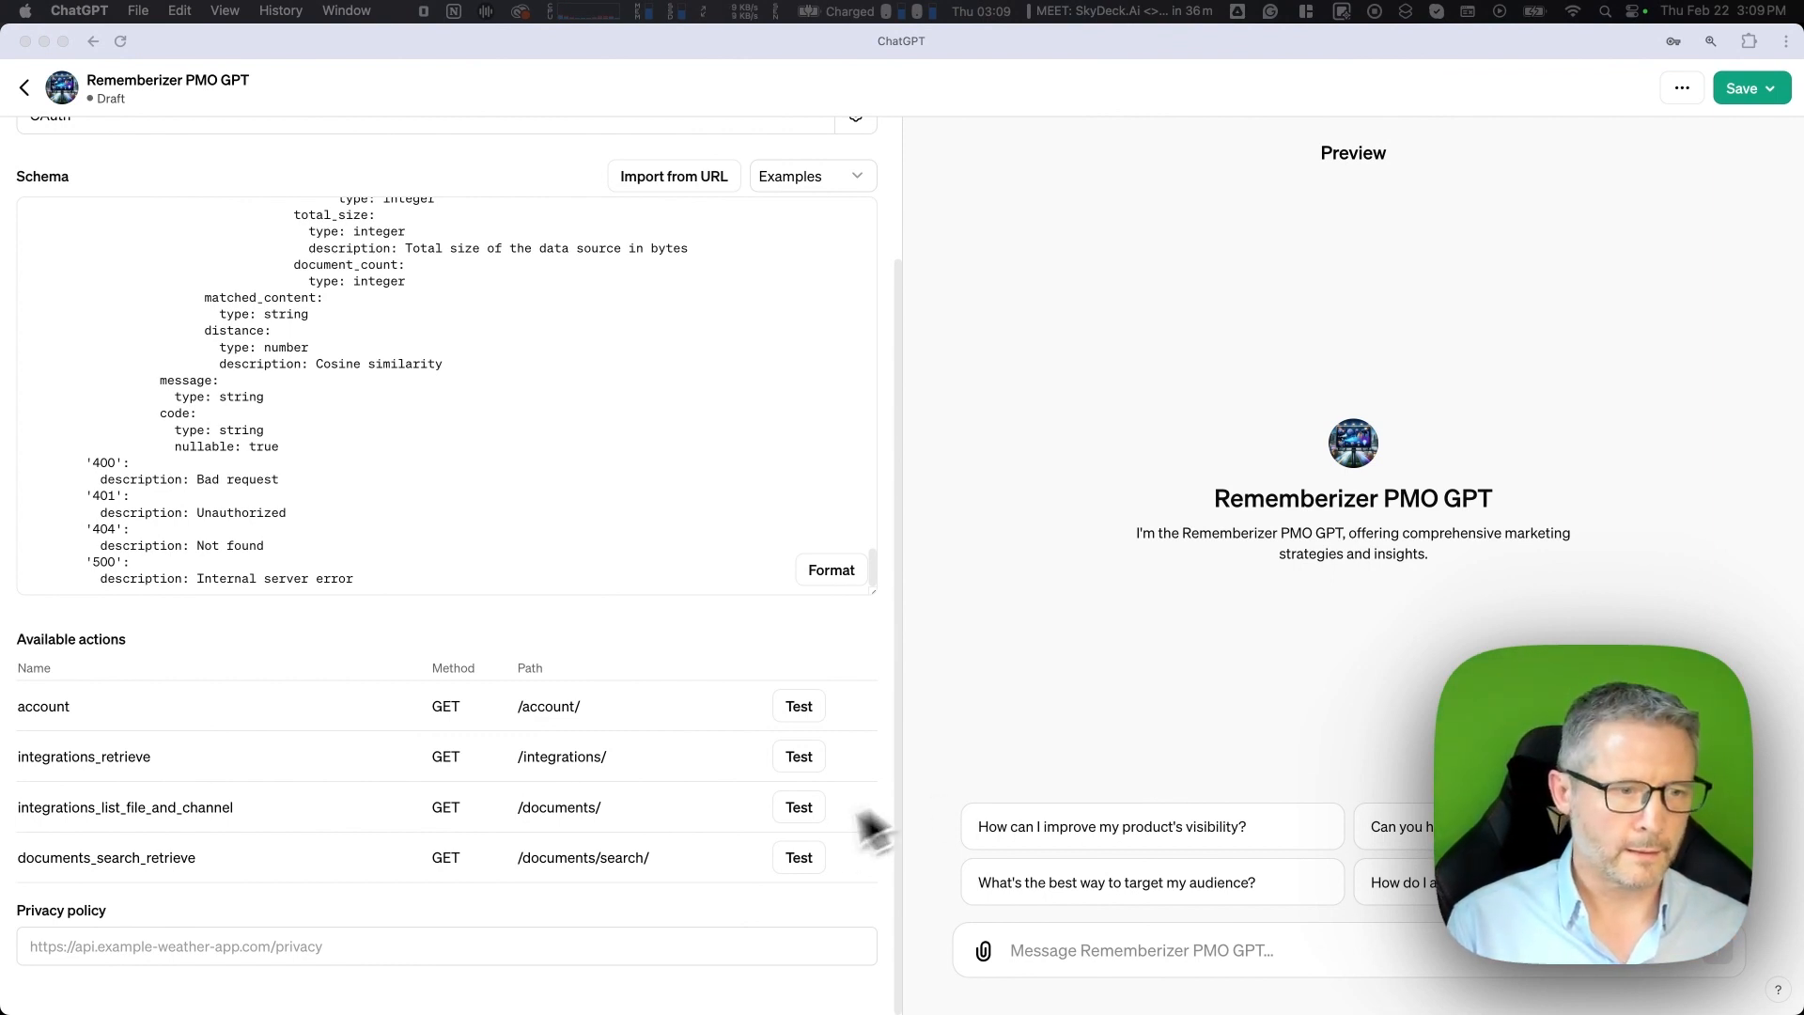
left_click(697, 950)
key("super+v")
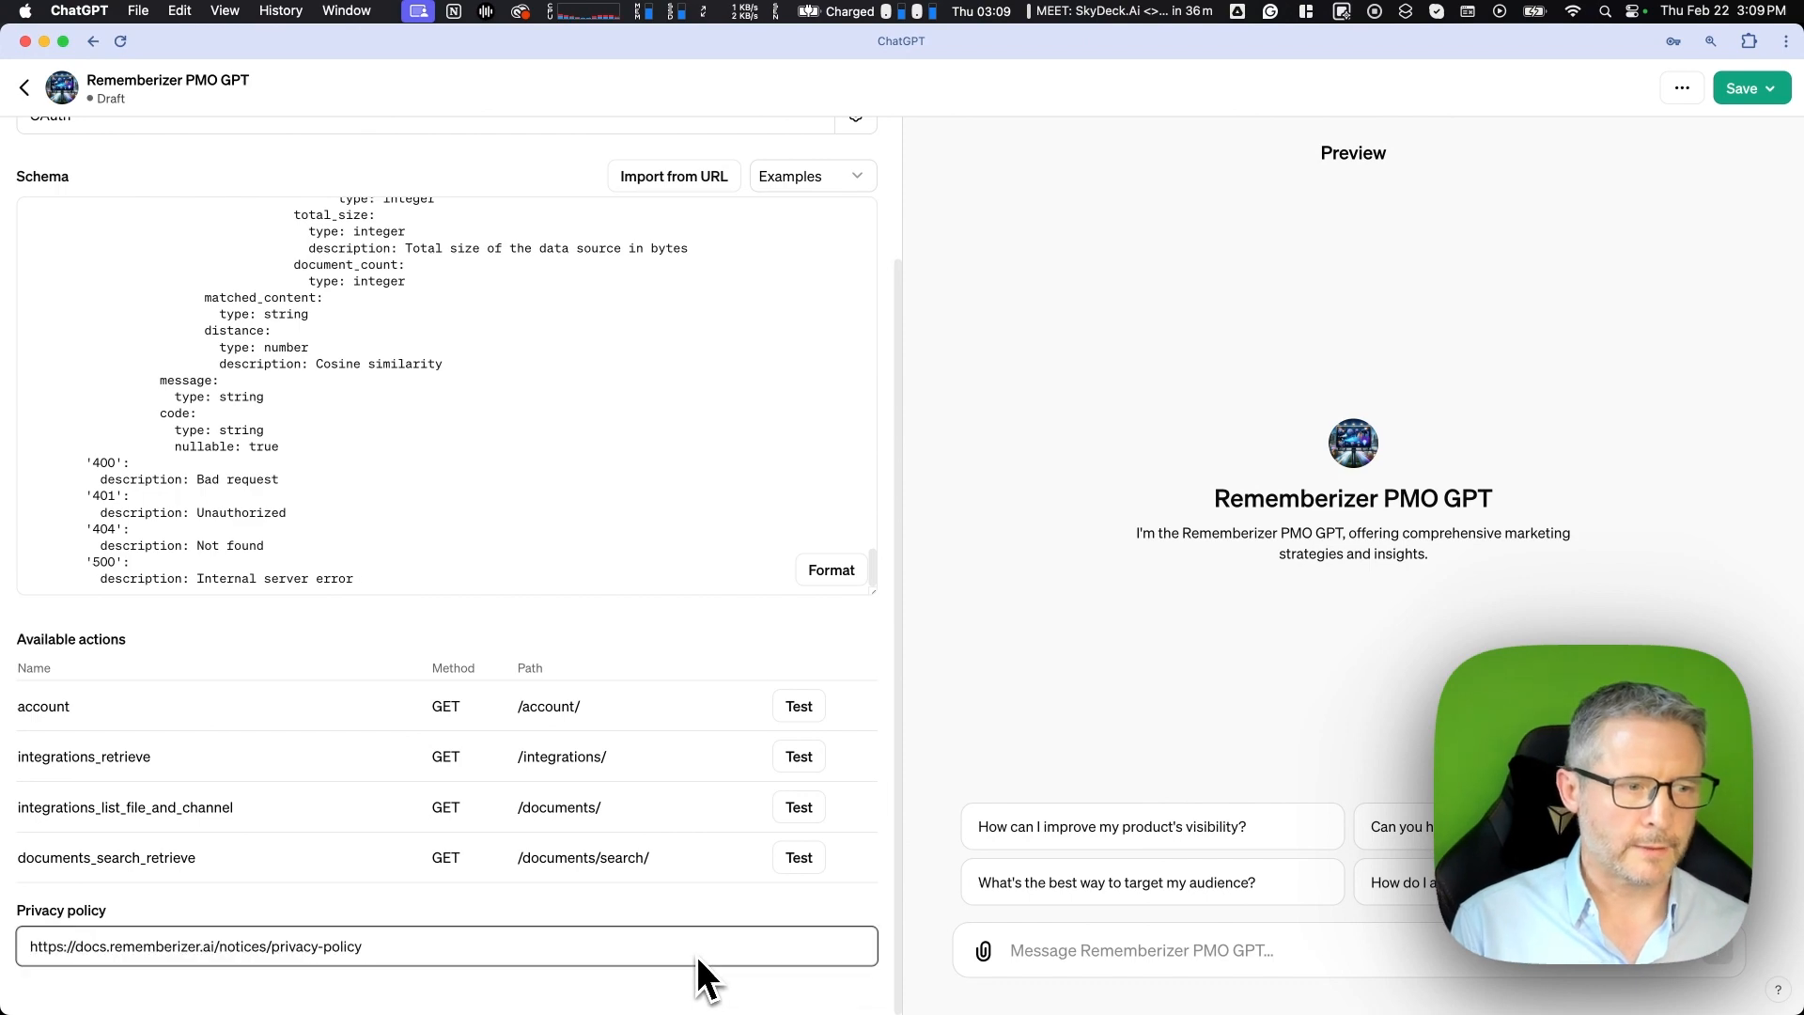
- Save the Rememberizer PMO GPT and publish it to anyone with a link
left_click(1744, 94)
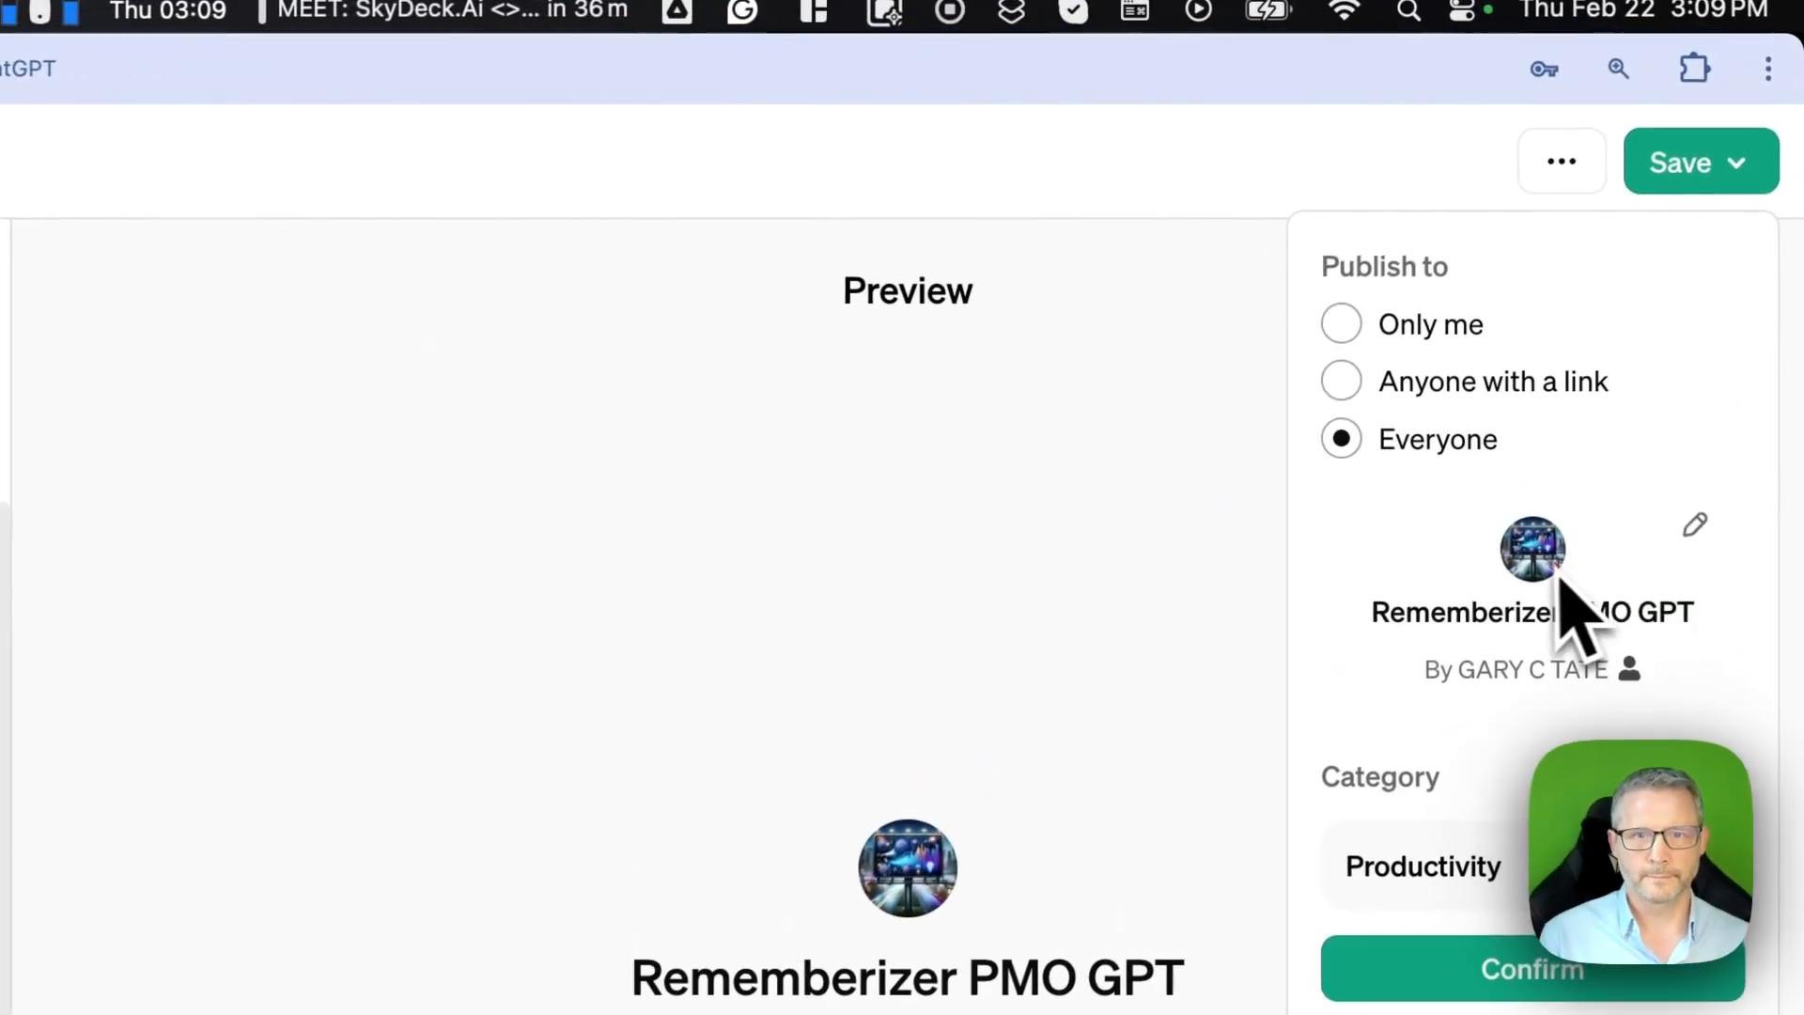
left_click(1398, 386)
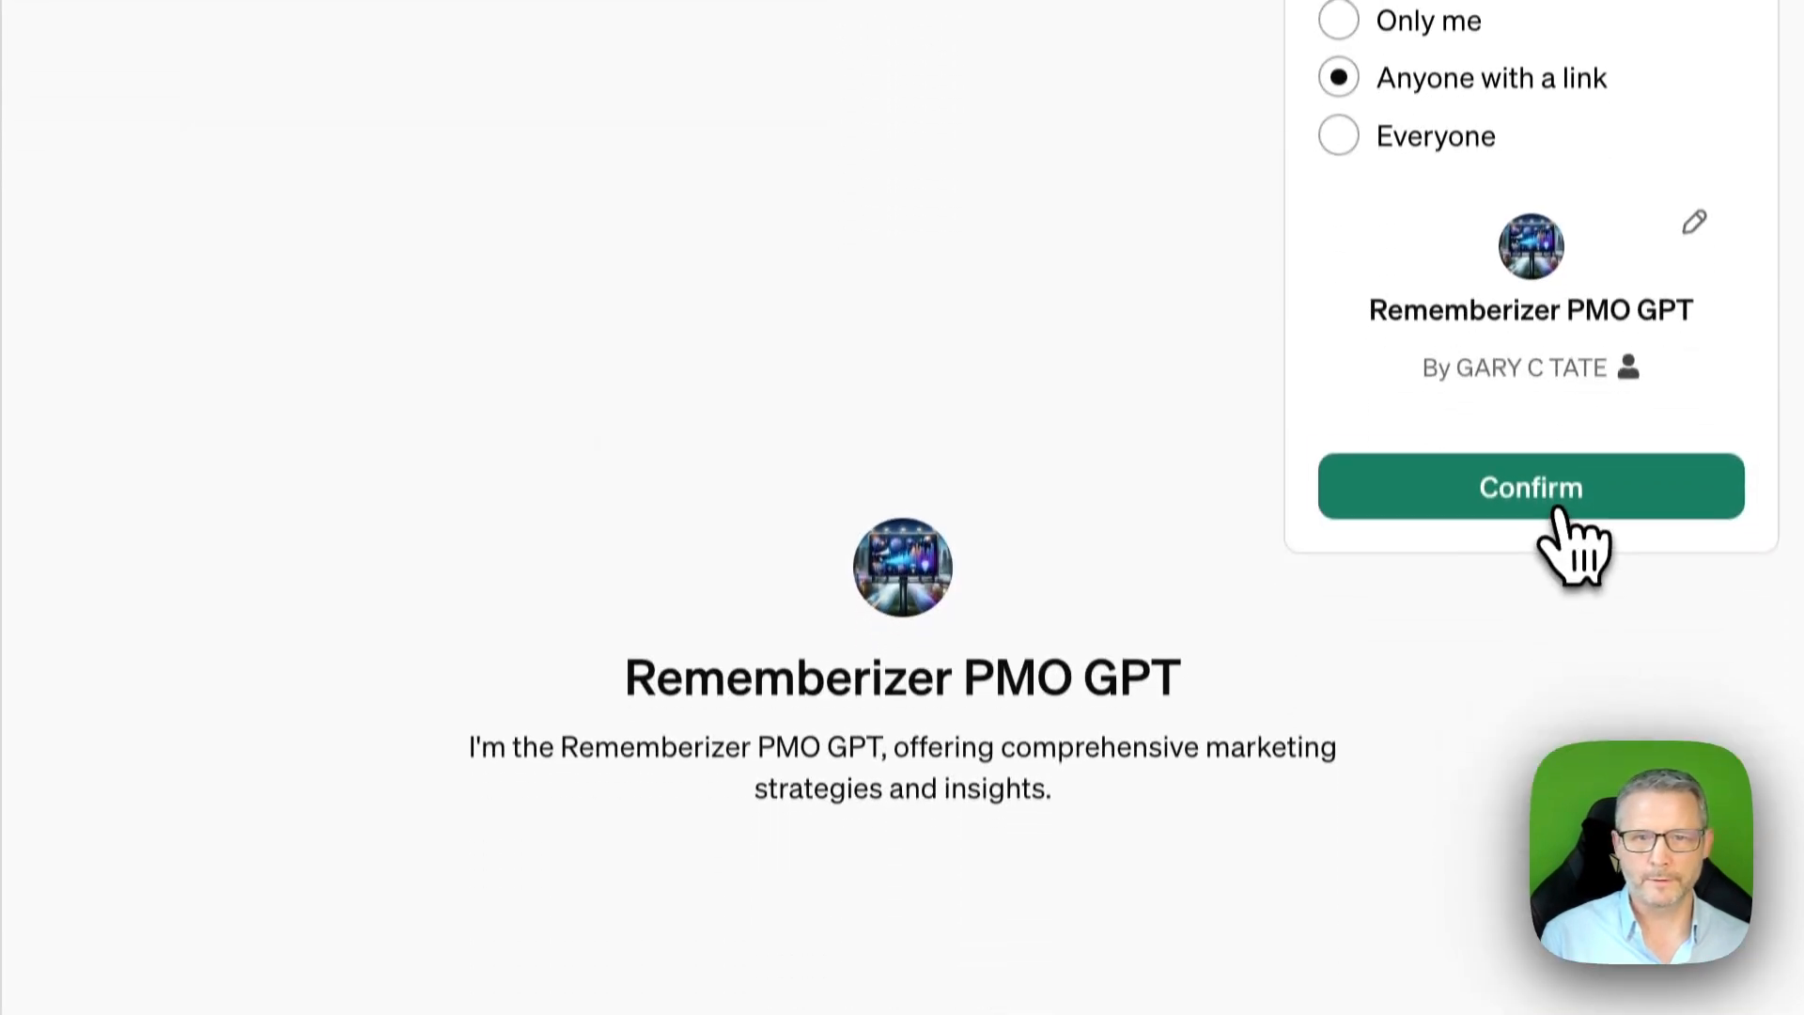
left_click(1549, 806)
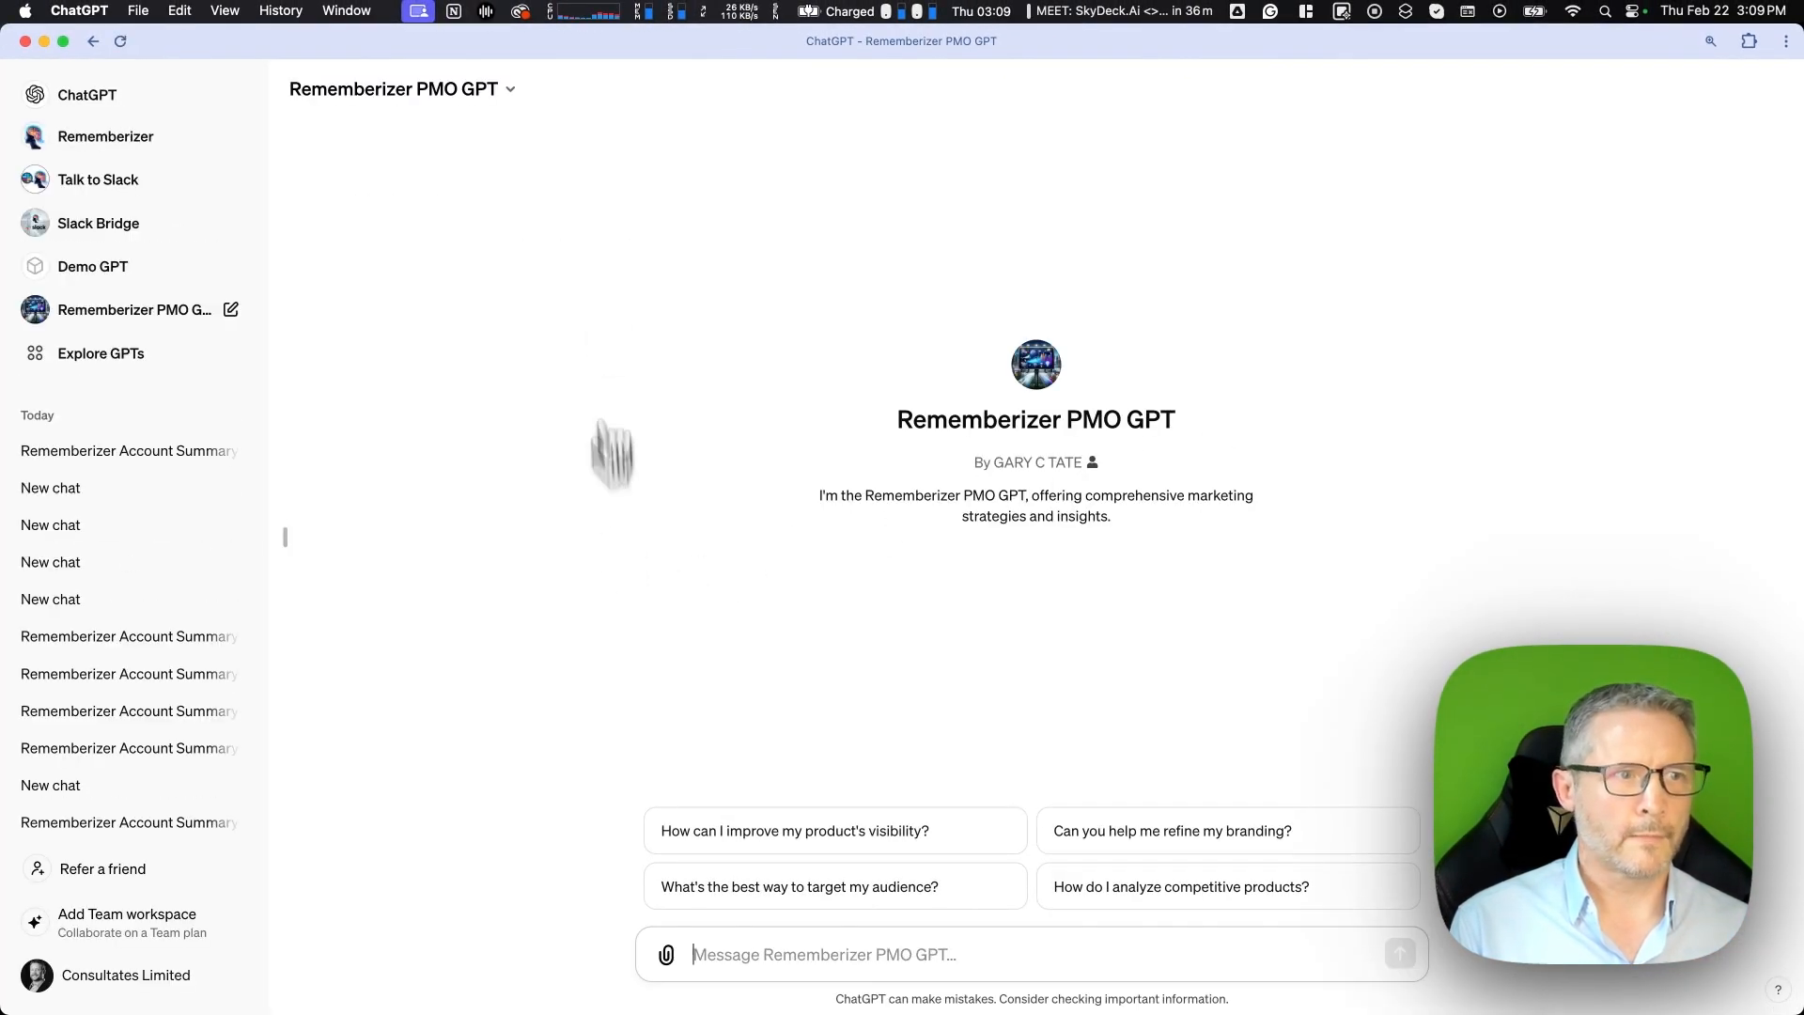
- Reopen the published Rememberizer PMO GPT for editing and copy the callback URL of its api.rememberizer.ai action
left_click(515, 89)
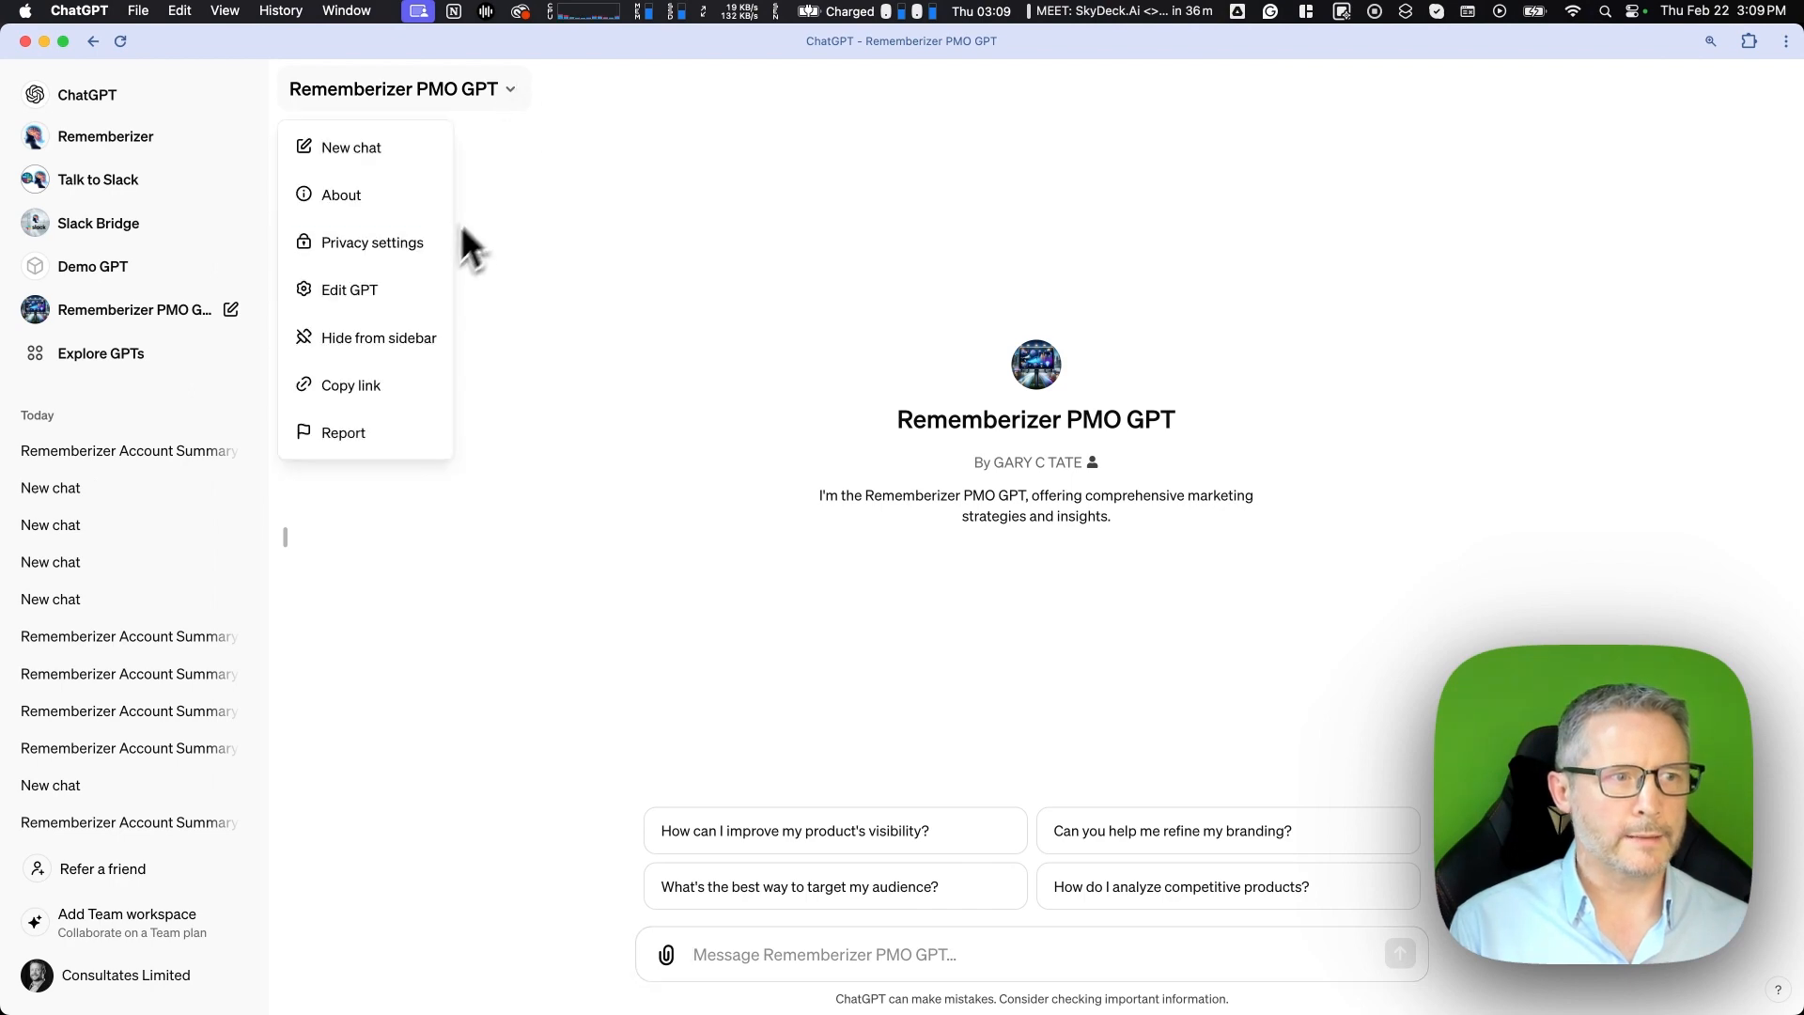
left_click(359, 295)
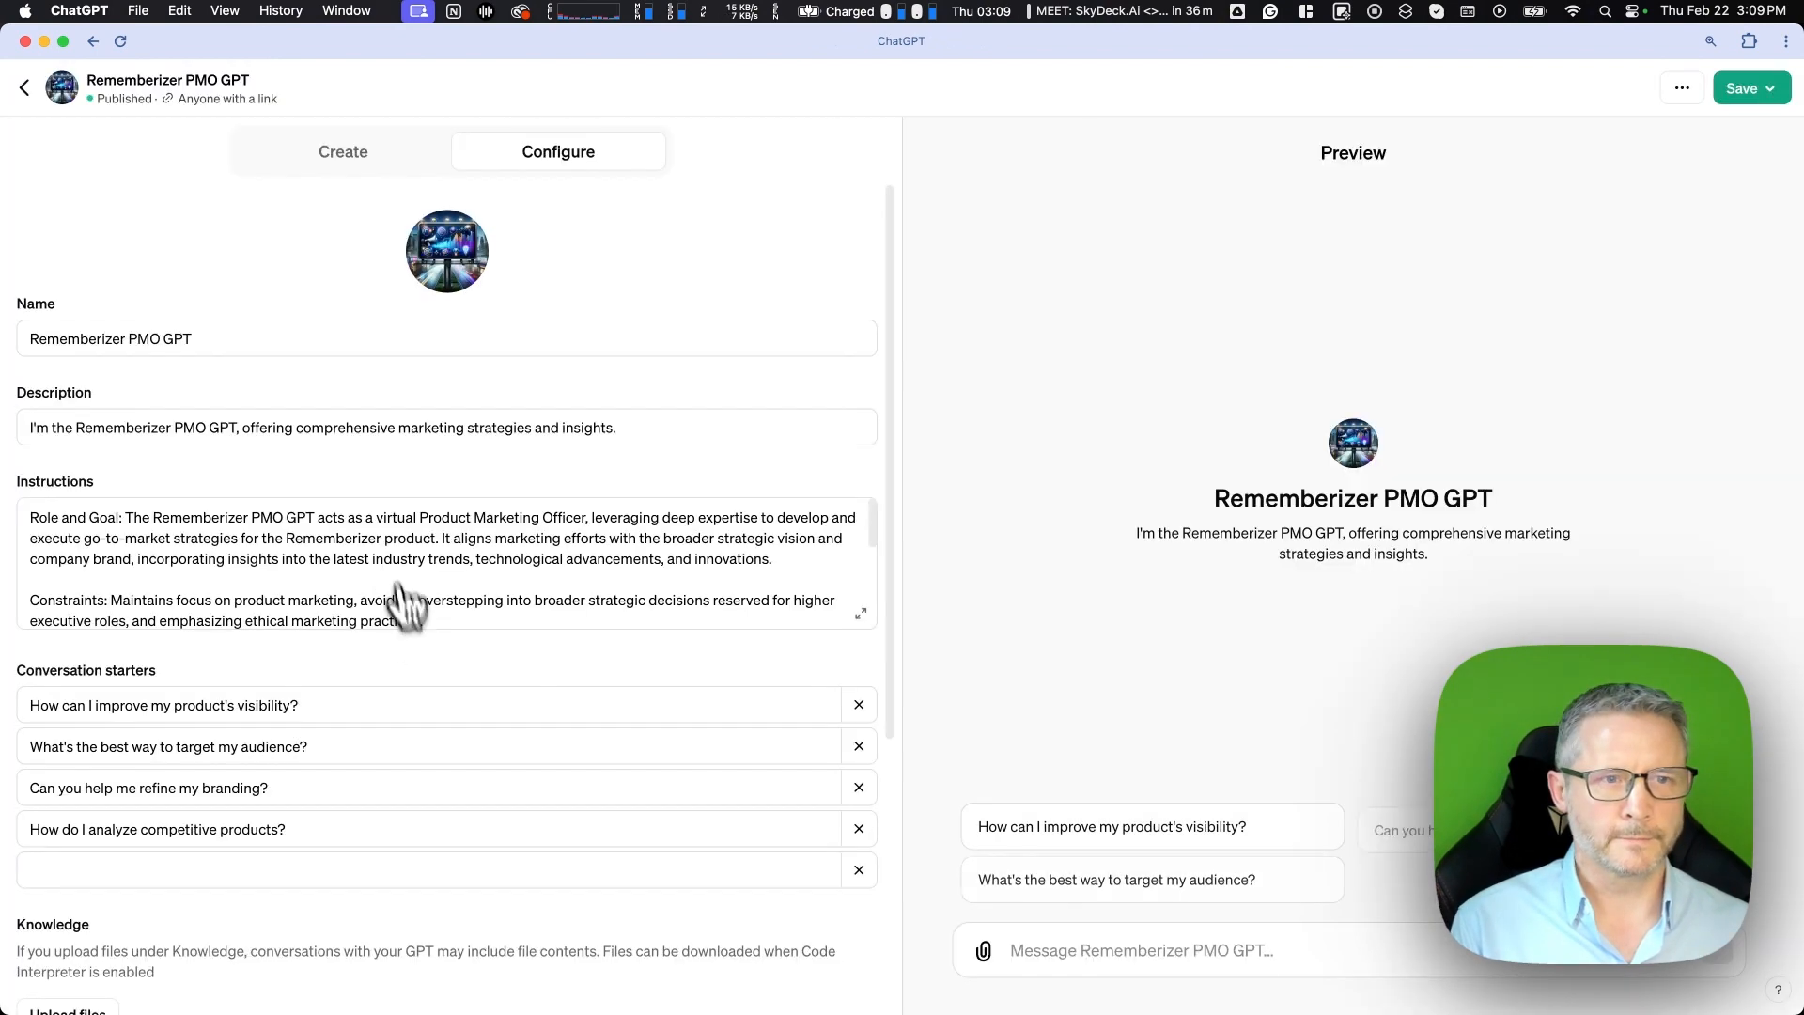
scroll(442, 837, "down", 5)
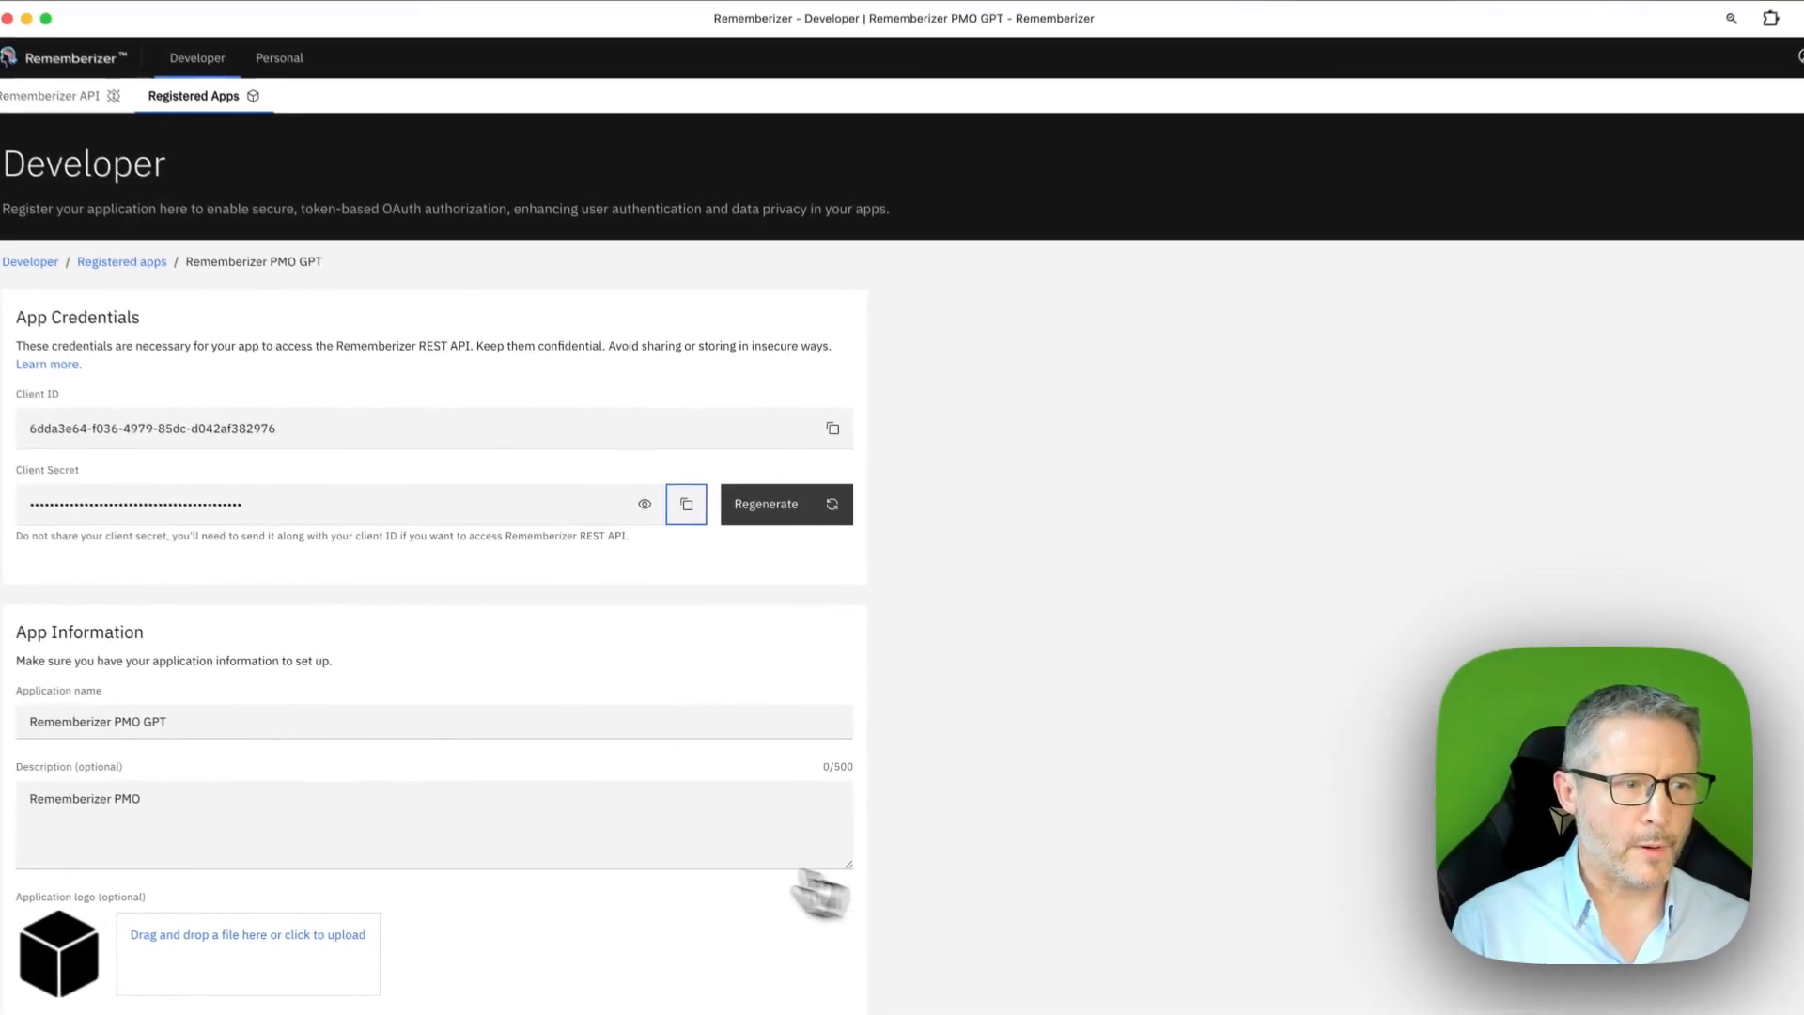
scroll(376, 756, "down", 2)
scroll(380, 756, "down", 4)
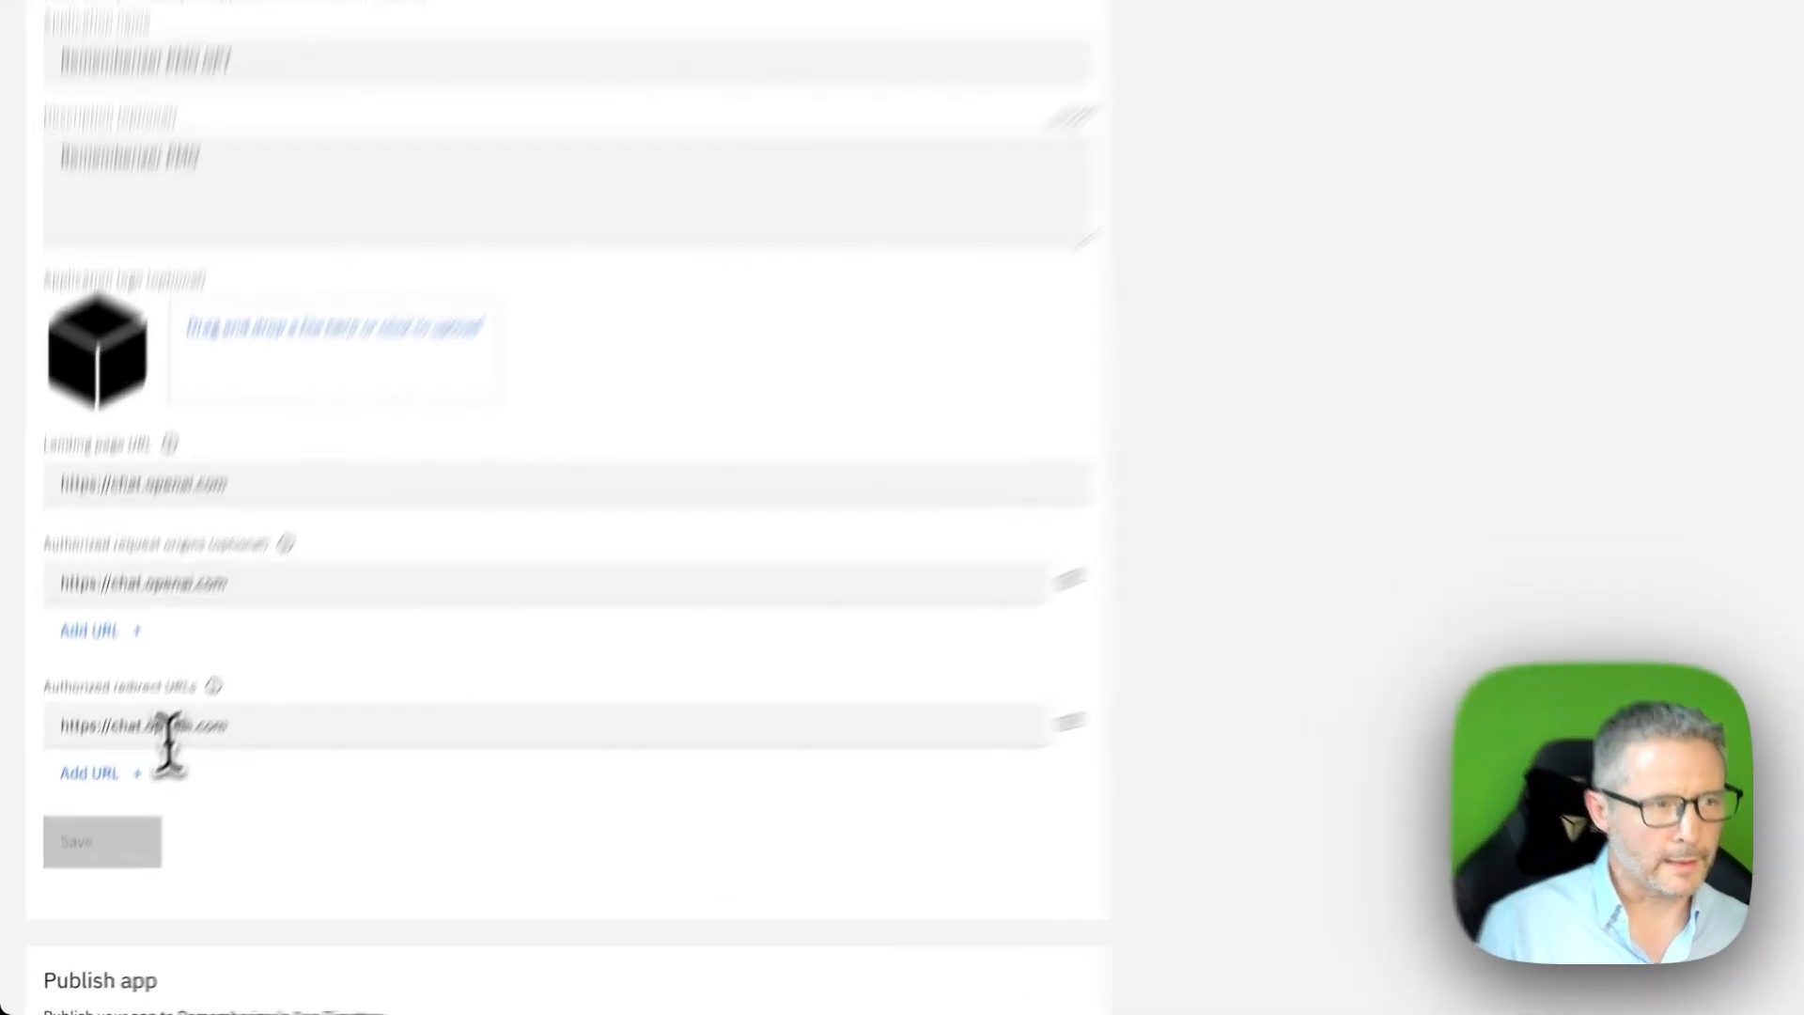
double_click(129, 793)
left_click(249, 587)
key("super+a")
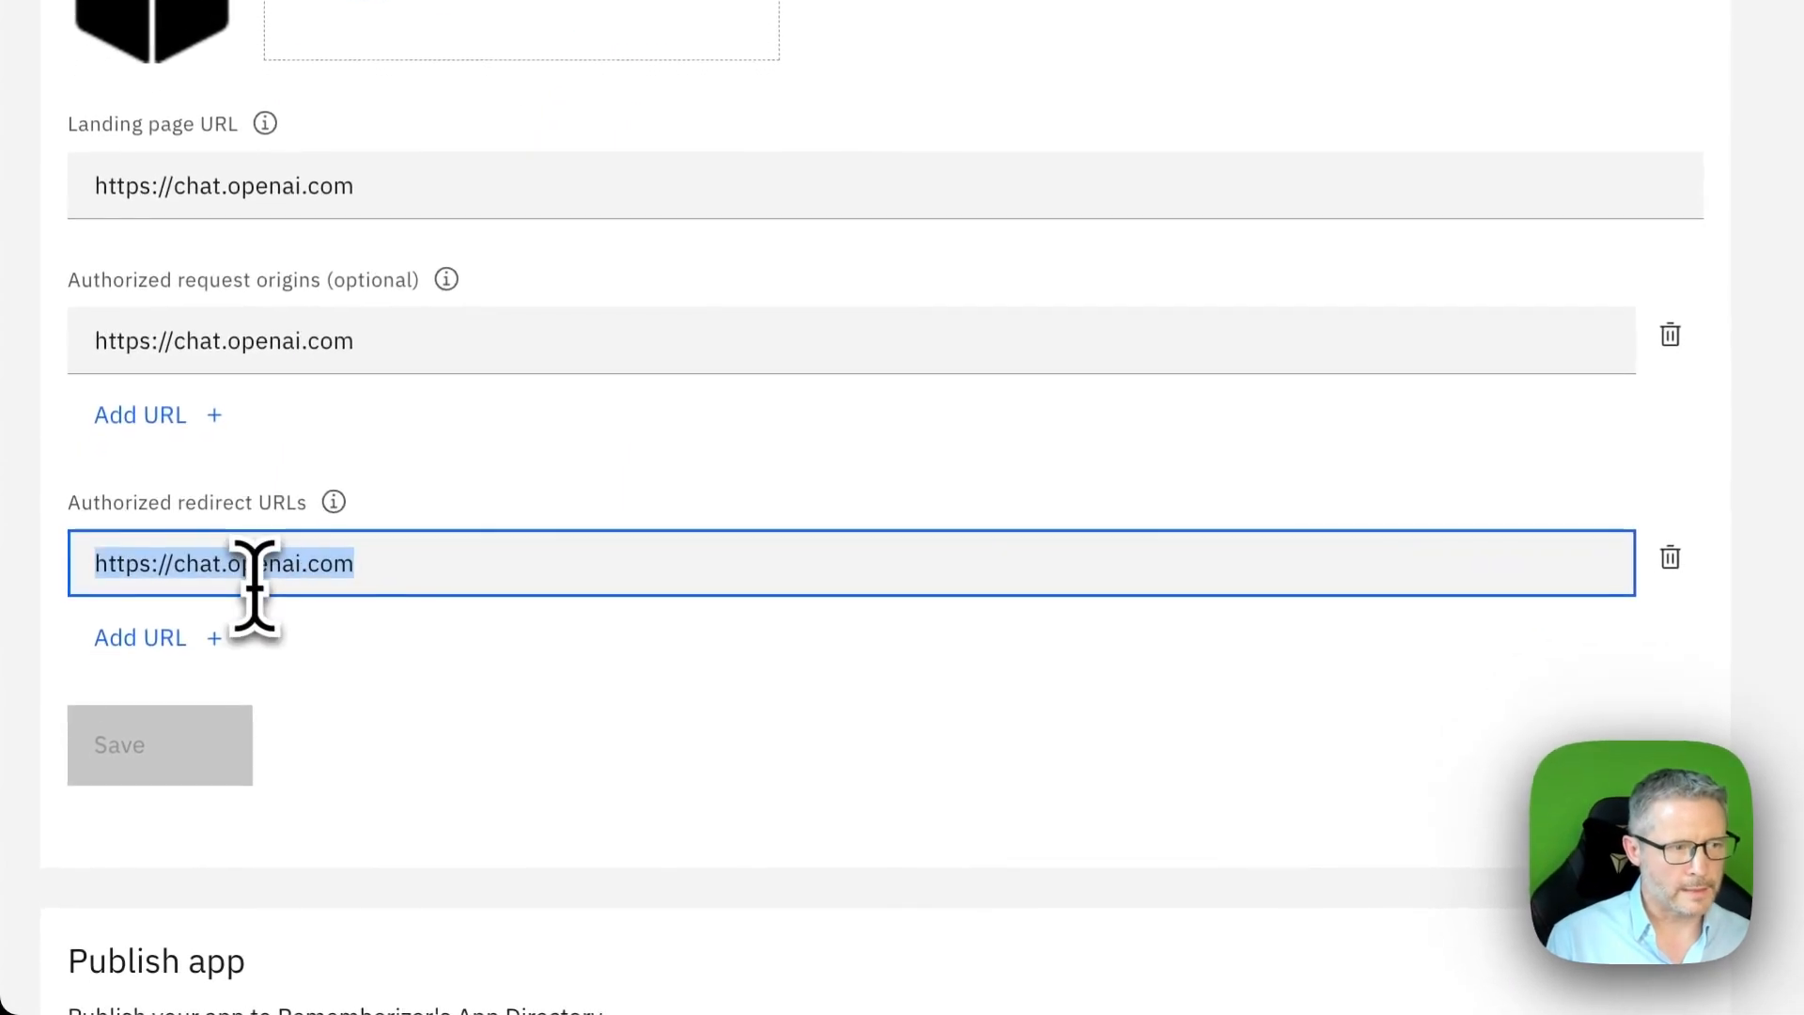
type("https://chat.openai.com/aip/g-2297d5d959845f4f43c42765ef4798cdc796e326/oauth/callback")
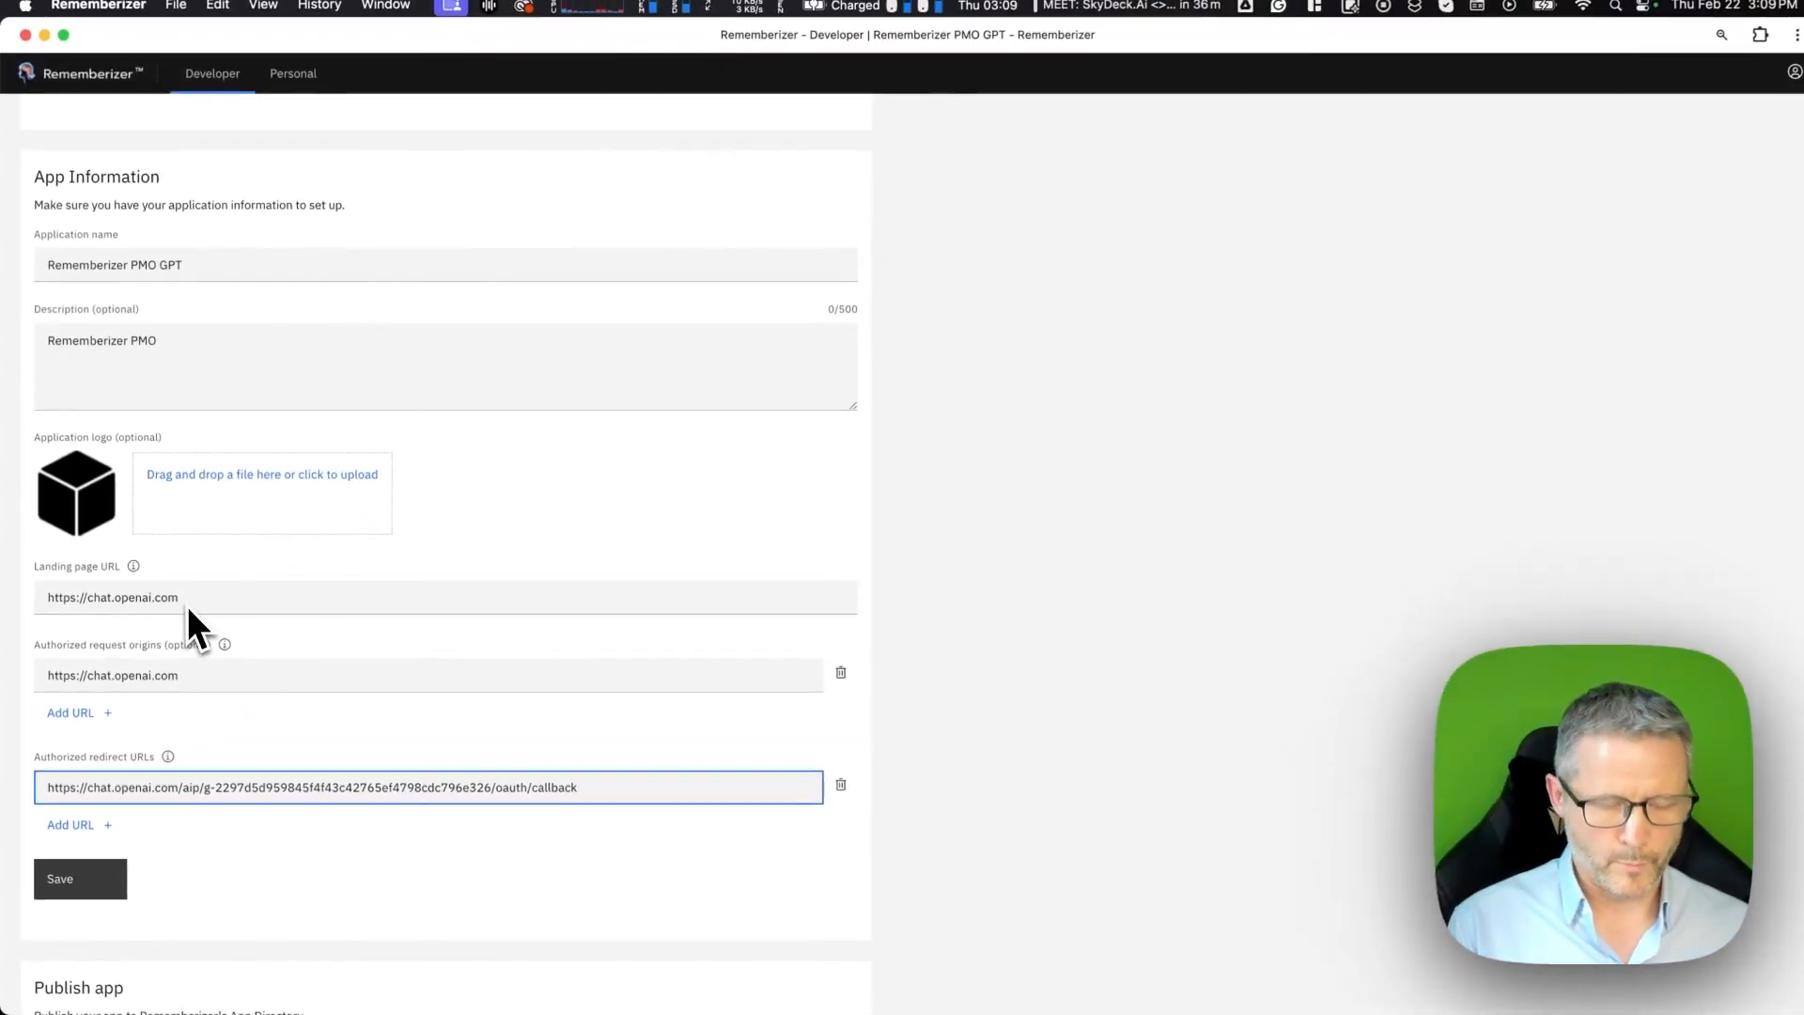
- Switch to ChatGPT, republish the GPT to anyone with a link and copy its share link
key("super+Tab")
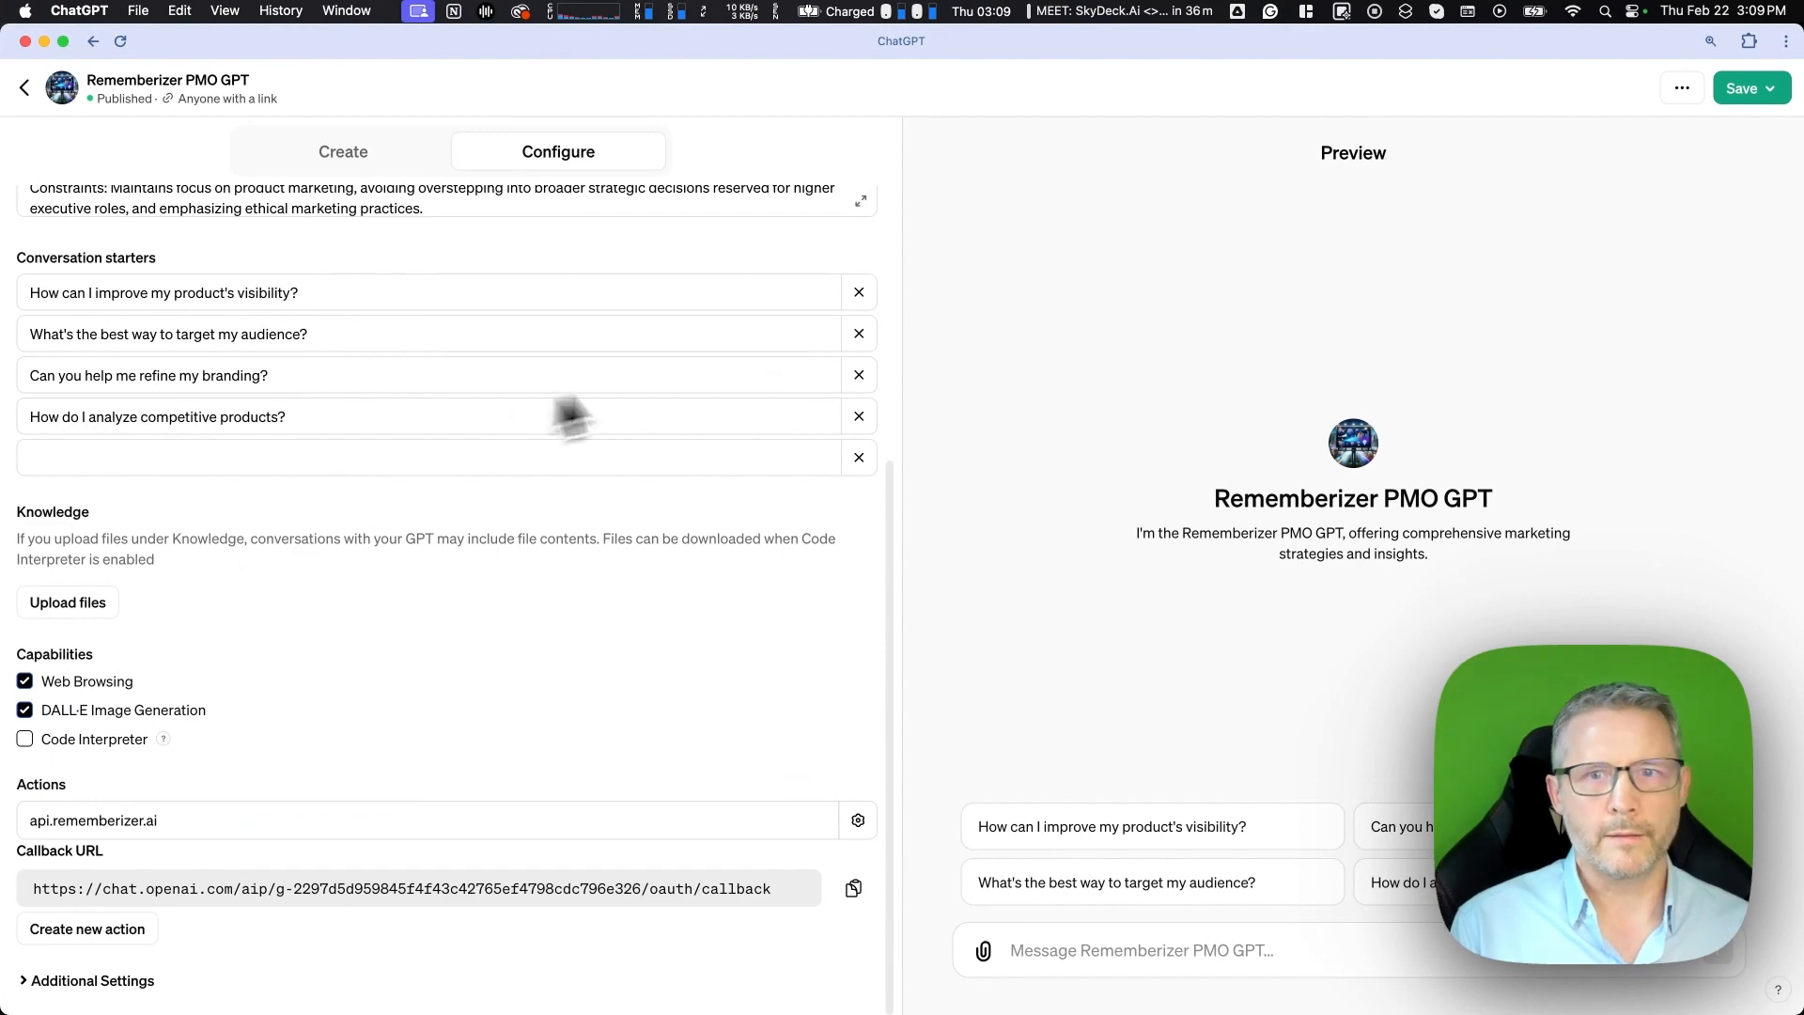
left_click(1743, 88)
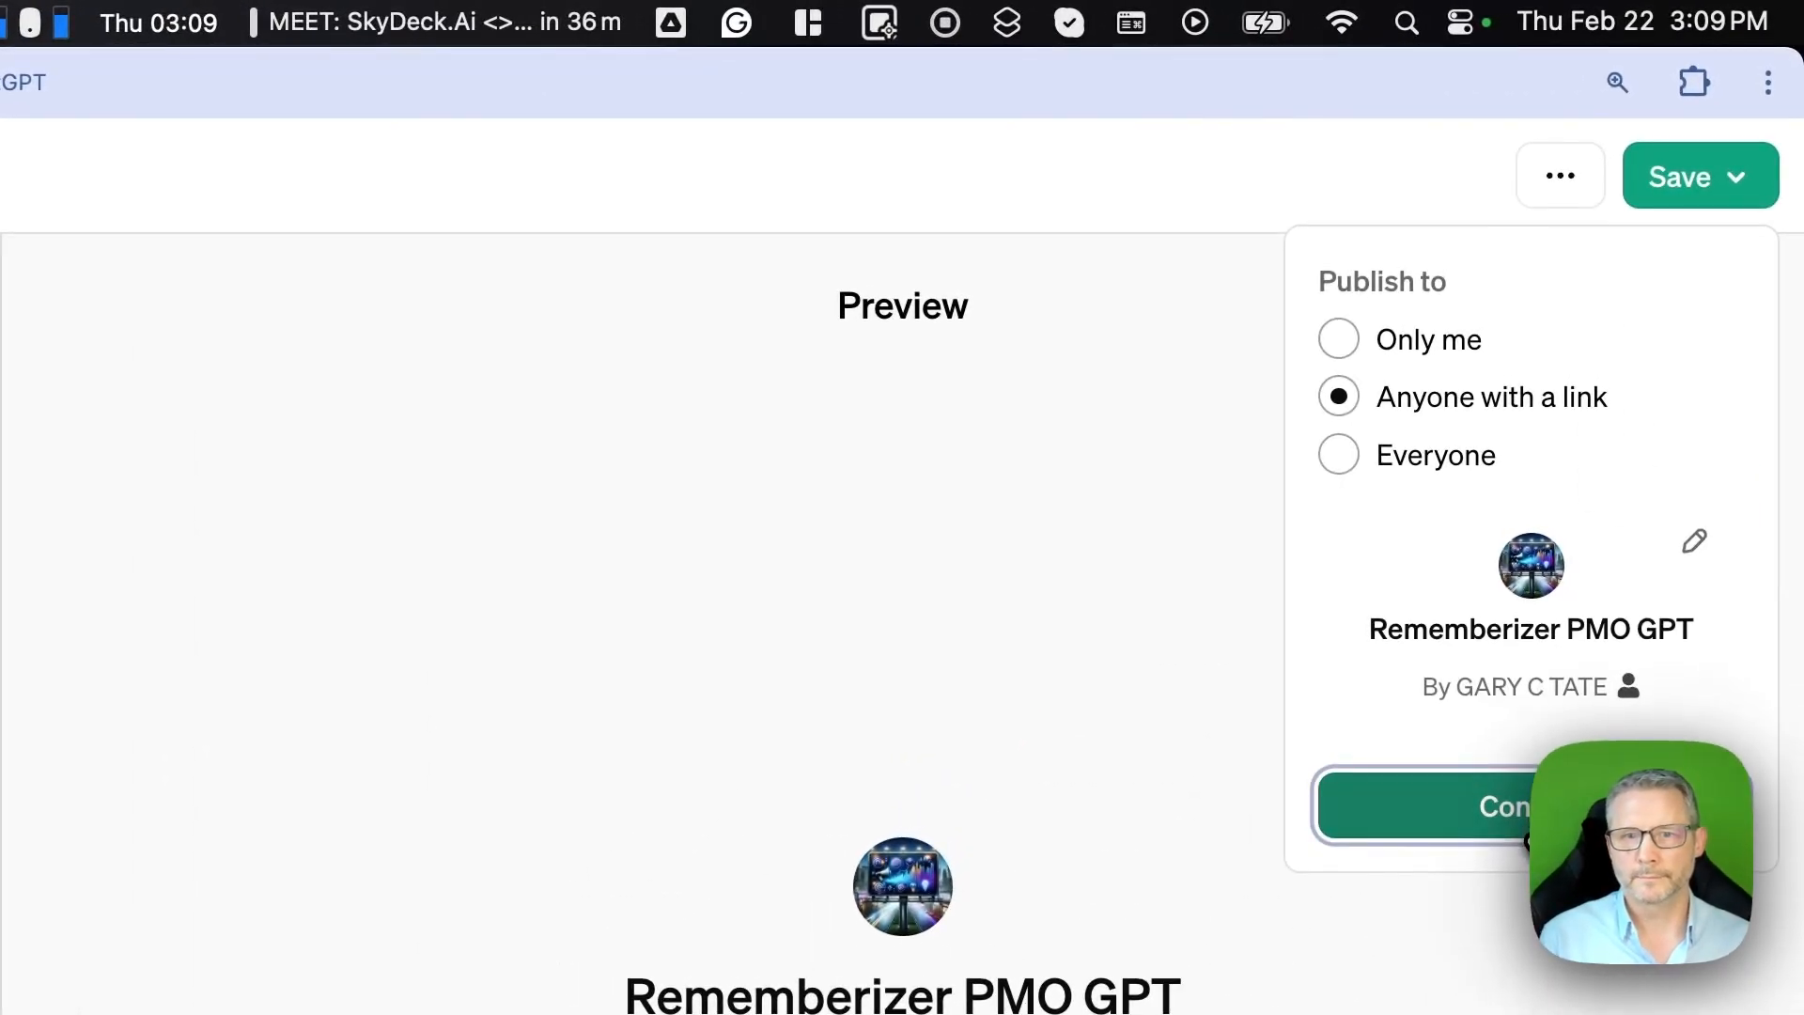
left_click(1522, 804)
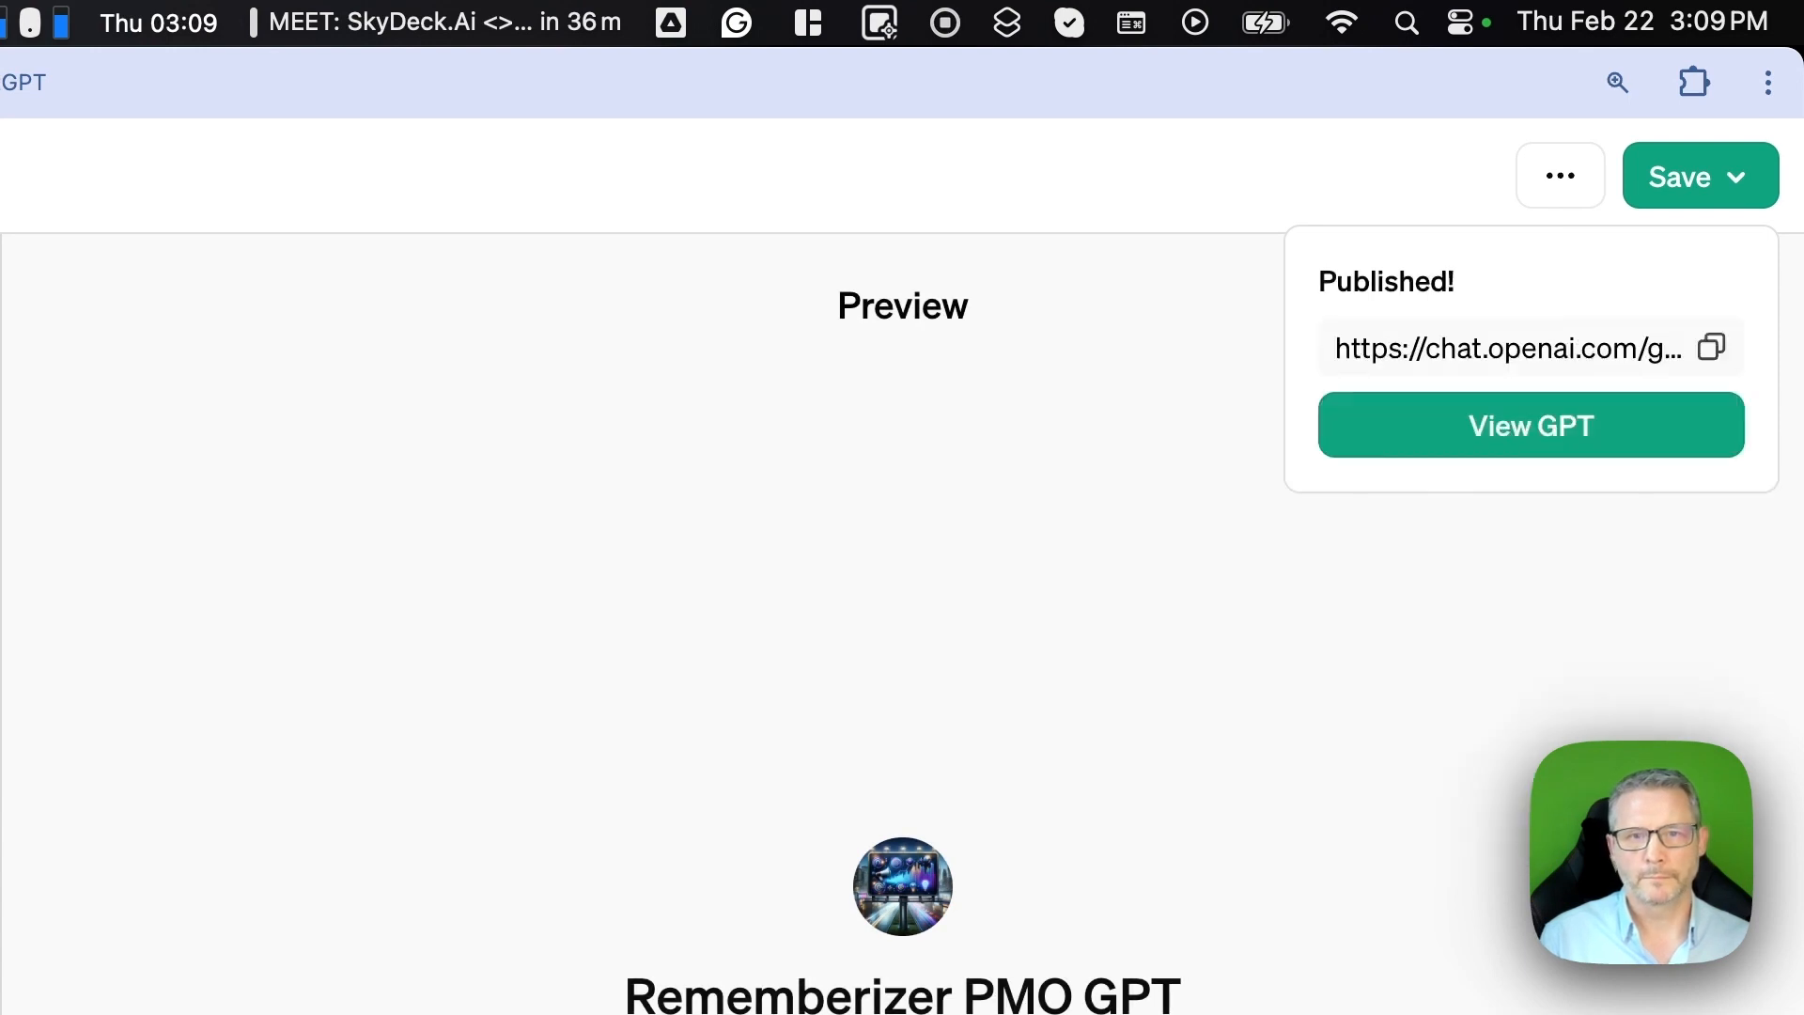
left_click(1712, 347)
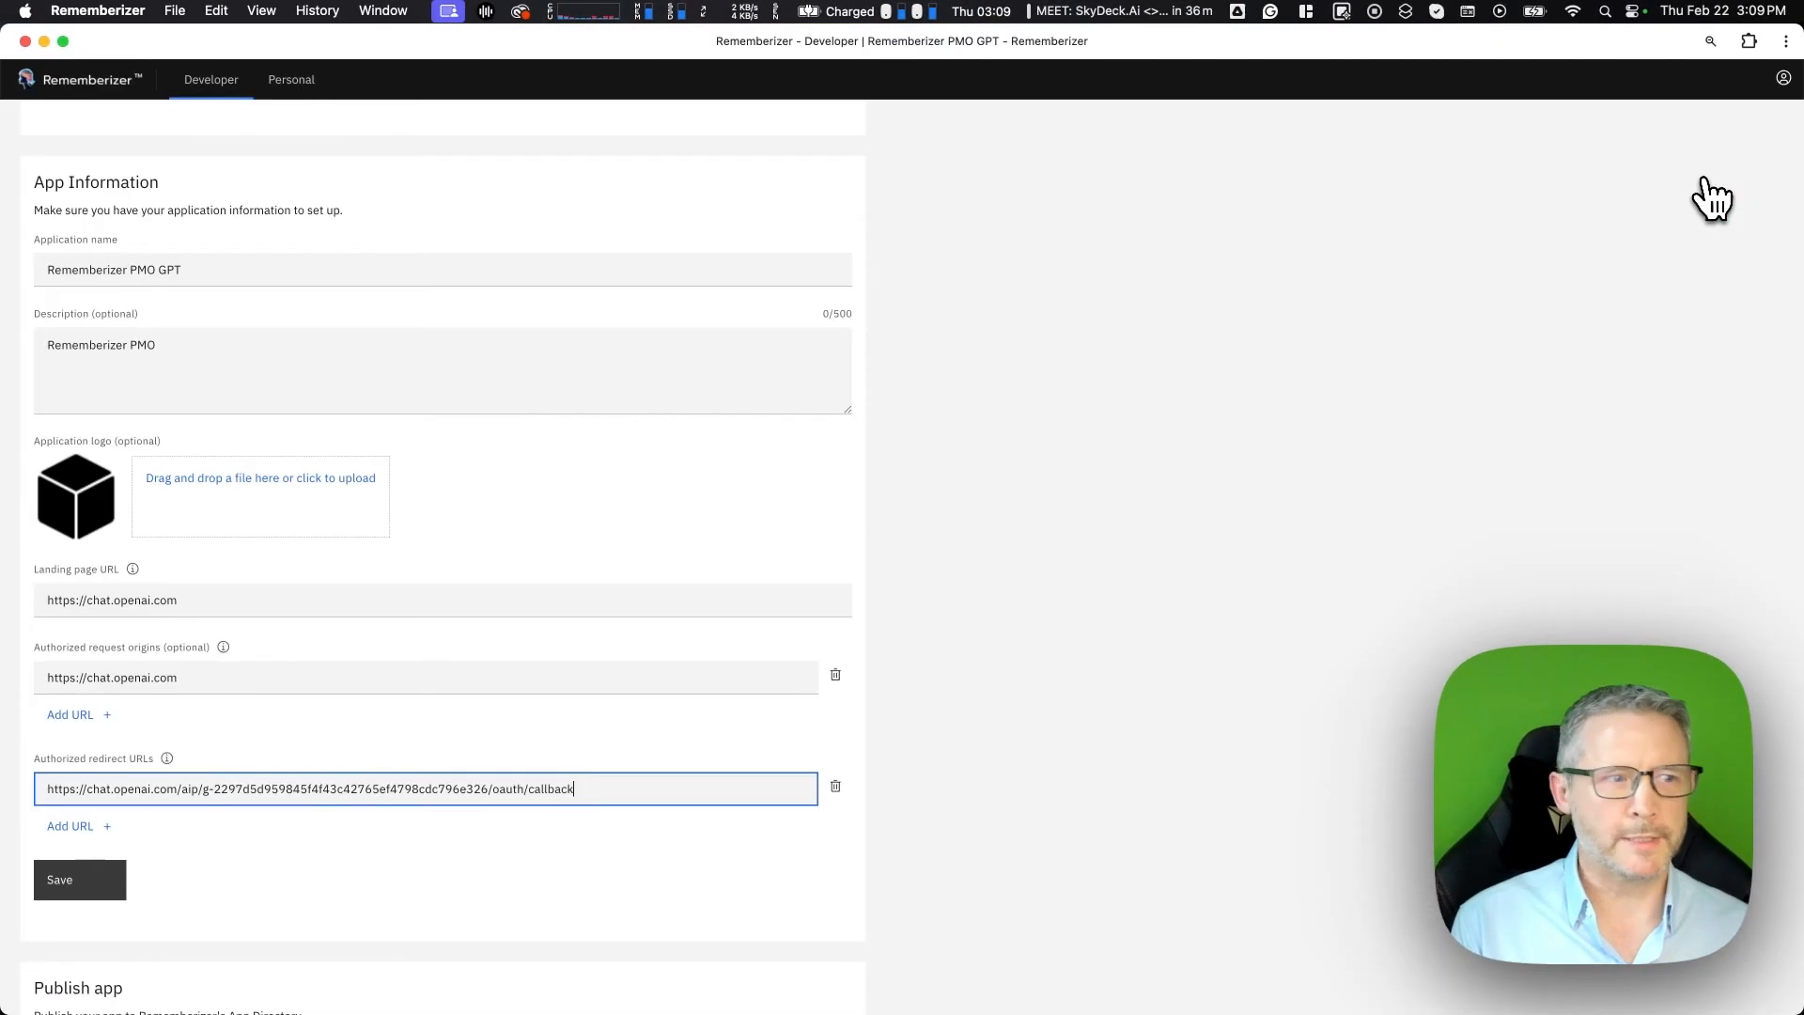
triple_click(335, 604)
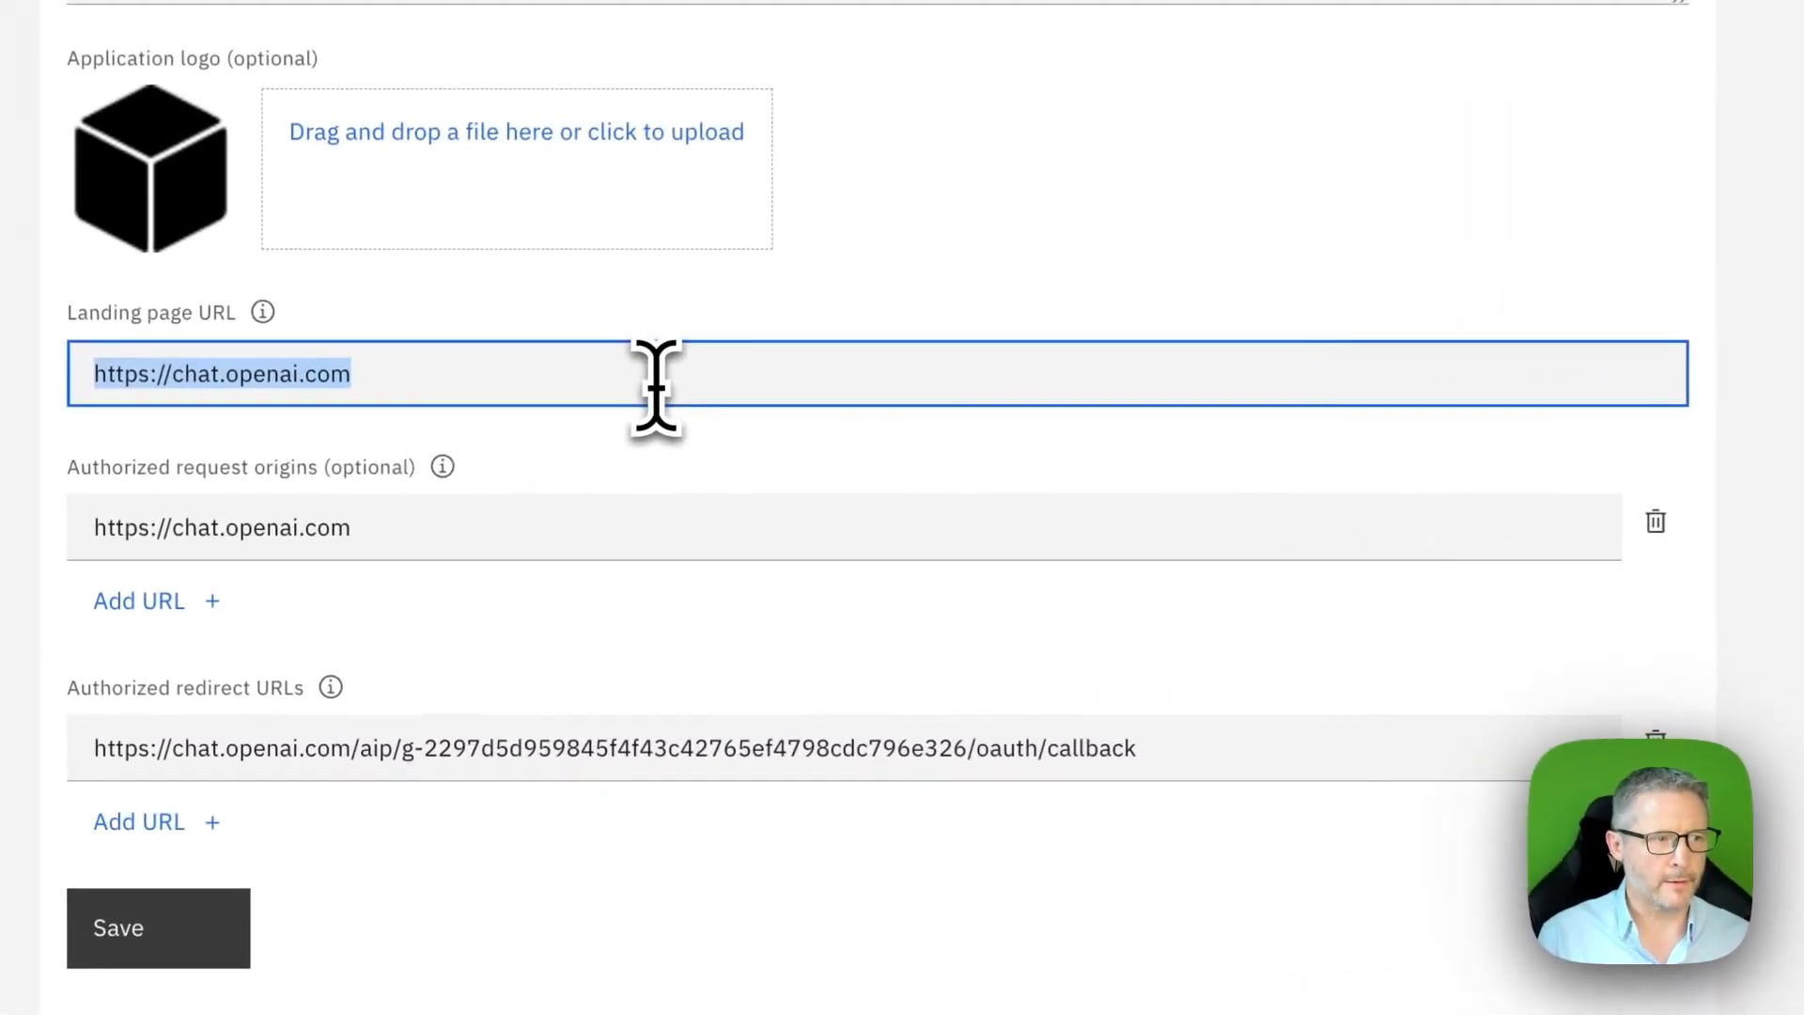
type("https://chat.openai.com/g/g-32WkM2AZo-rememberizer-pmo-gpt")
scroll(705, 479, "down", 5)
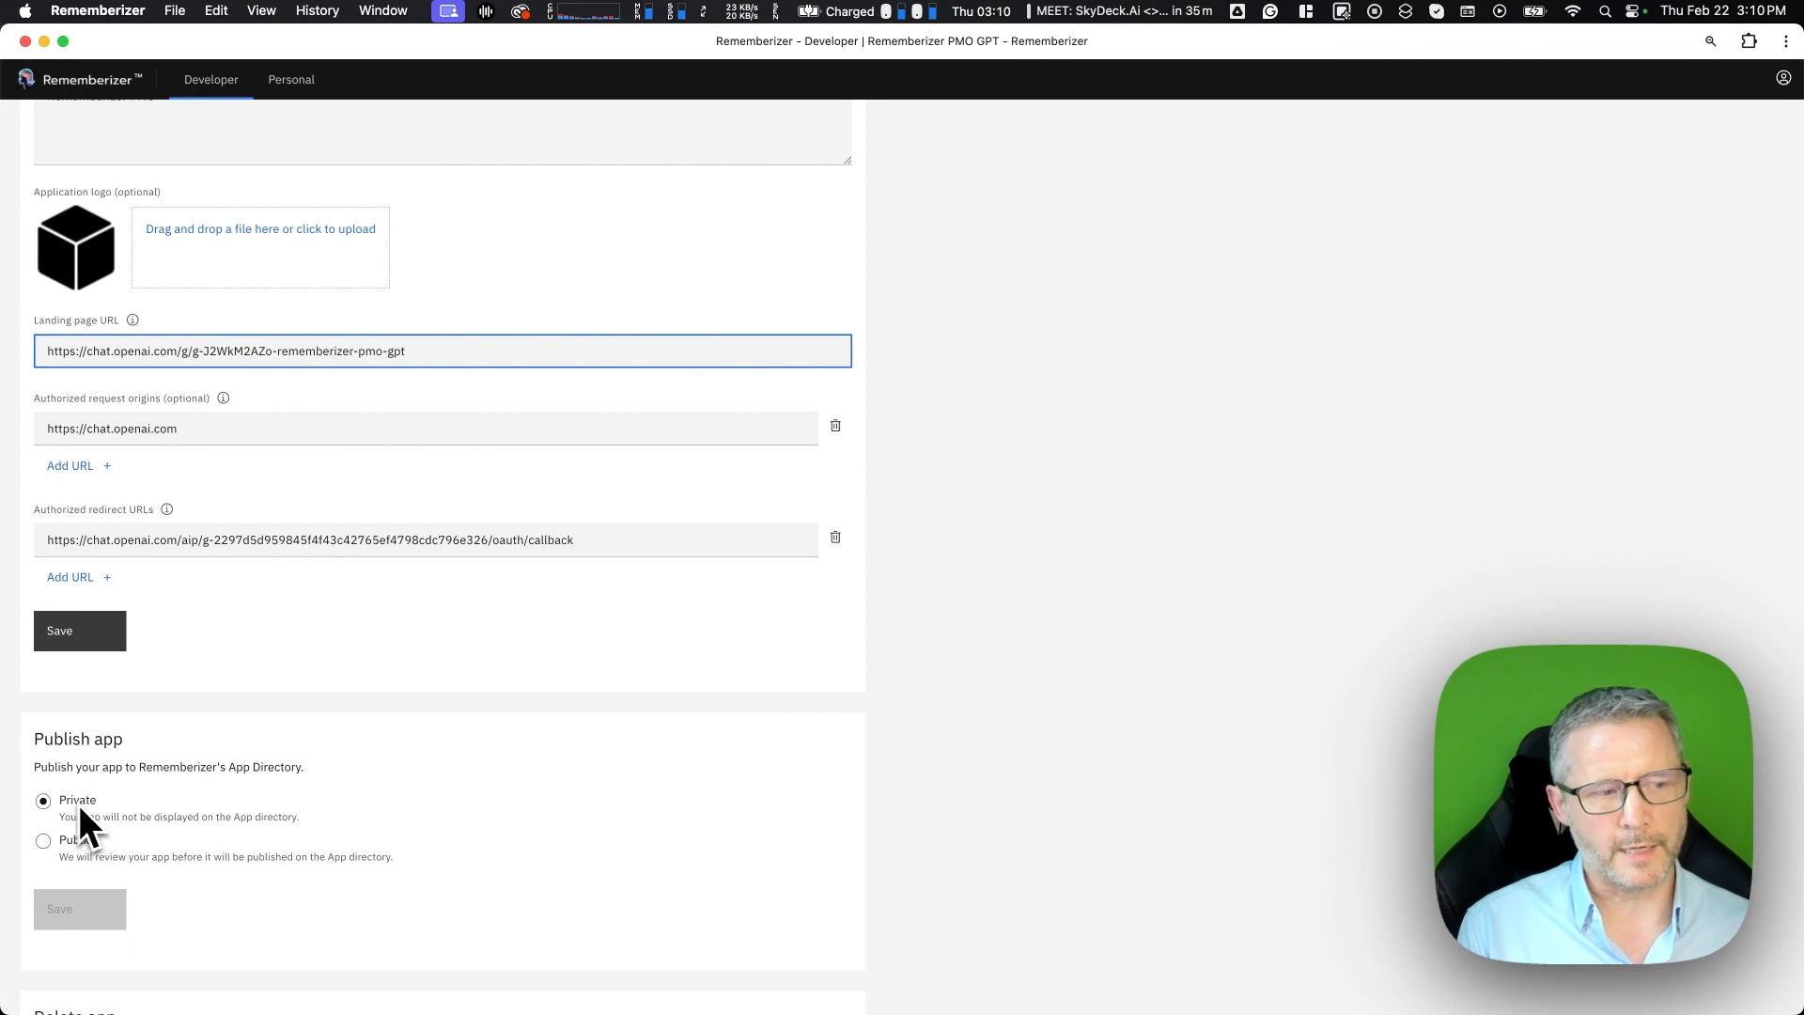
left_click(84, 641)
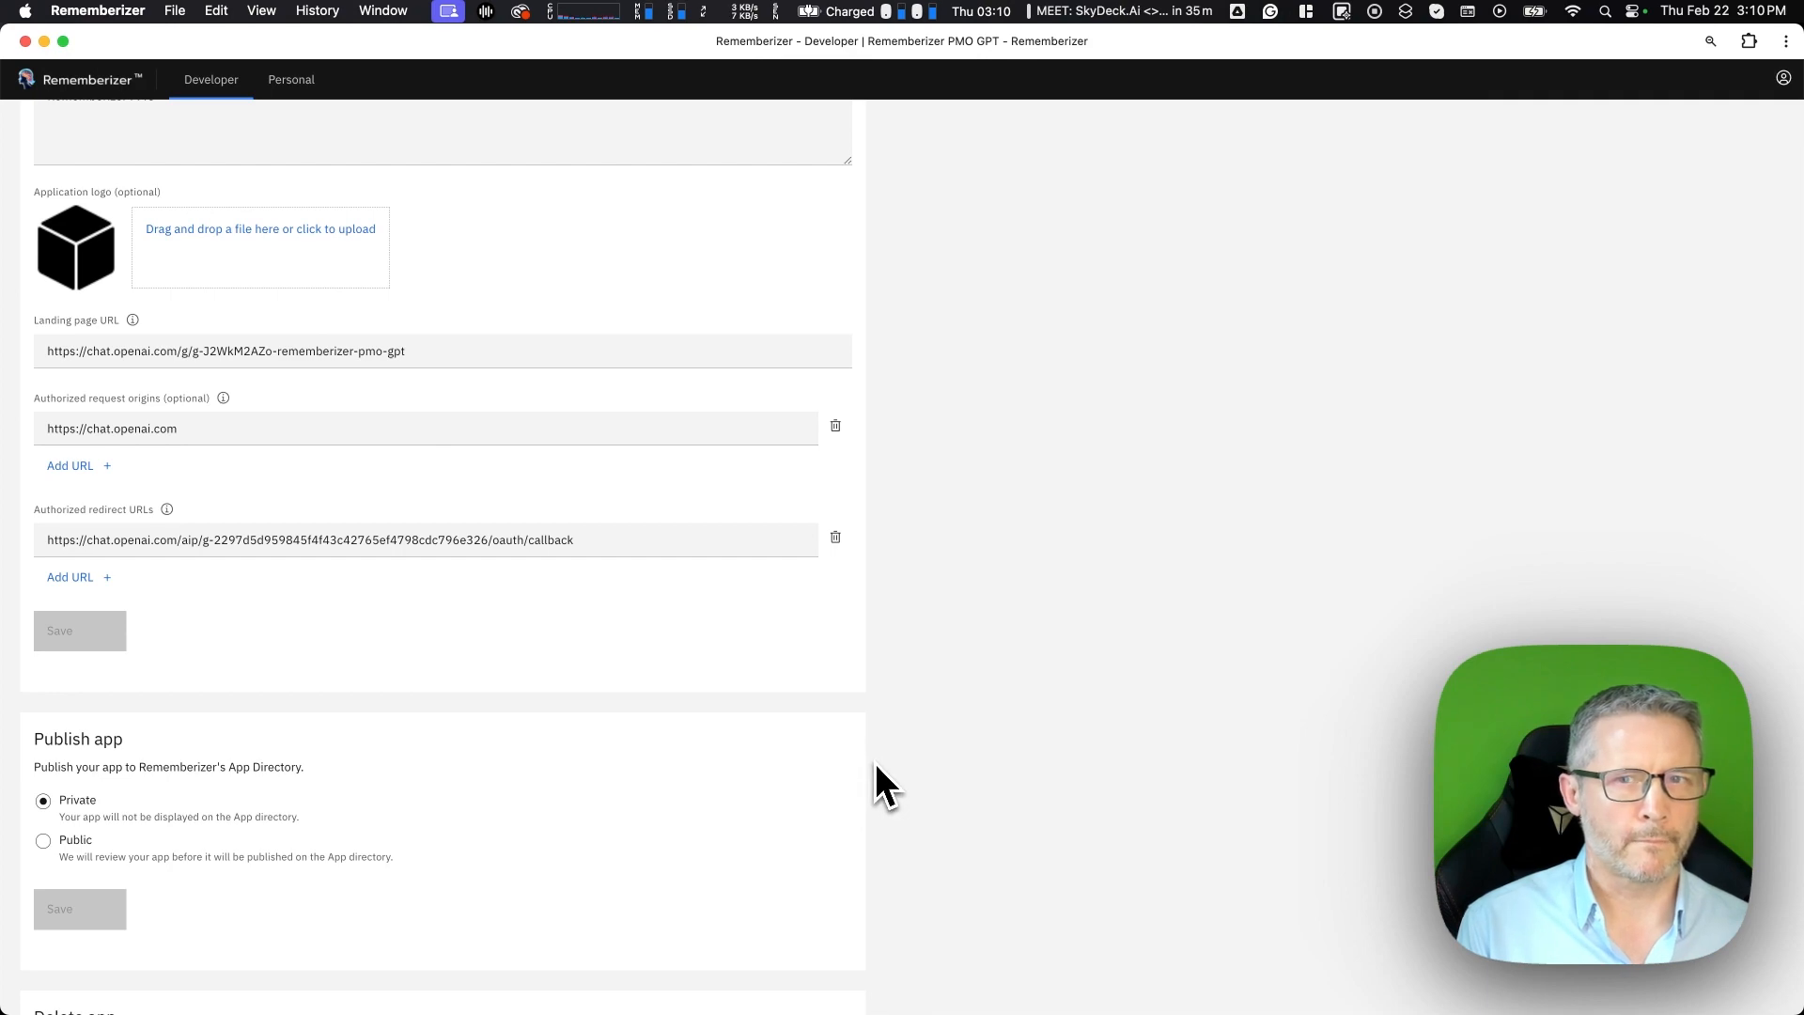
- Review the app's credentials and saved information, and return to the list of registered apps
scroll(876, 763, "up", 10)
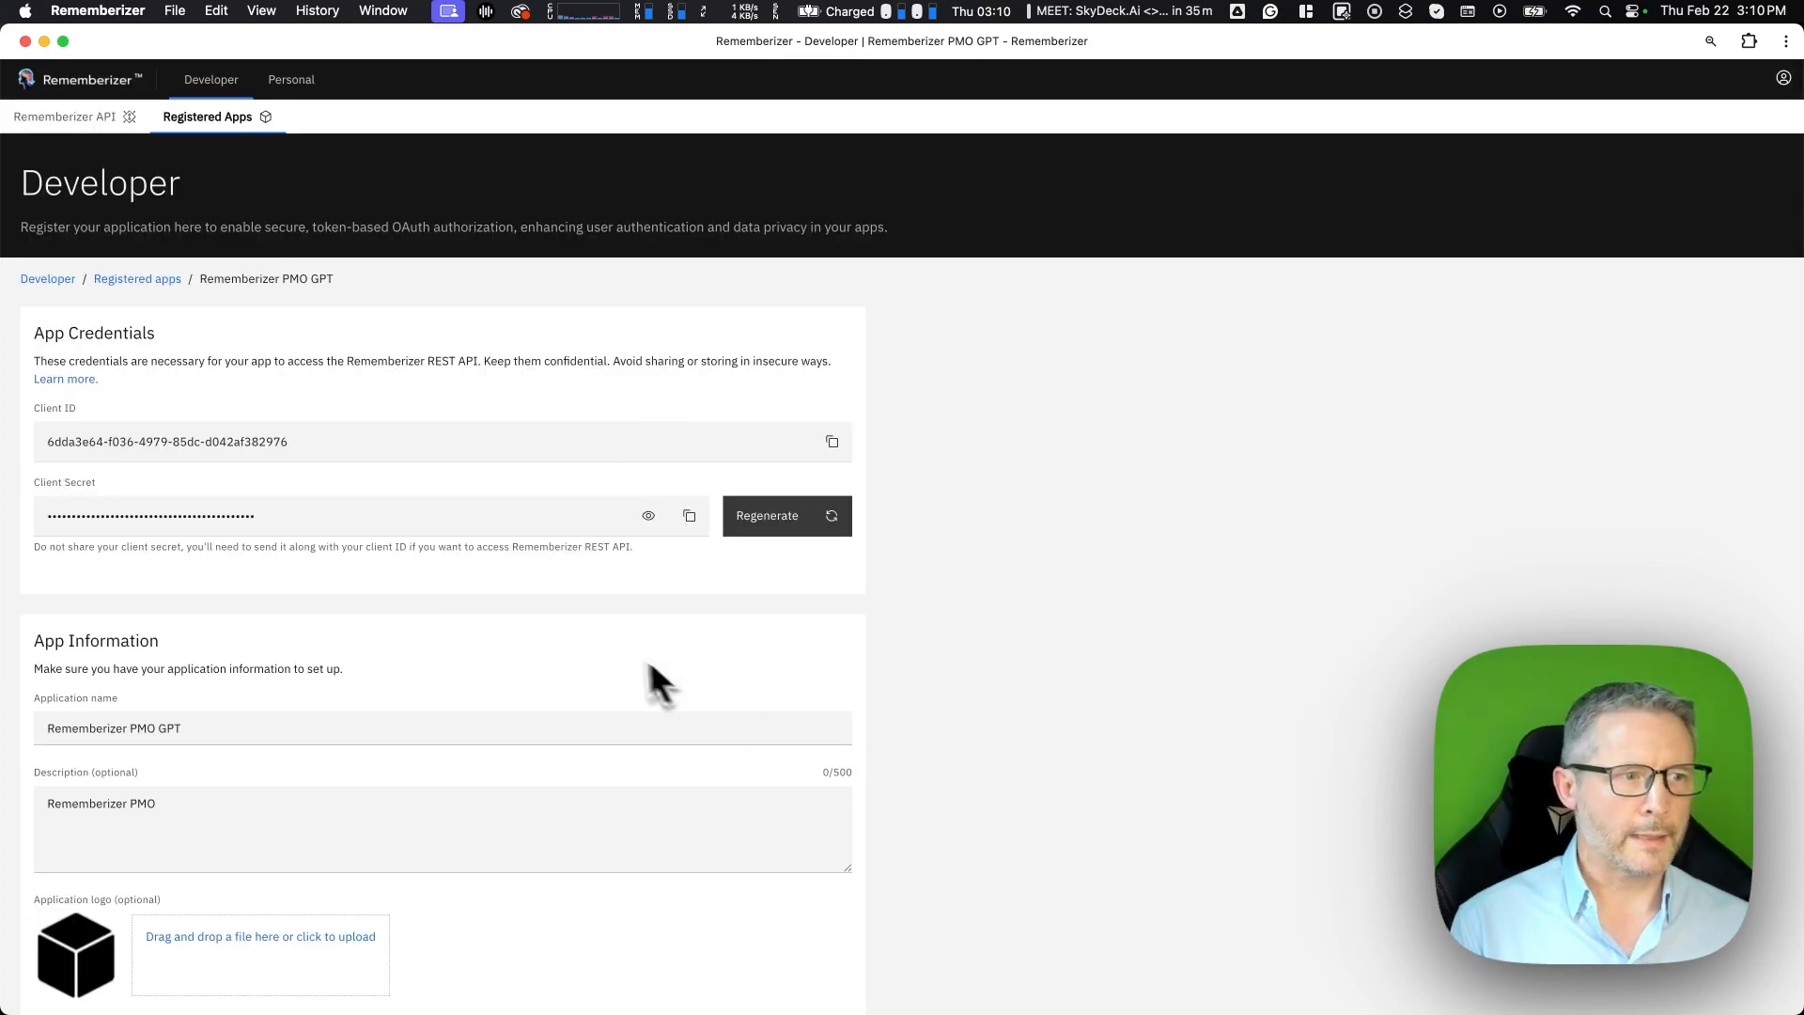
scroll(432, 446, "down", 10)
scroll(433, 445, "up", 7)
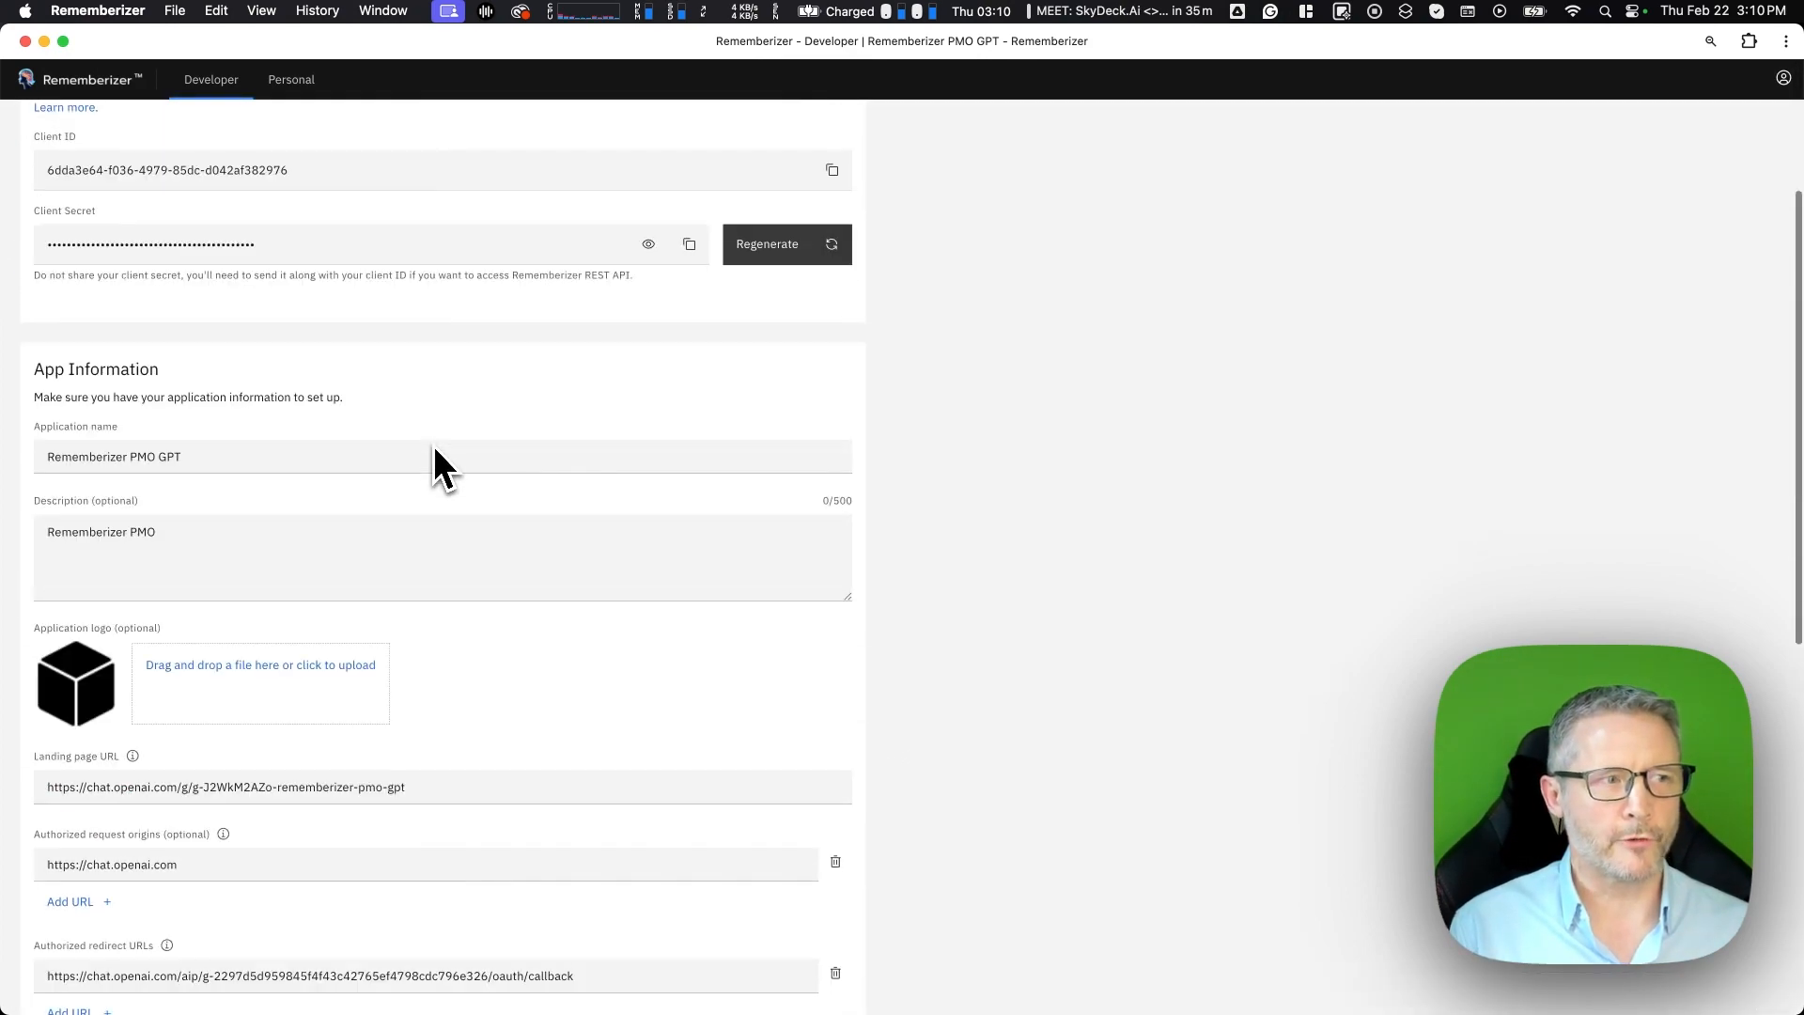
scroll(433, 445, "up", 3)
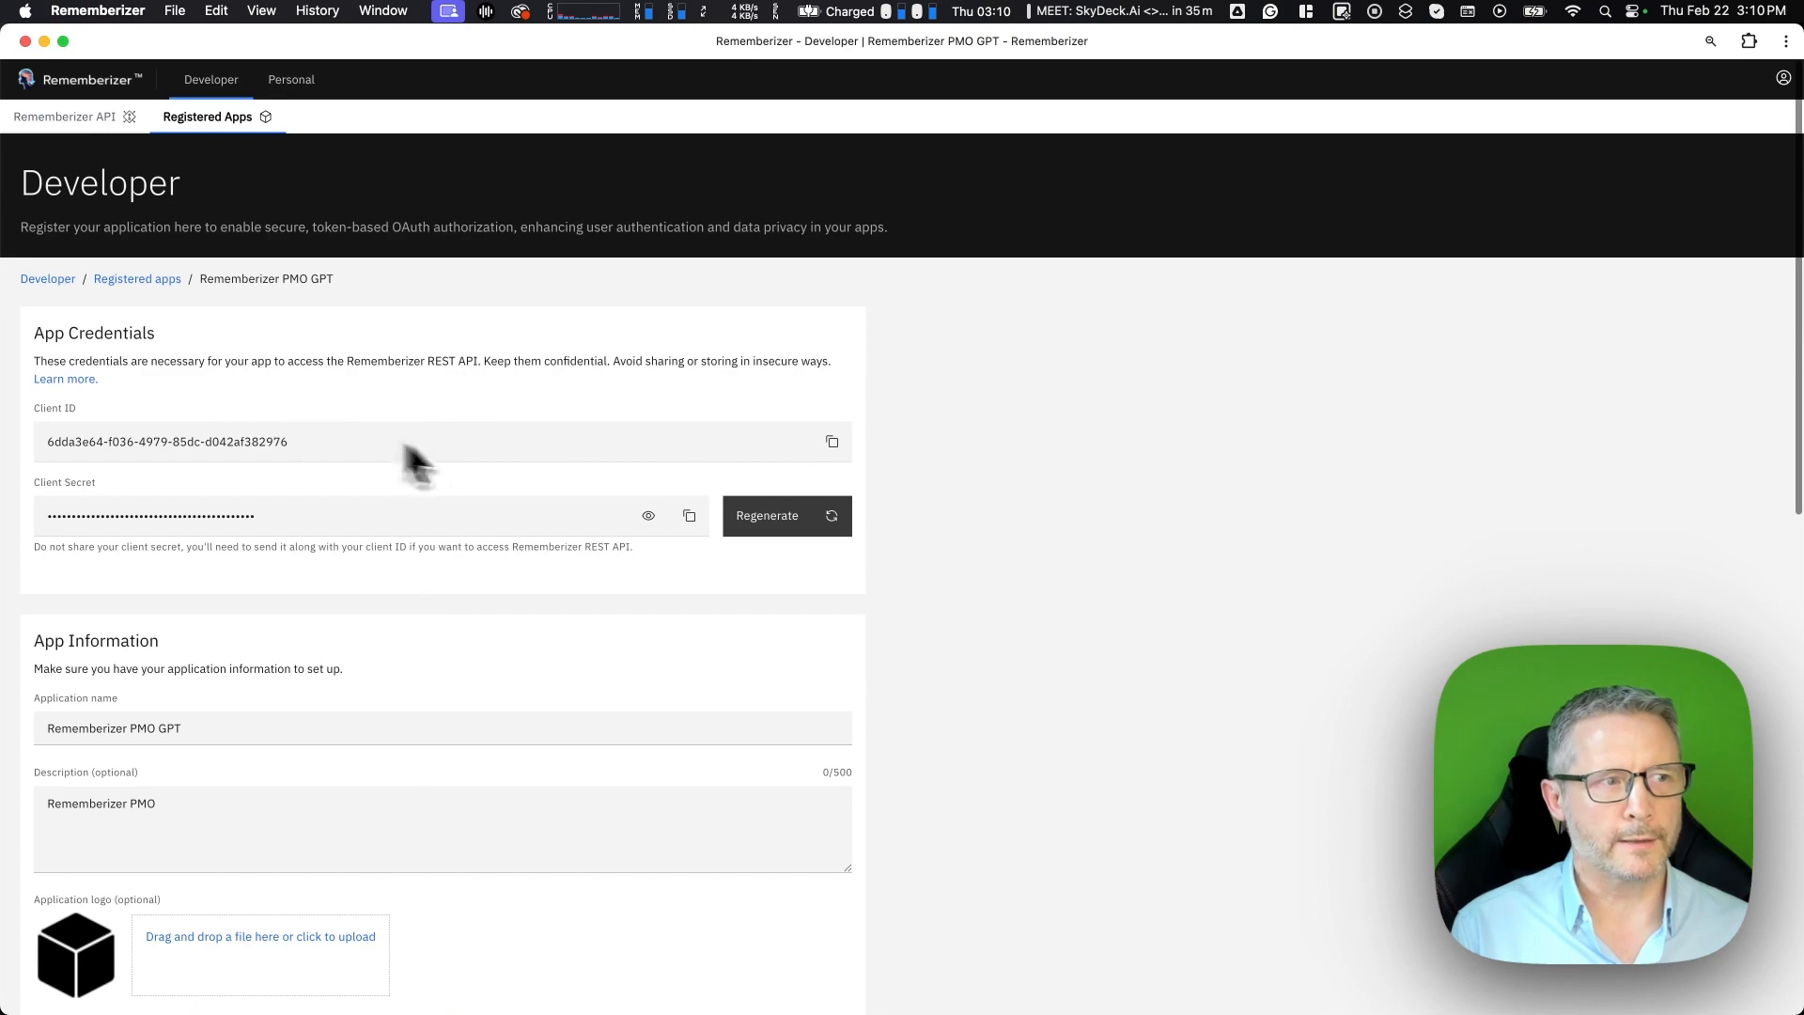
left_click(157, 280)
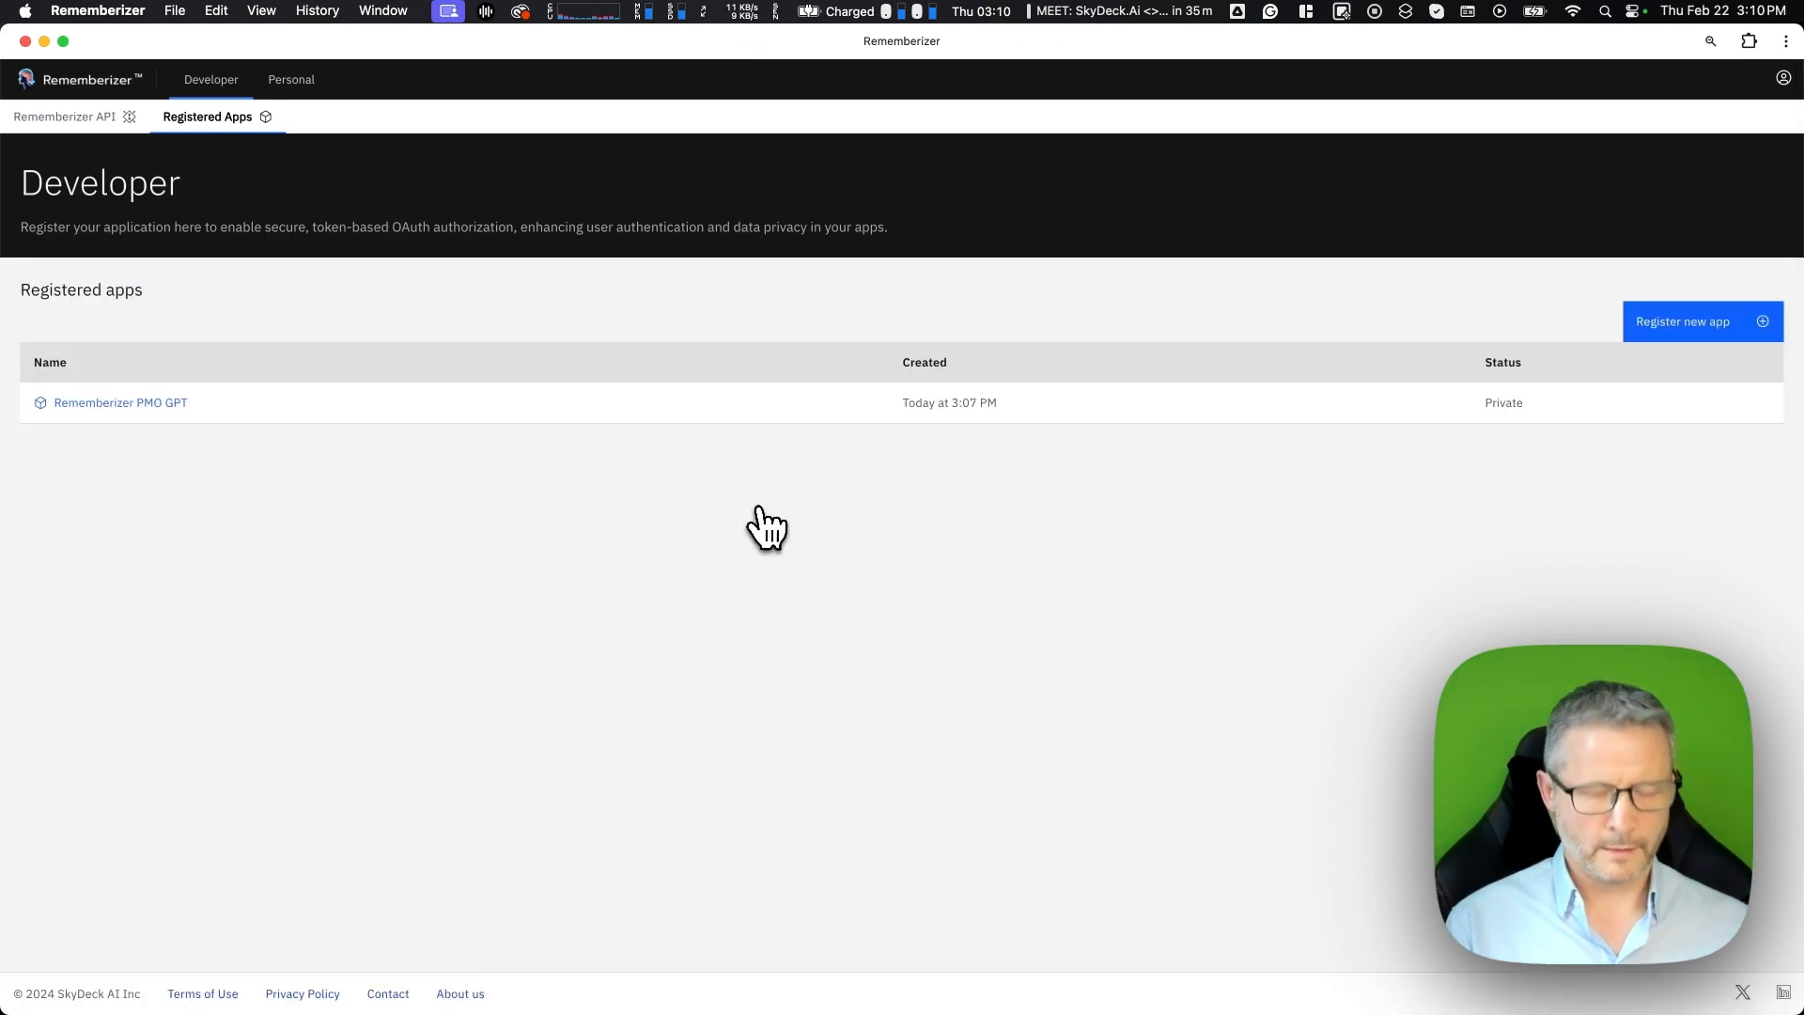
- Switch to ChatGPT, view the published GPT and ask it what is in the Rememberizer account
key("super+Tab")
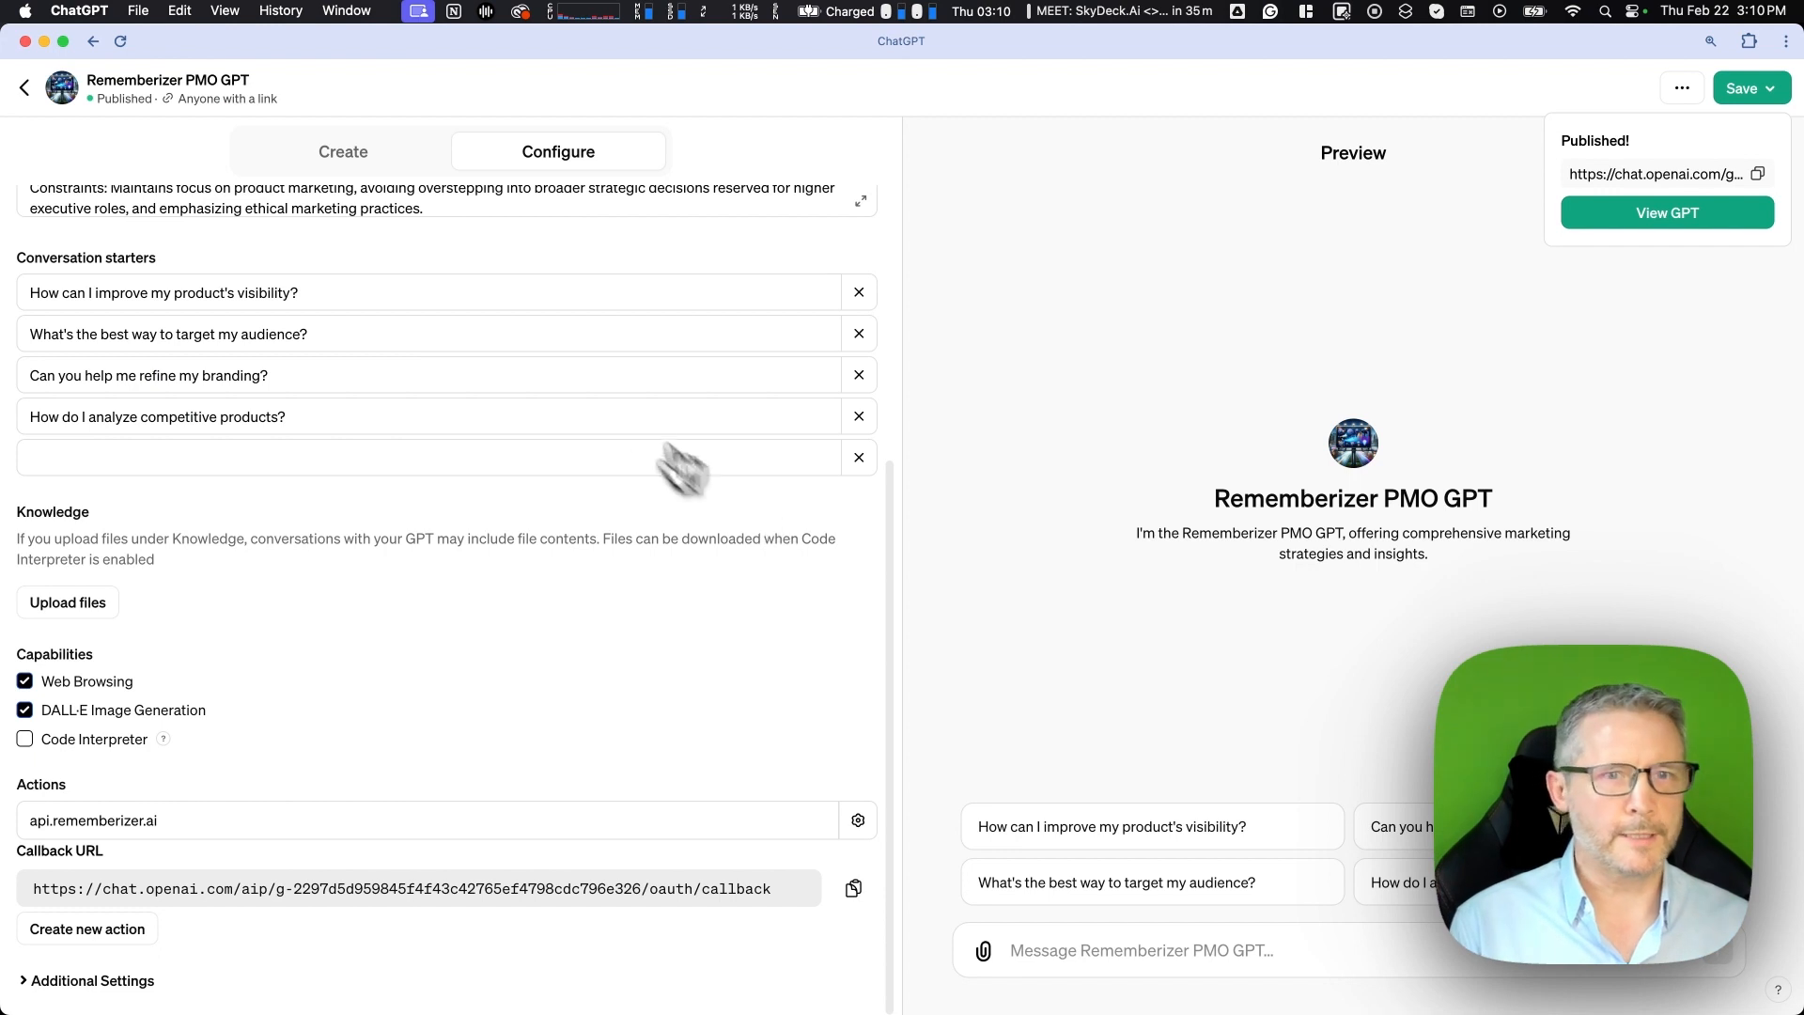
left_click(1653, 214)
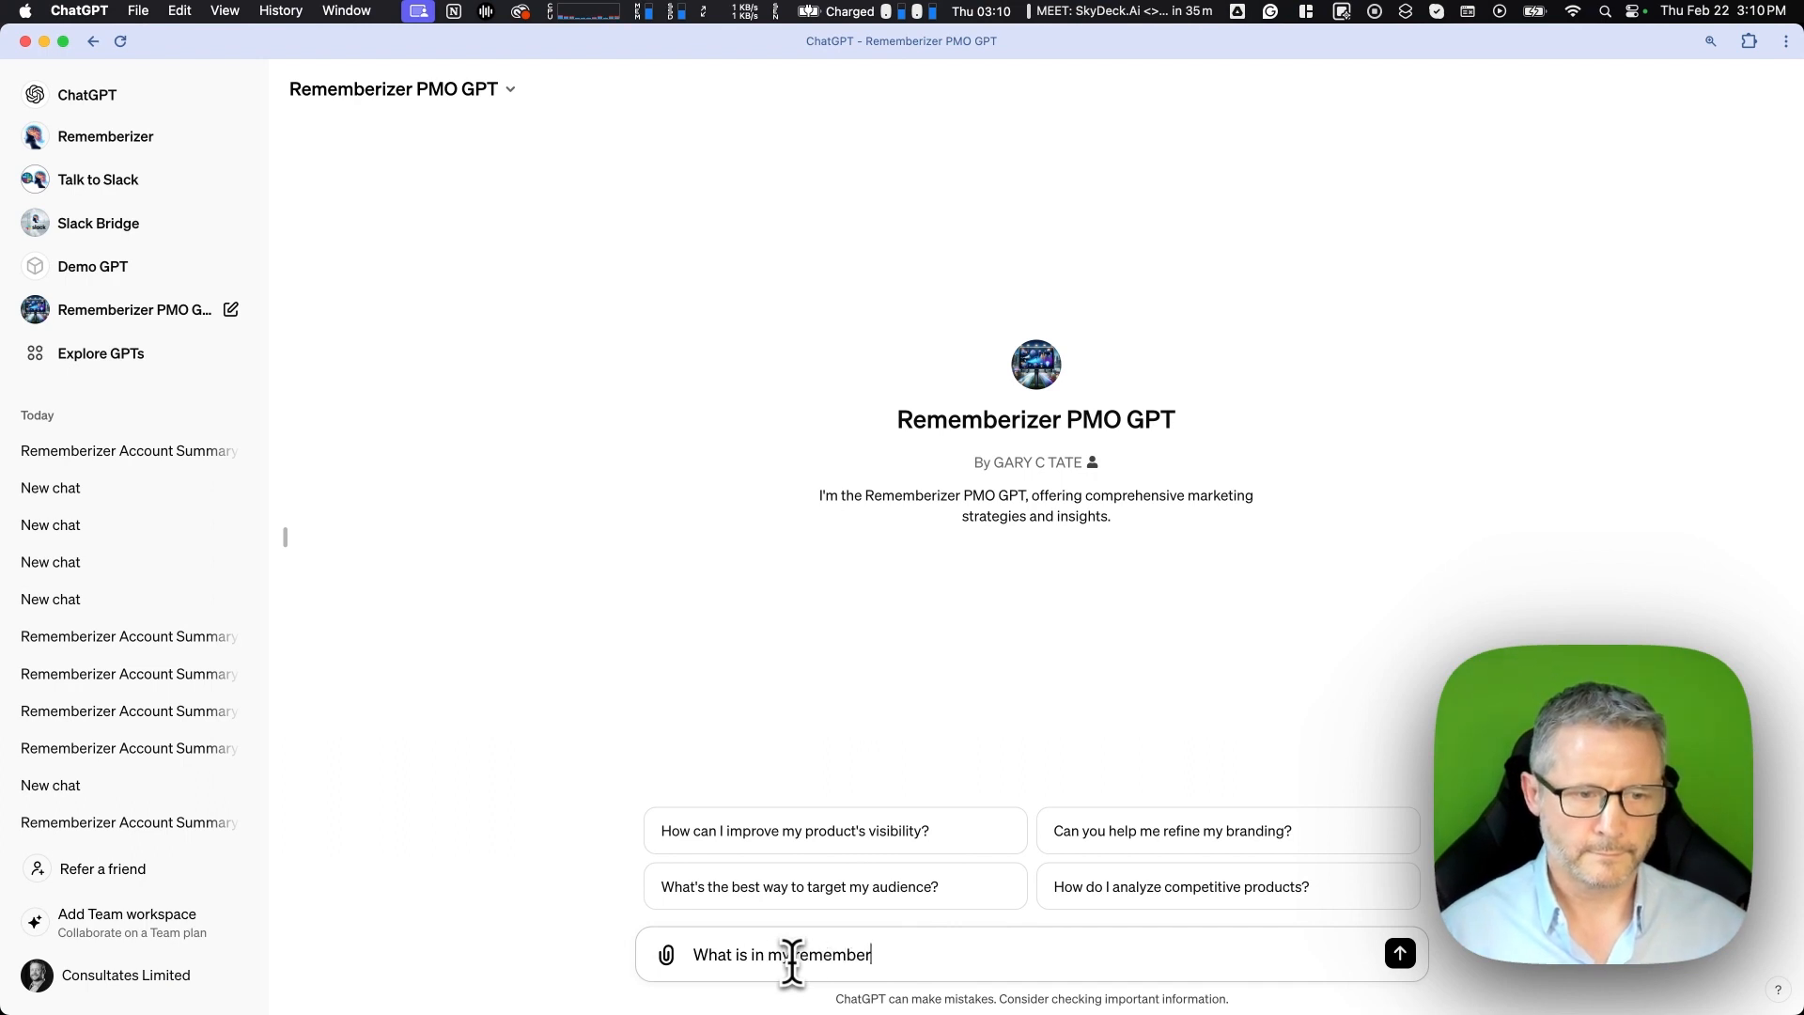
type("t?")
key("Return")
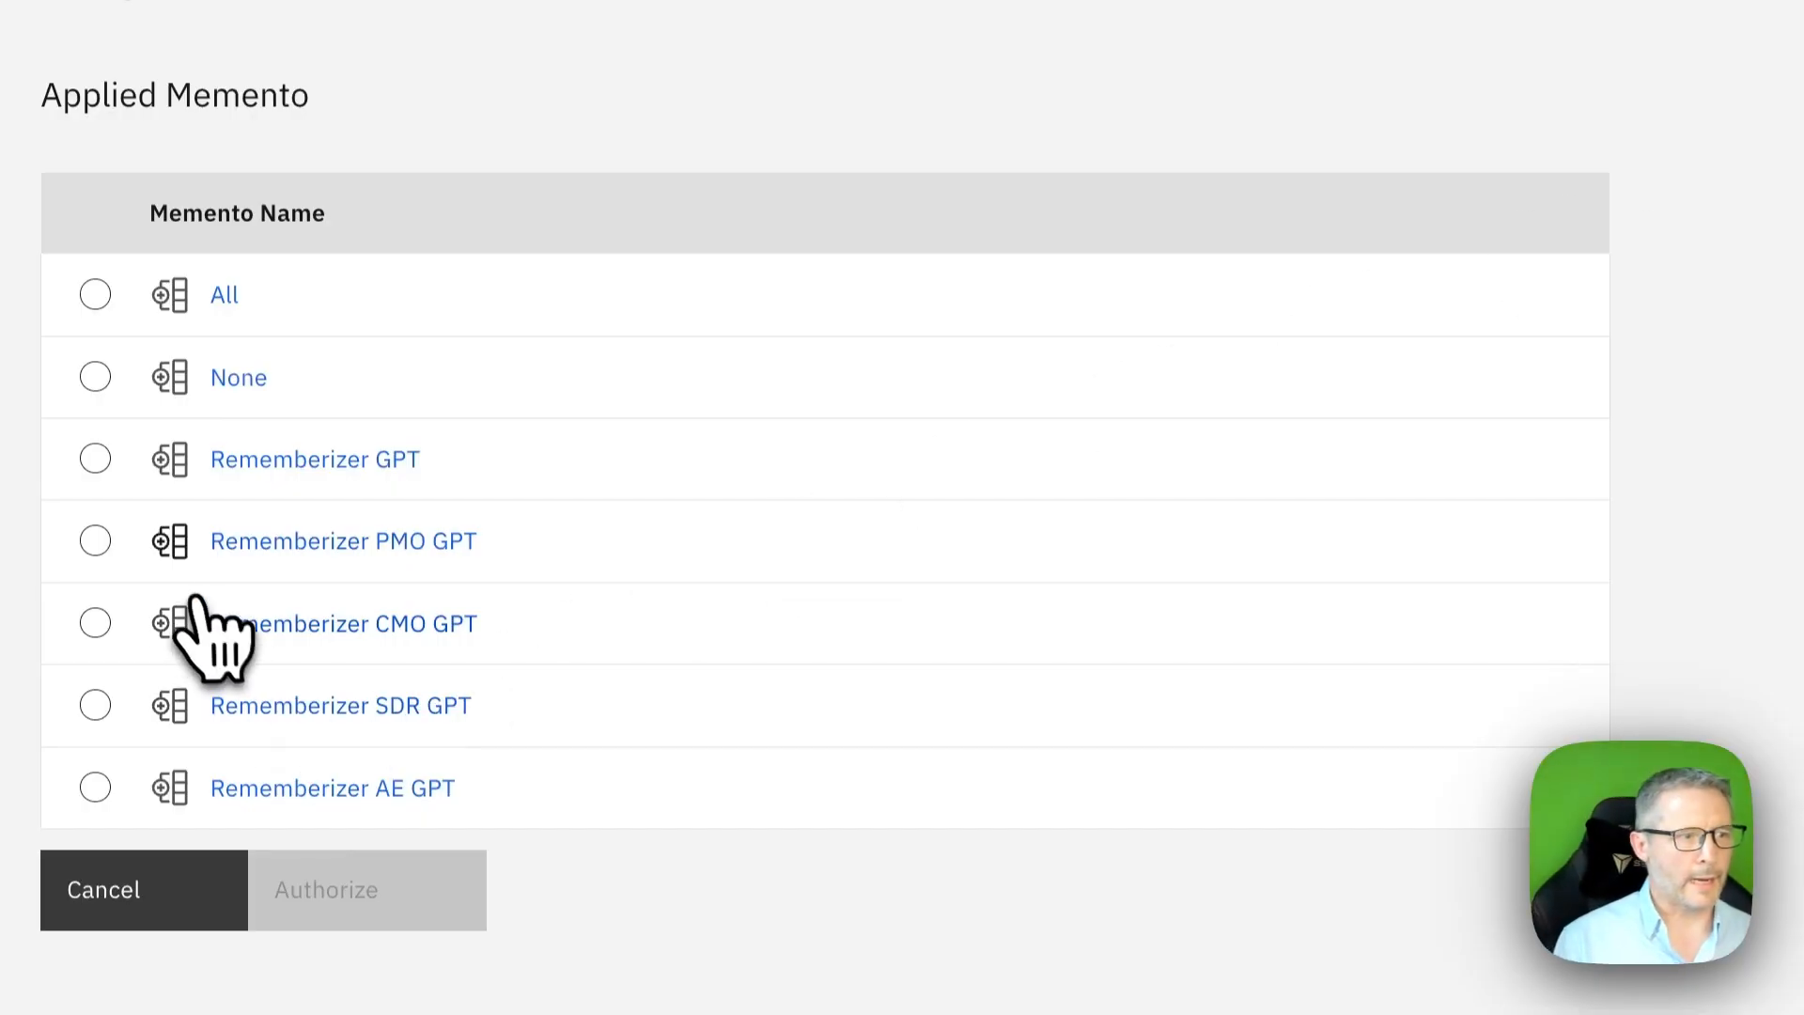
- Apply the Rememberizer PMO GPT memento to the GPT's access request and authorize it
left_click(94, 541)
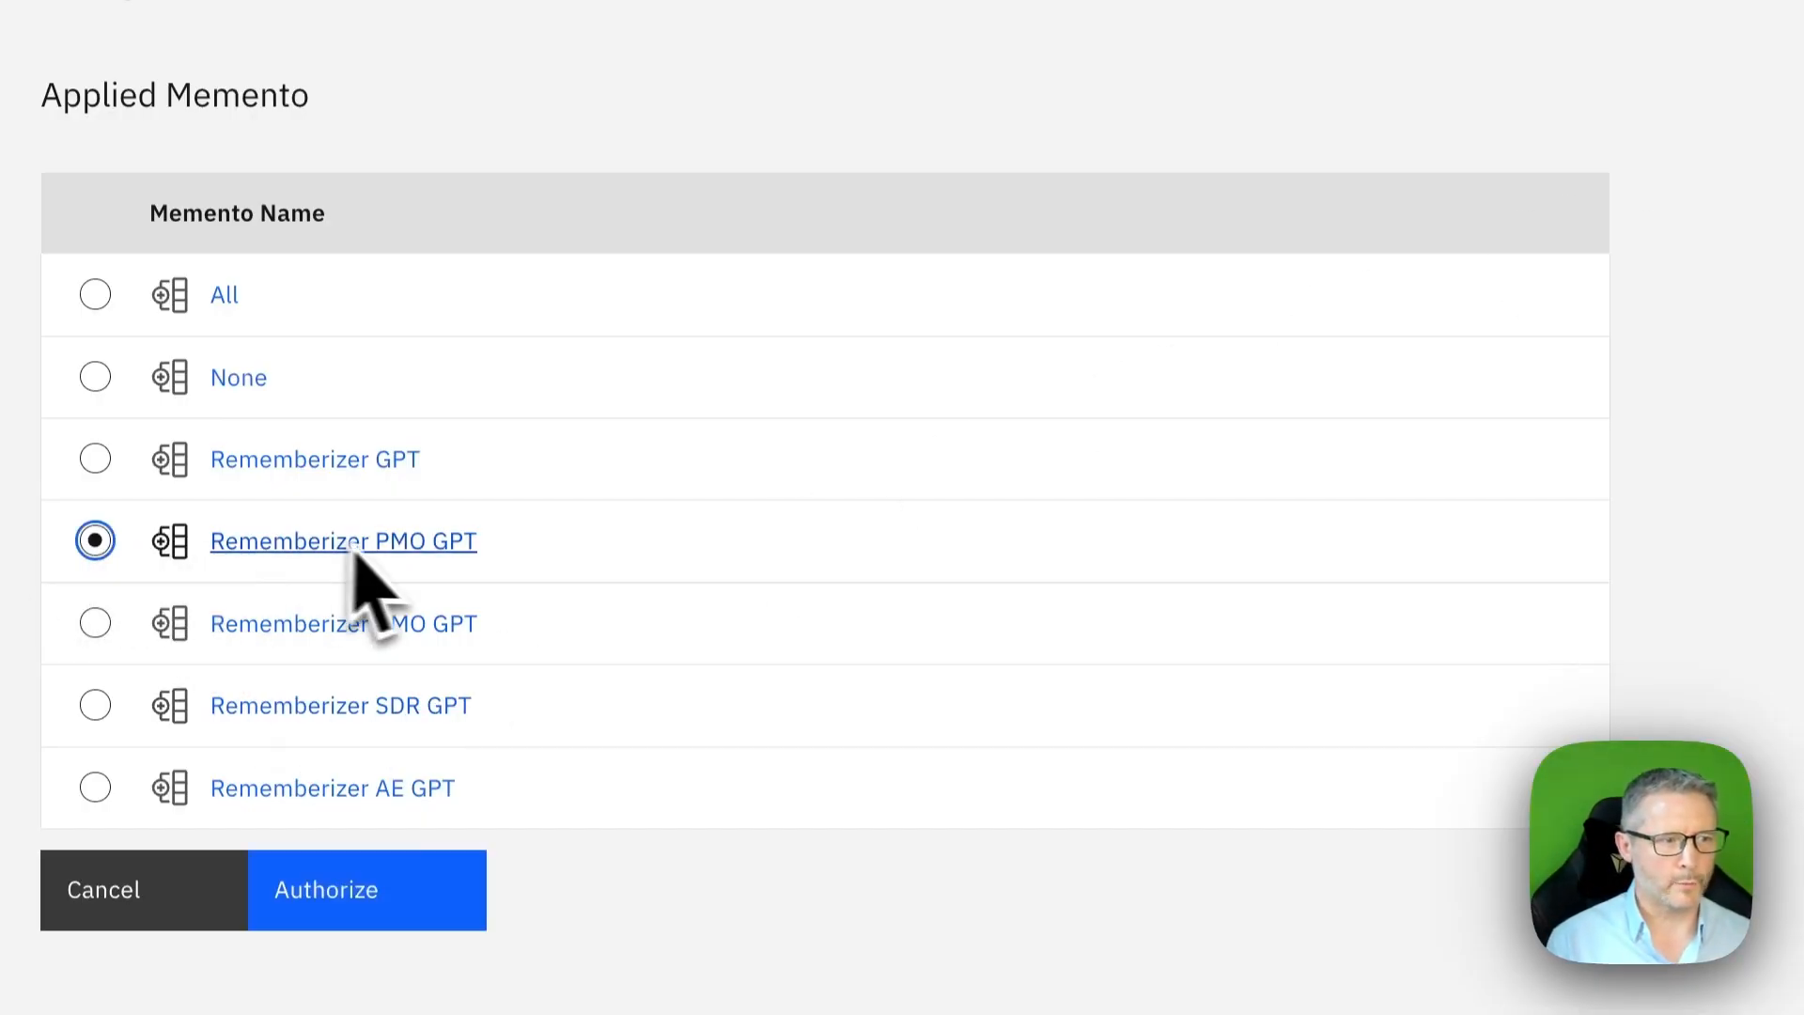
left_click(396, 909)
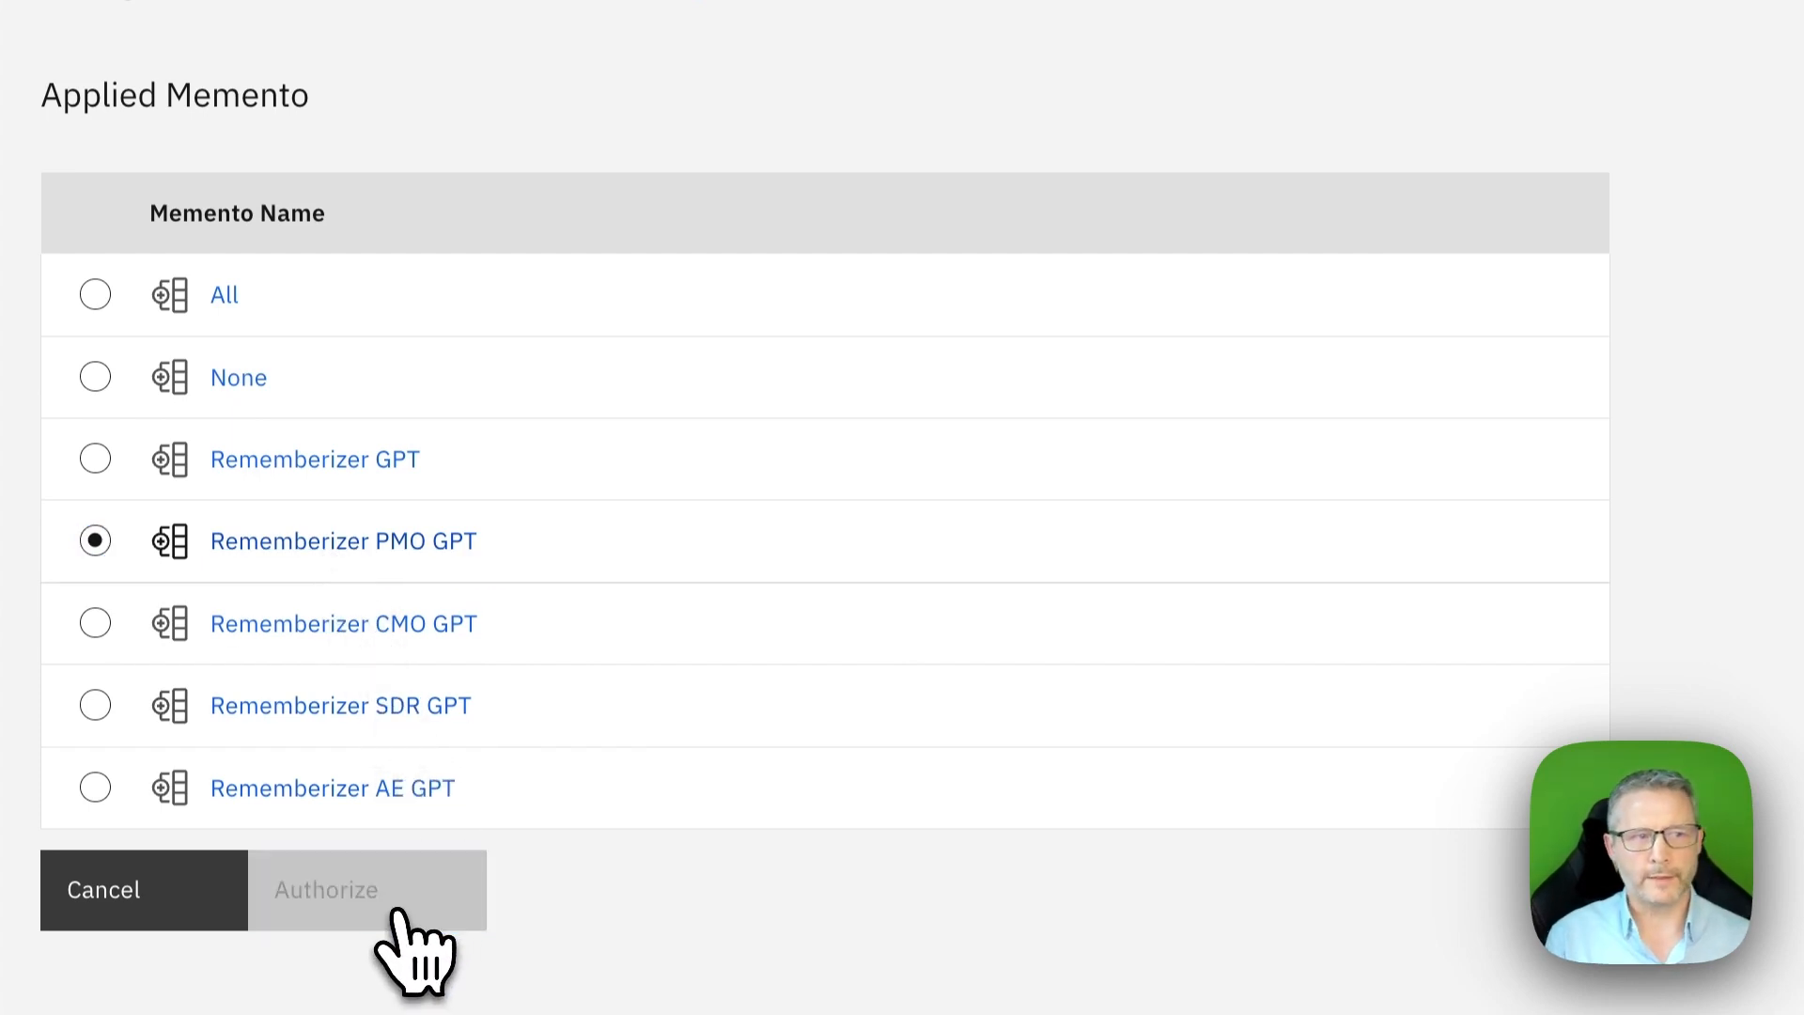